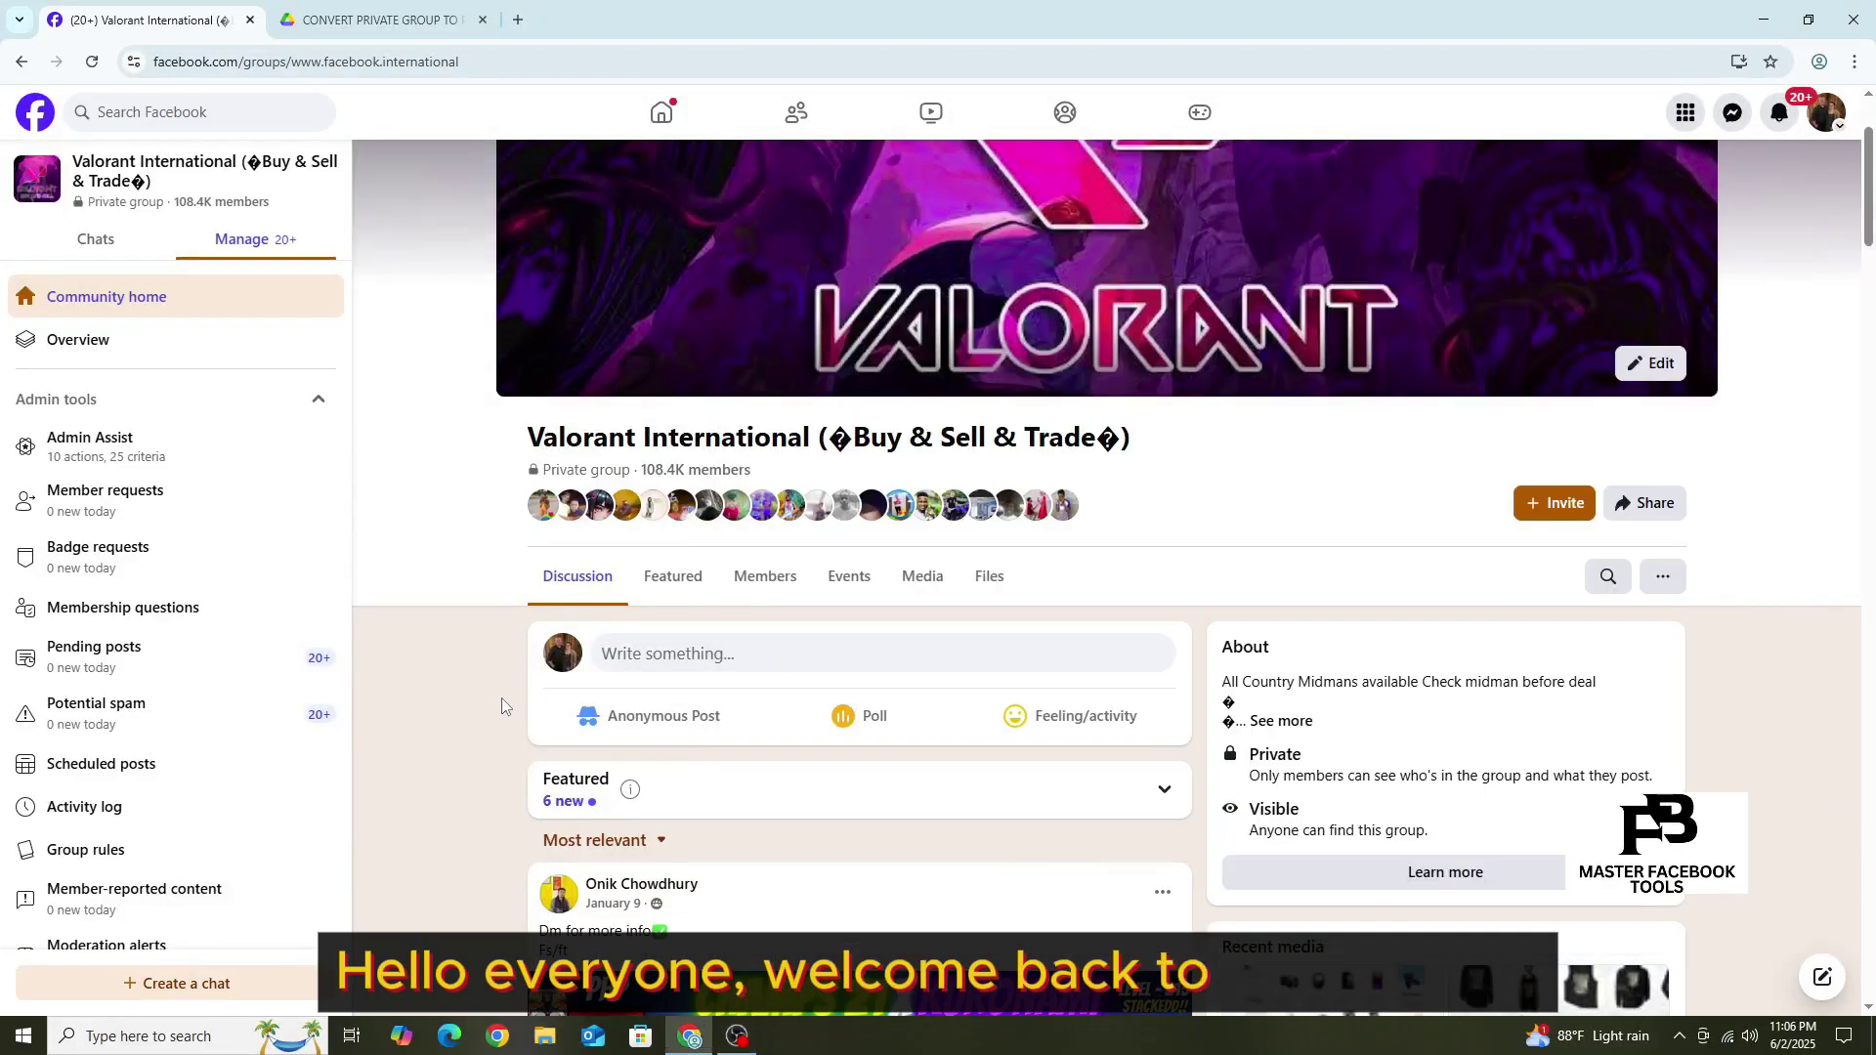
{"action": "scroll", "coordinate": [734, 660], "scroll_direction": "down", "scroll_amount": 3}
{"action": "scroll", "coordinate": [734, 587], "scroll_direction": "down", "scroll_amount": 4}
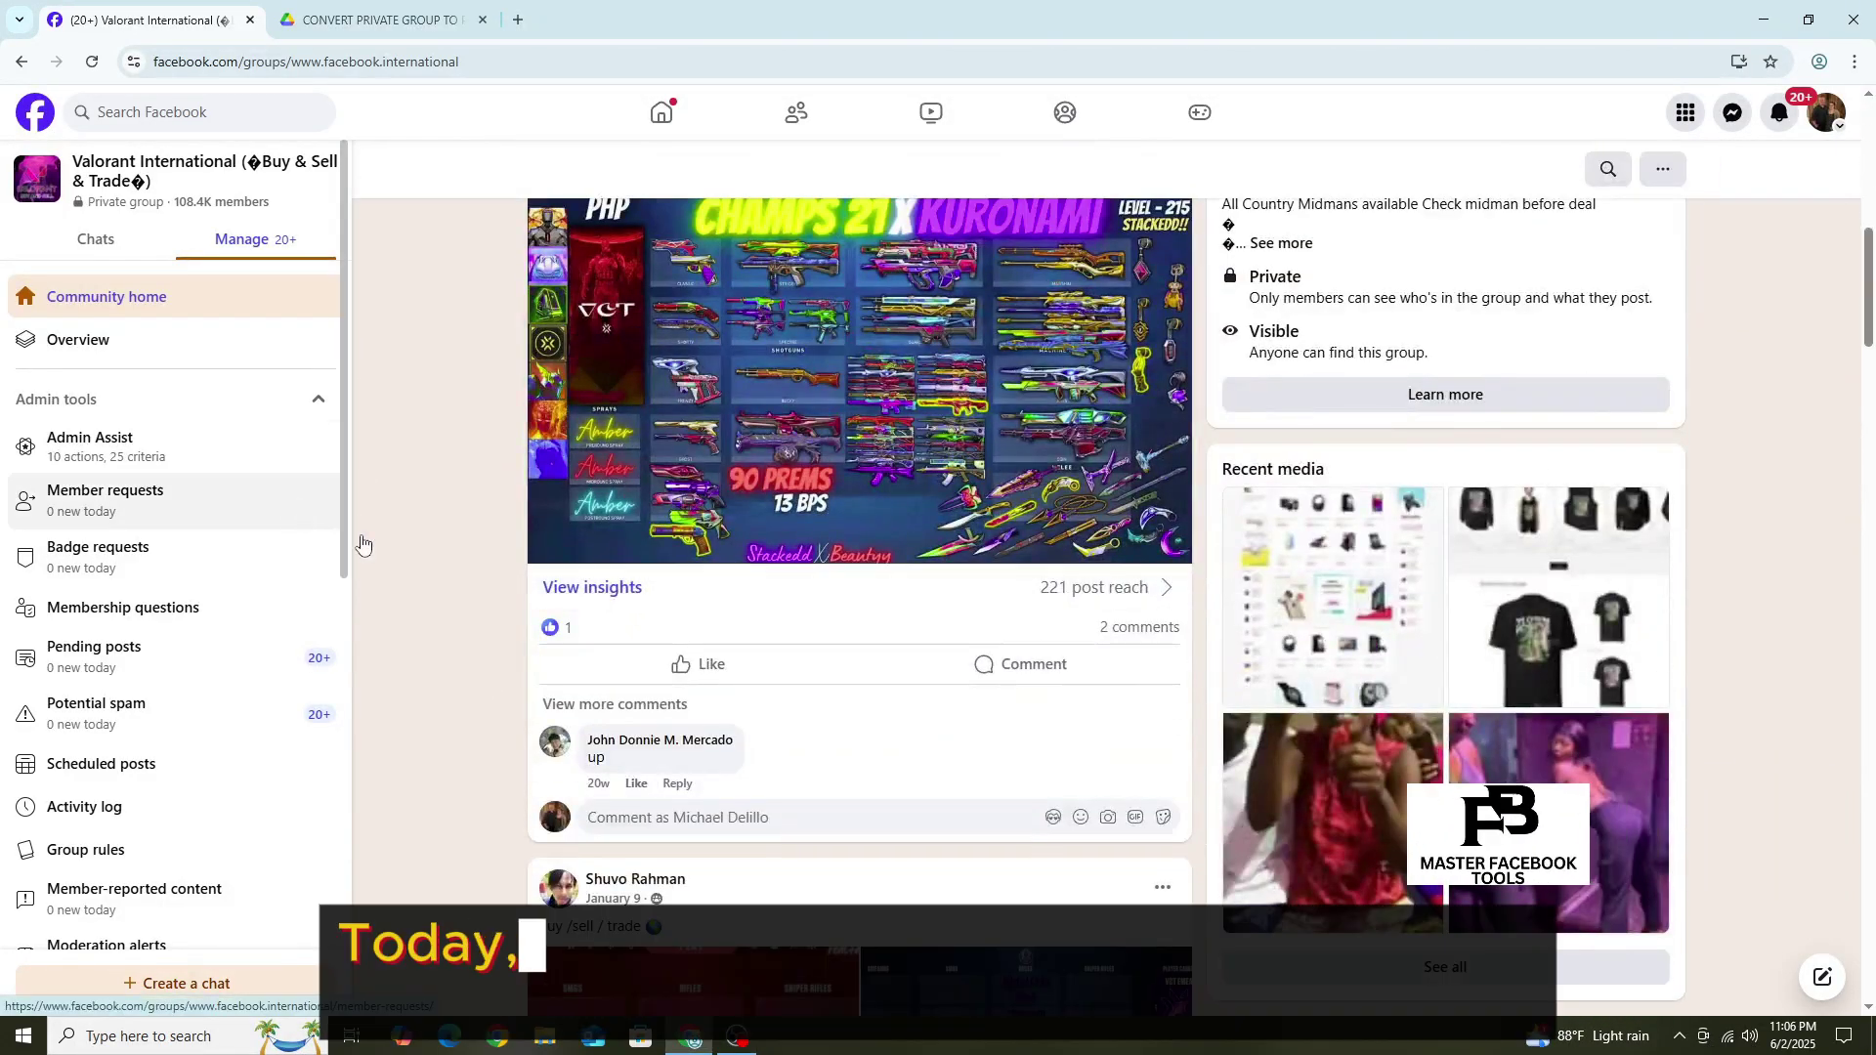
{"action": "scroll", "coordinate": [603, 586], "scroll_direction": "up", "scroll_amount": 4}
{"action": "scroll", "coordinate": [604, 586], "scroll_direction": "up", "scroll_amount": 4}
{"action": "scroll", "coordinate": [604, 587], "scroll_direction": "up", "scroll_amount": 2}
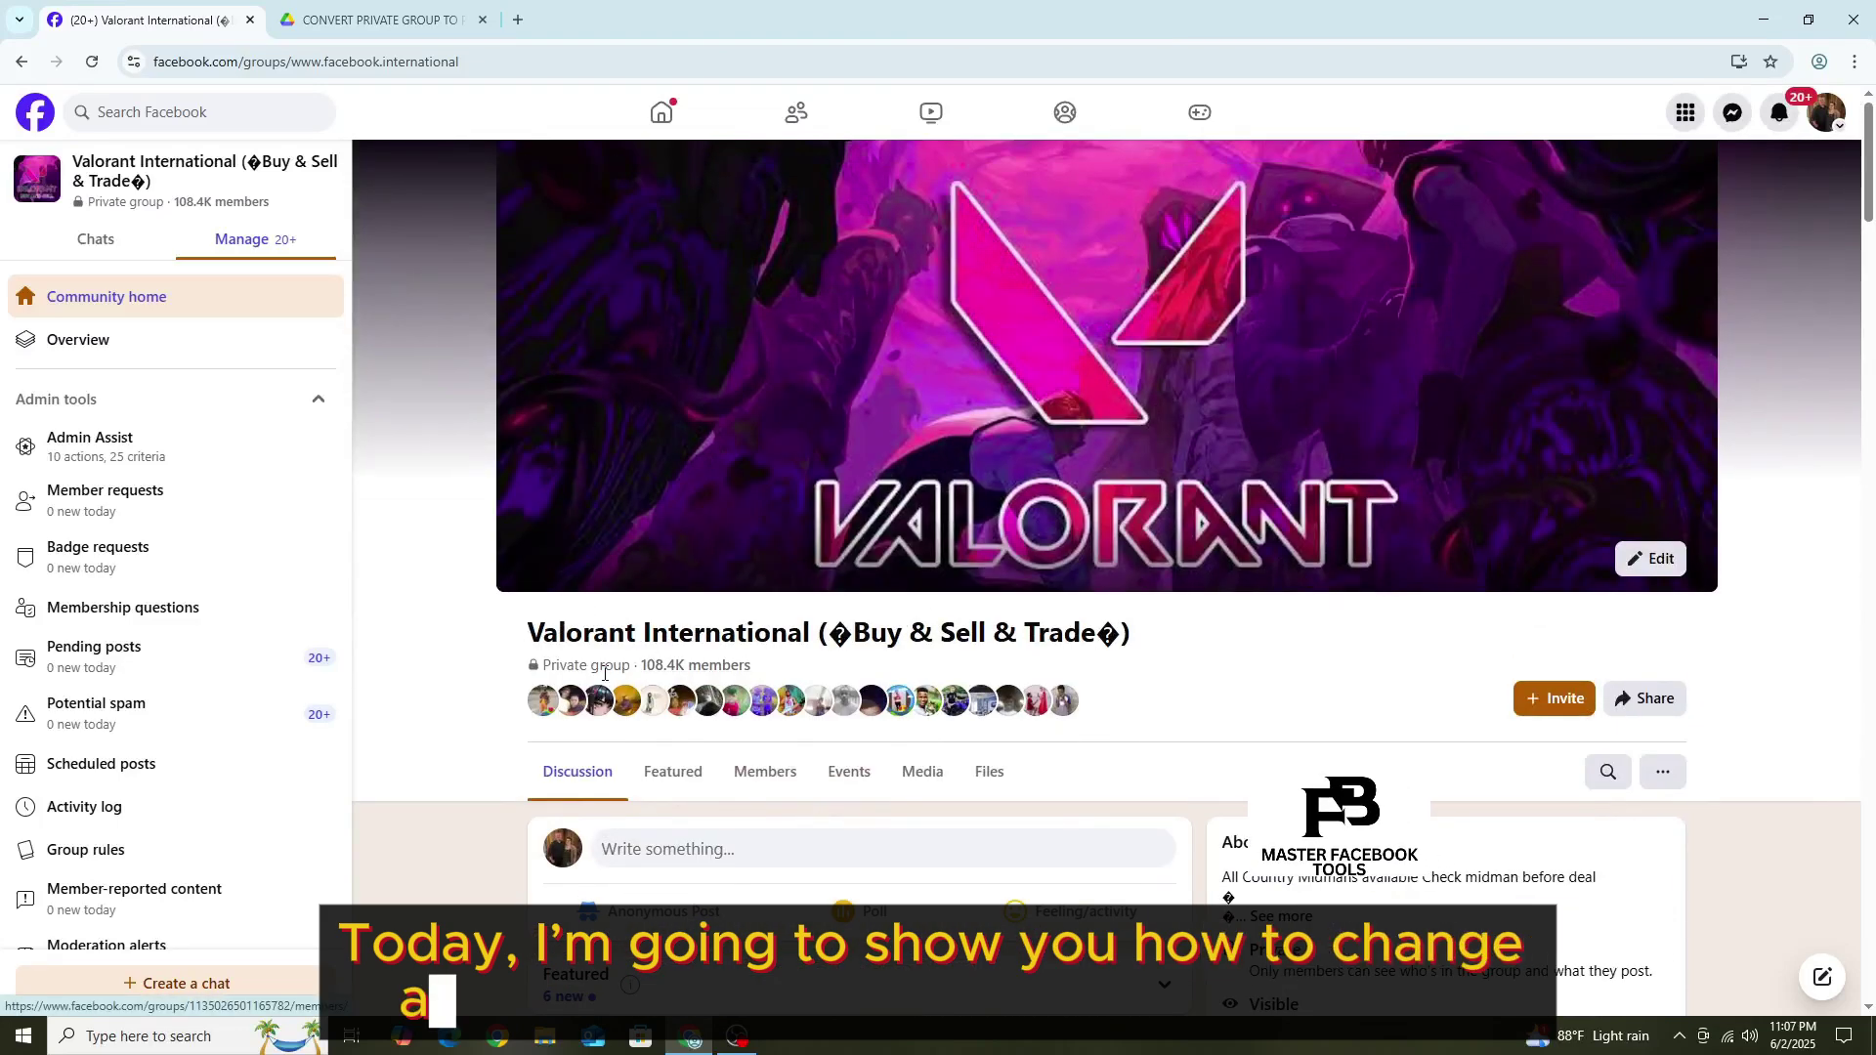
Check the Valorant International group's 'Private' label and About description, then go to the Google Drive tab
{"action": "mouse_move", "coordinate": [549, 665]}
{"action": "left_mouse_down"}
{"action": "mouse_move", "coordinate": [531, 669]}
{"action": "mouse_move", "coordinate": [706, 668]}
{"action": "left_mouse_up"}
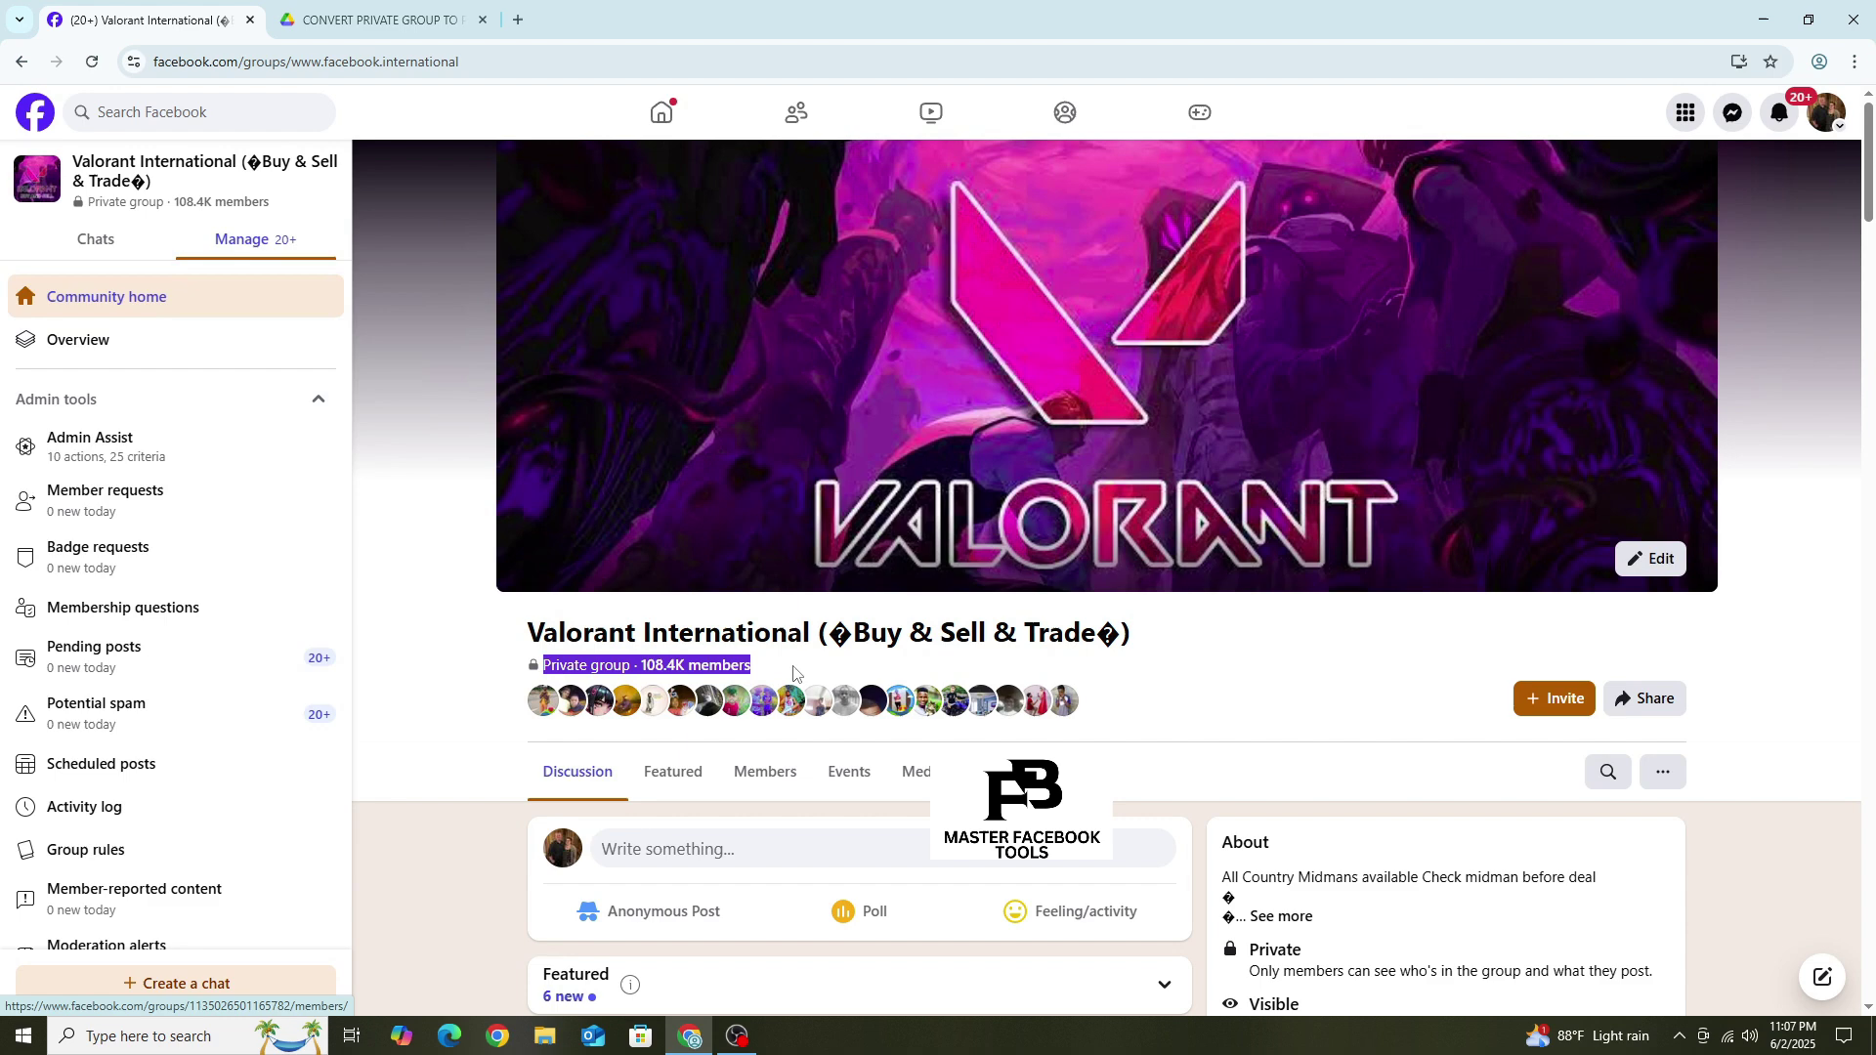
{"action": "left_click", "coordinate": [158, 206]}
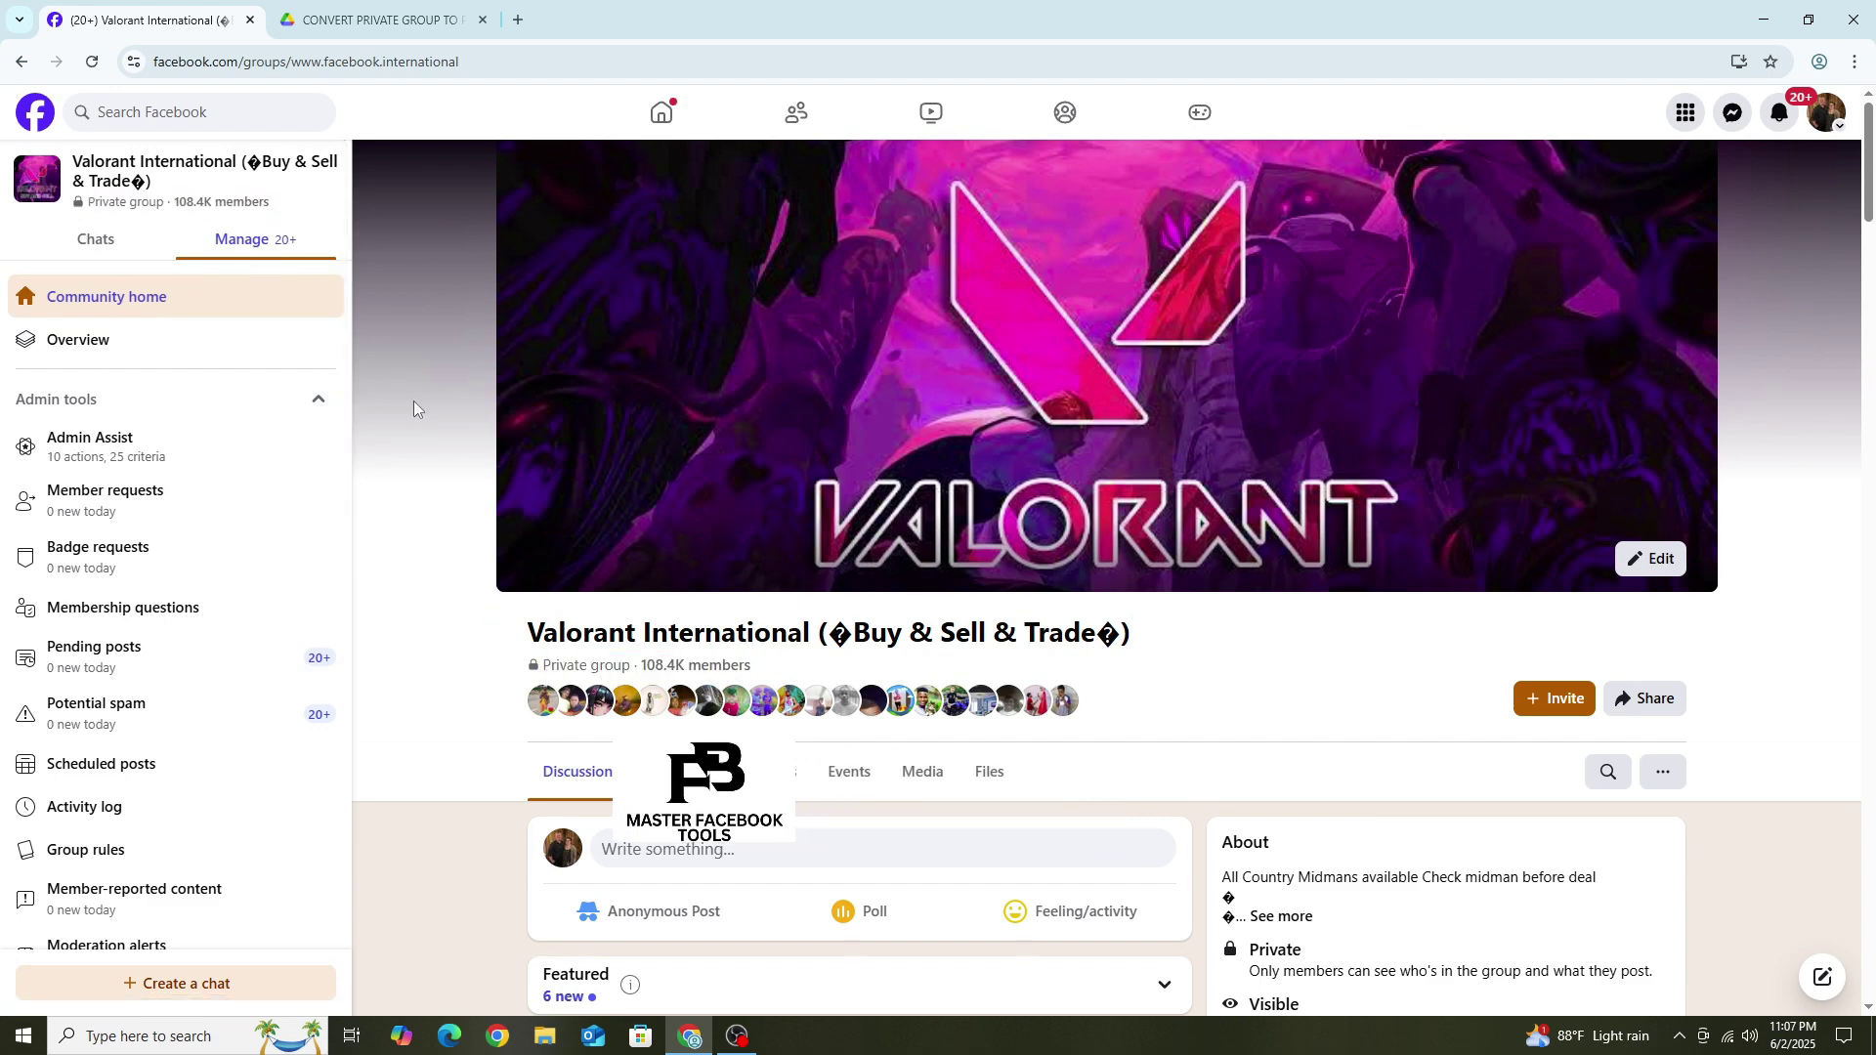
{"action": "scroll", "coordinate": [414, 400], "scroll_direction": "down", "scroll_amount": 2}
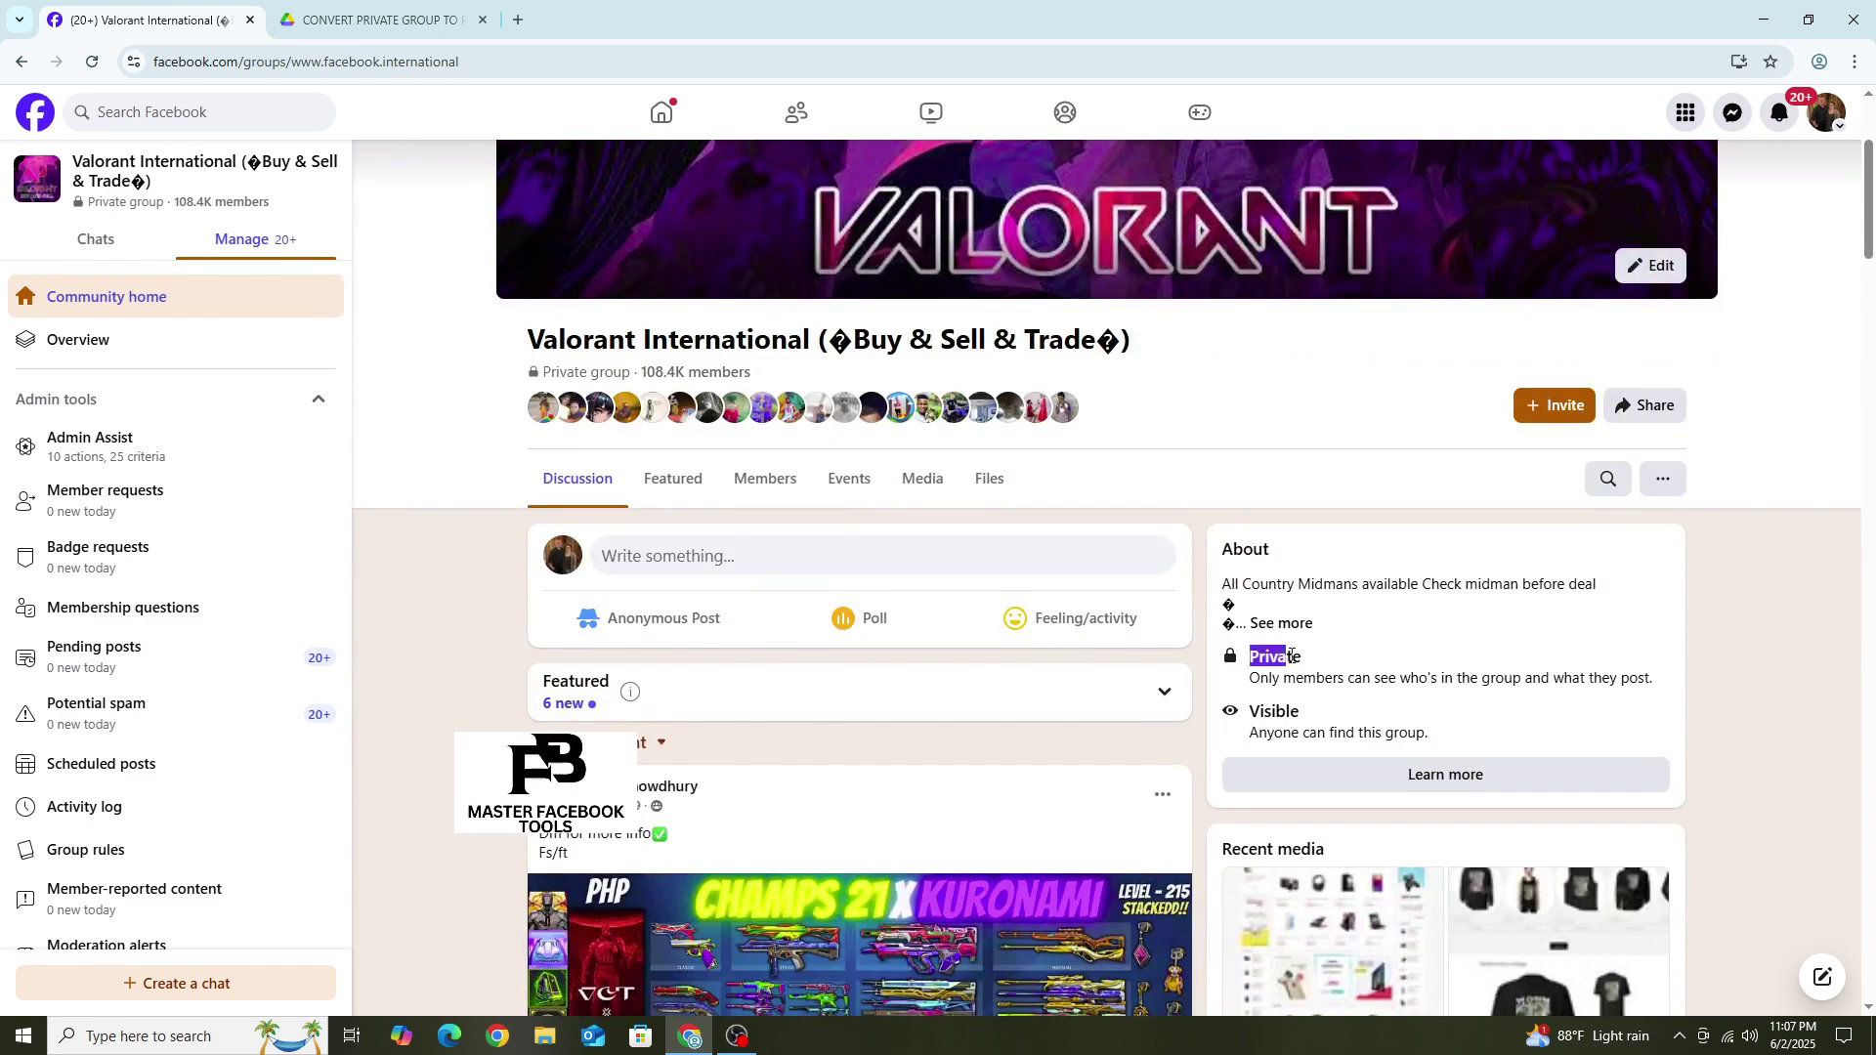
{"action": "left_click_drag", "start_coordinate": [1460, 675], "coordinate": [1644, 676]}
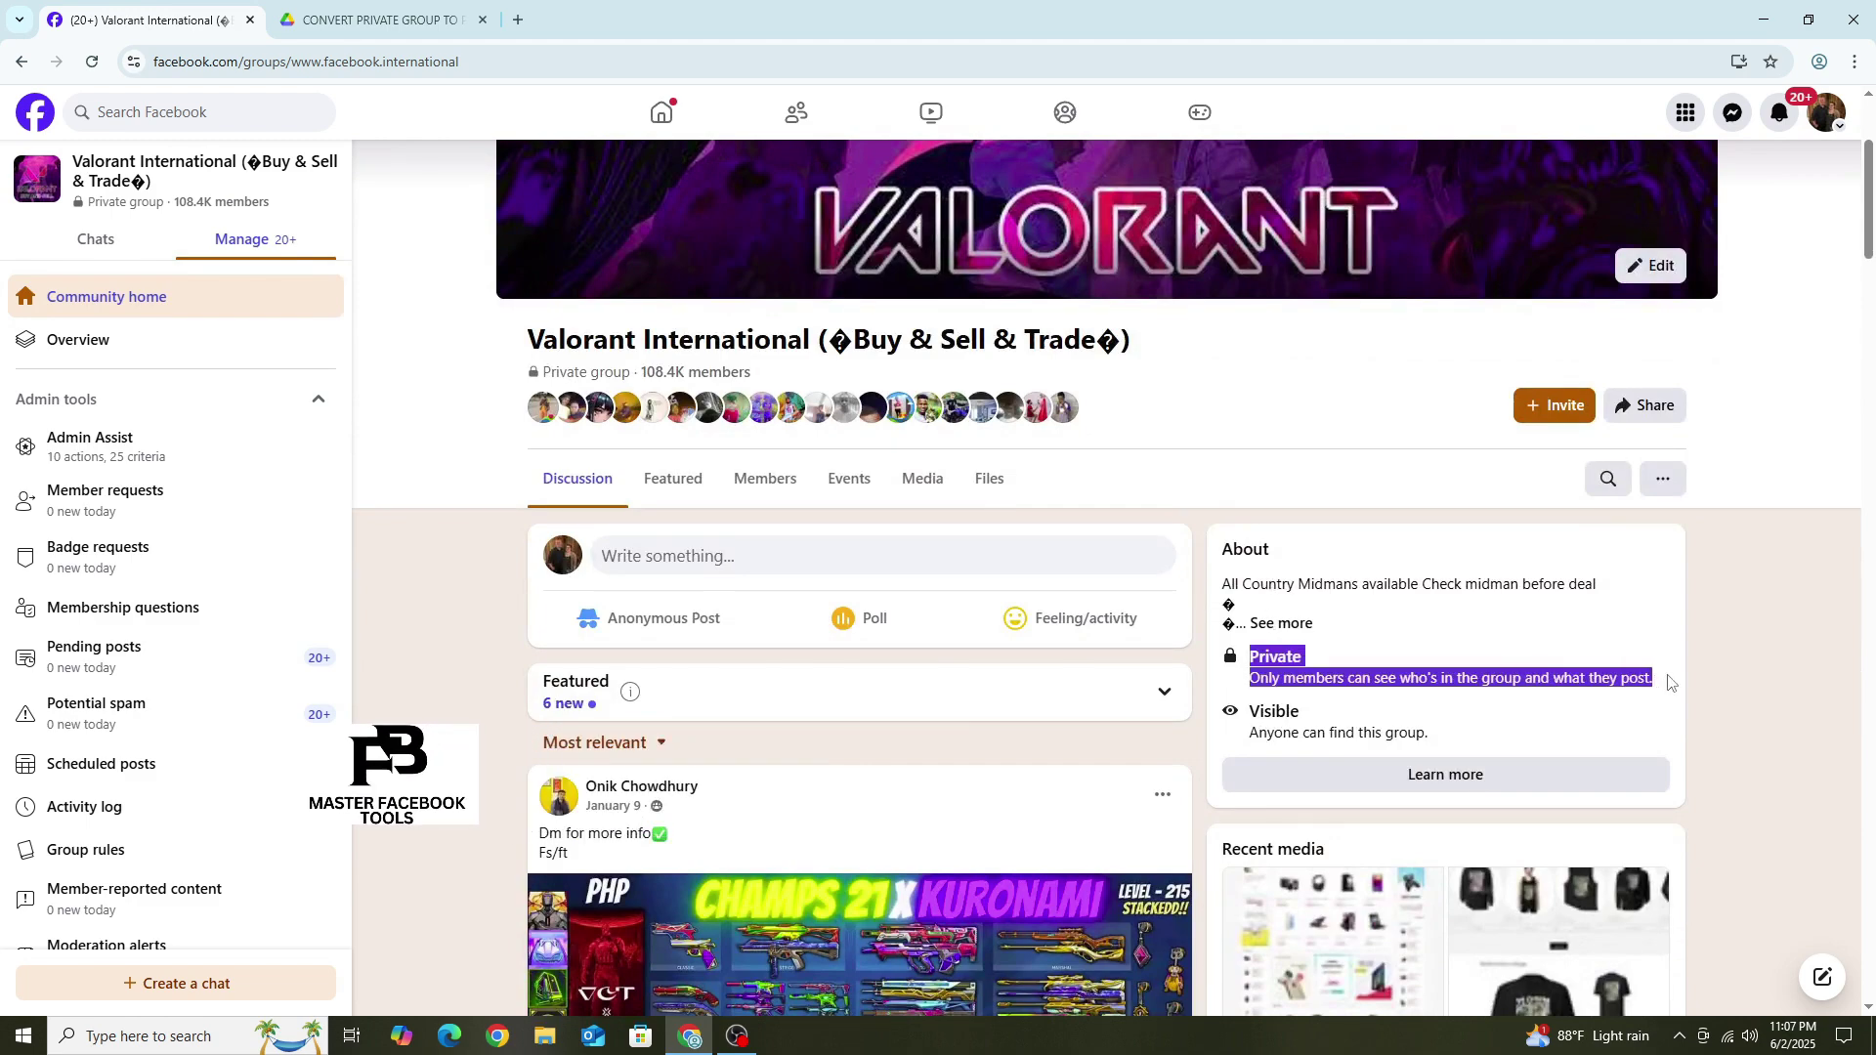
{"action": "scroll", "coordinate": [1027, 587], "scroll_direction": "down", "scroll_amount": 3}
{"action": "scroll", "coordinate": [1025, 586], "scroll_direction": "up", "scroll_amount": 4}
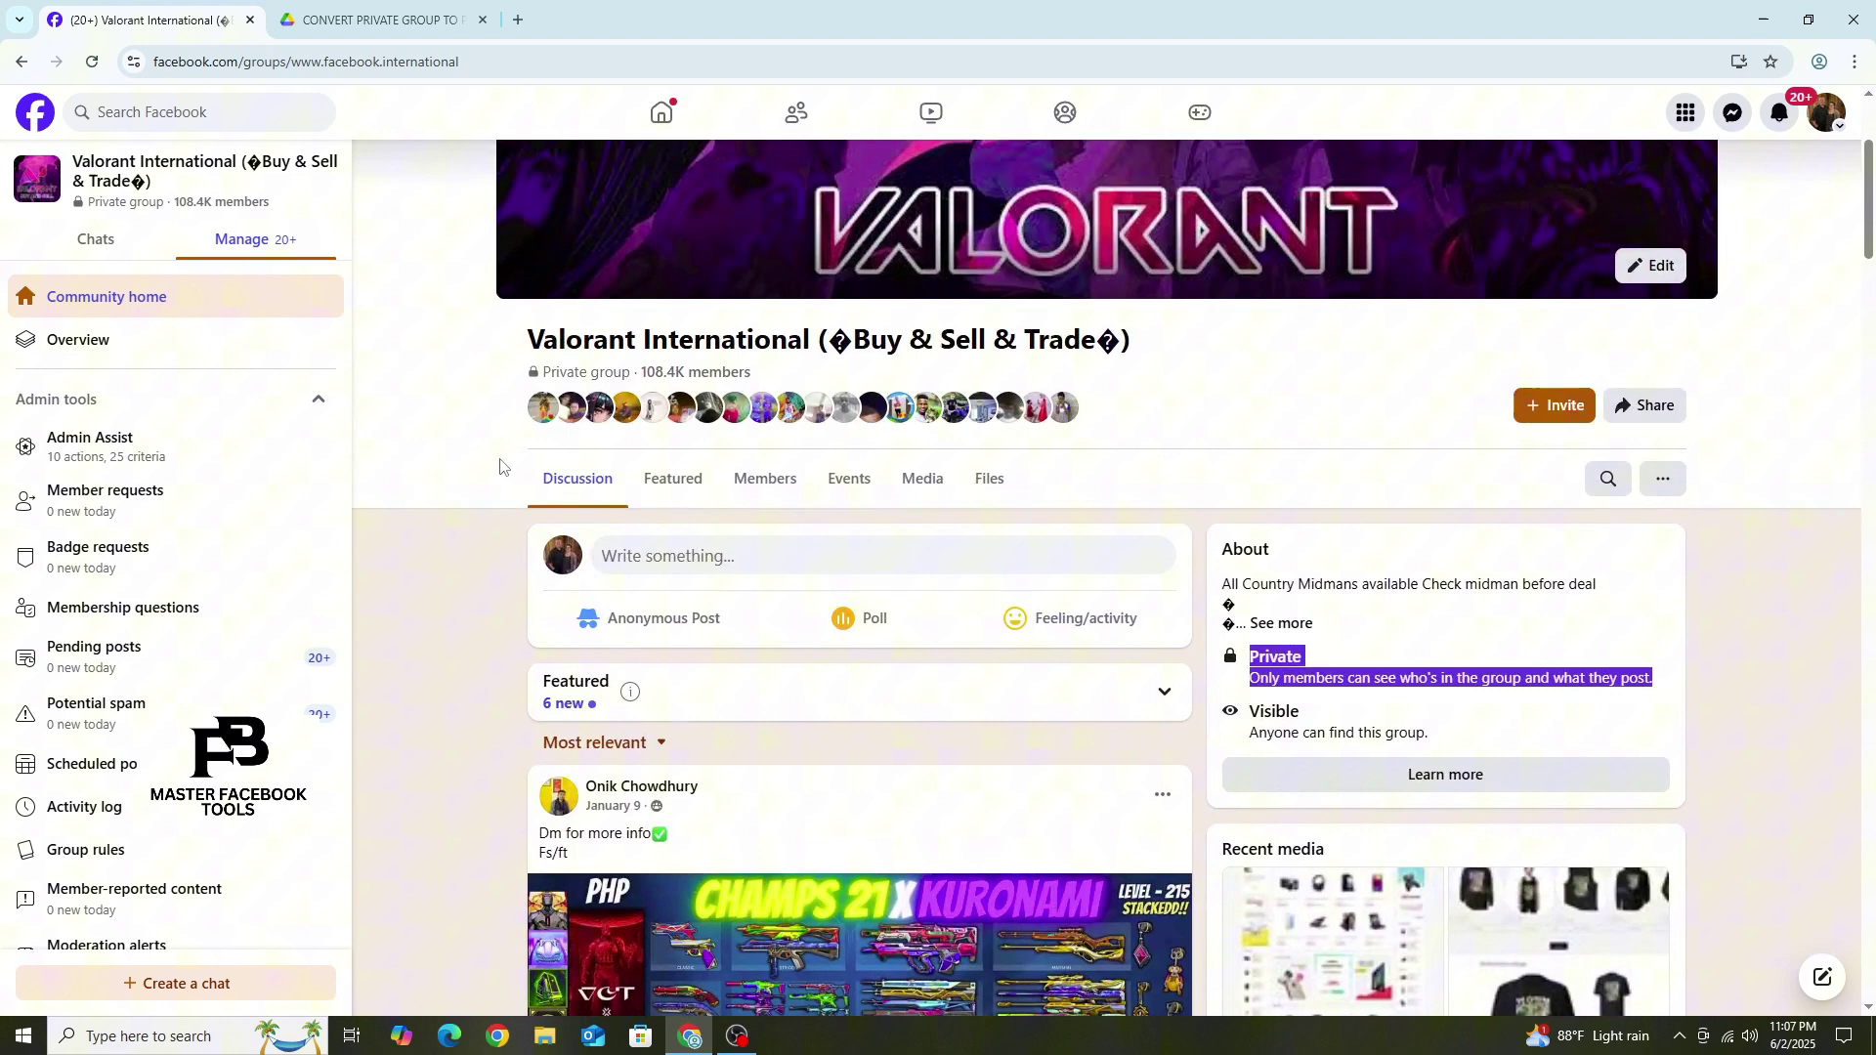
{"action": "left_click", "coordinate": [552, 378]}
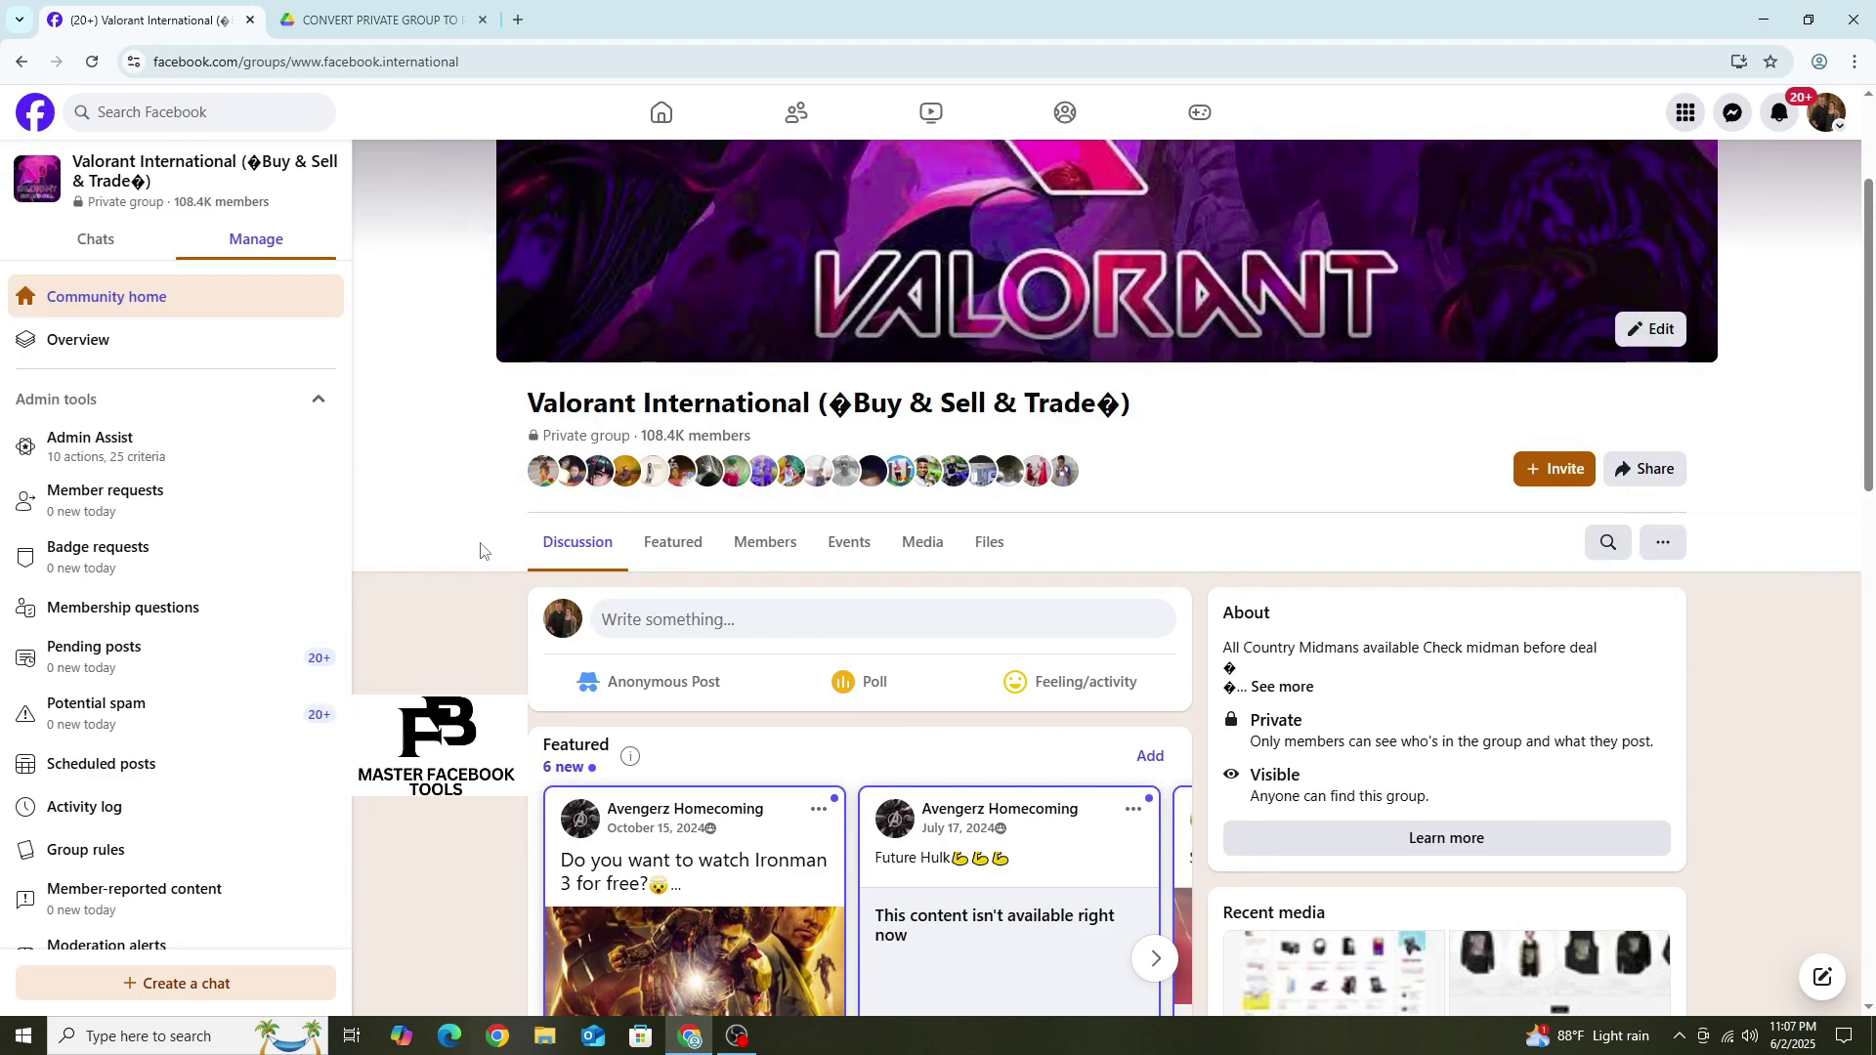
{"action": "left_click", "coordinate": [379, 19]}
Download the group-conversion zip from Drive and reveal it in the Downloads folder
{"action": "left_click_drag", "start_coordinate": [505, 191], "coordinate": [1079, 197]}
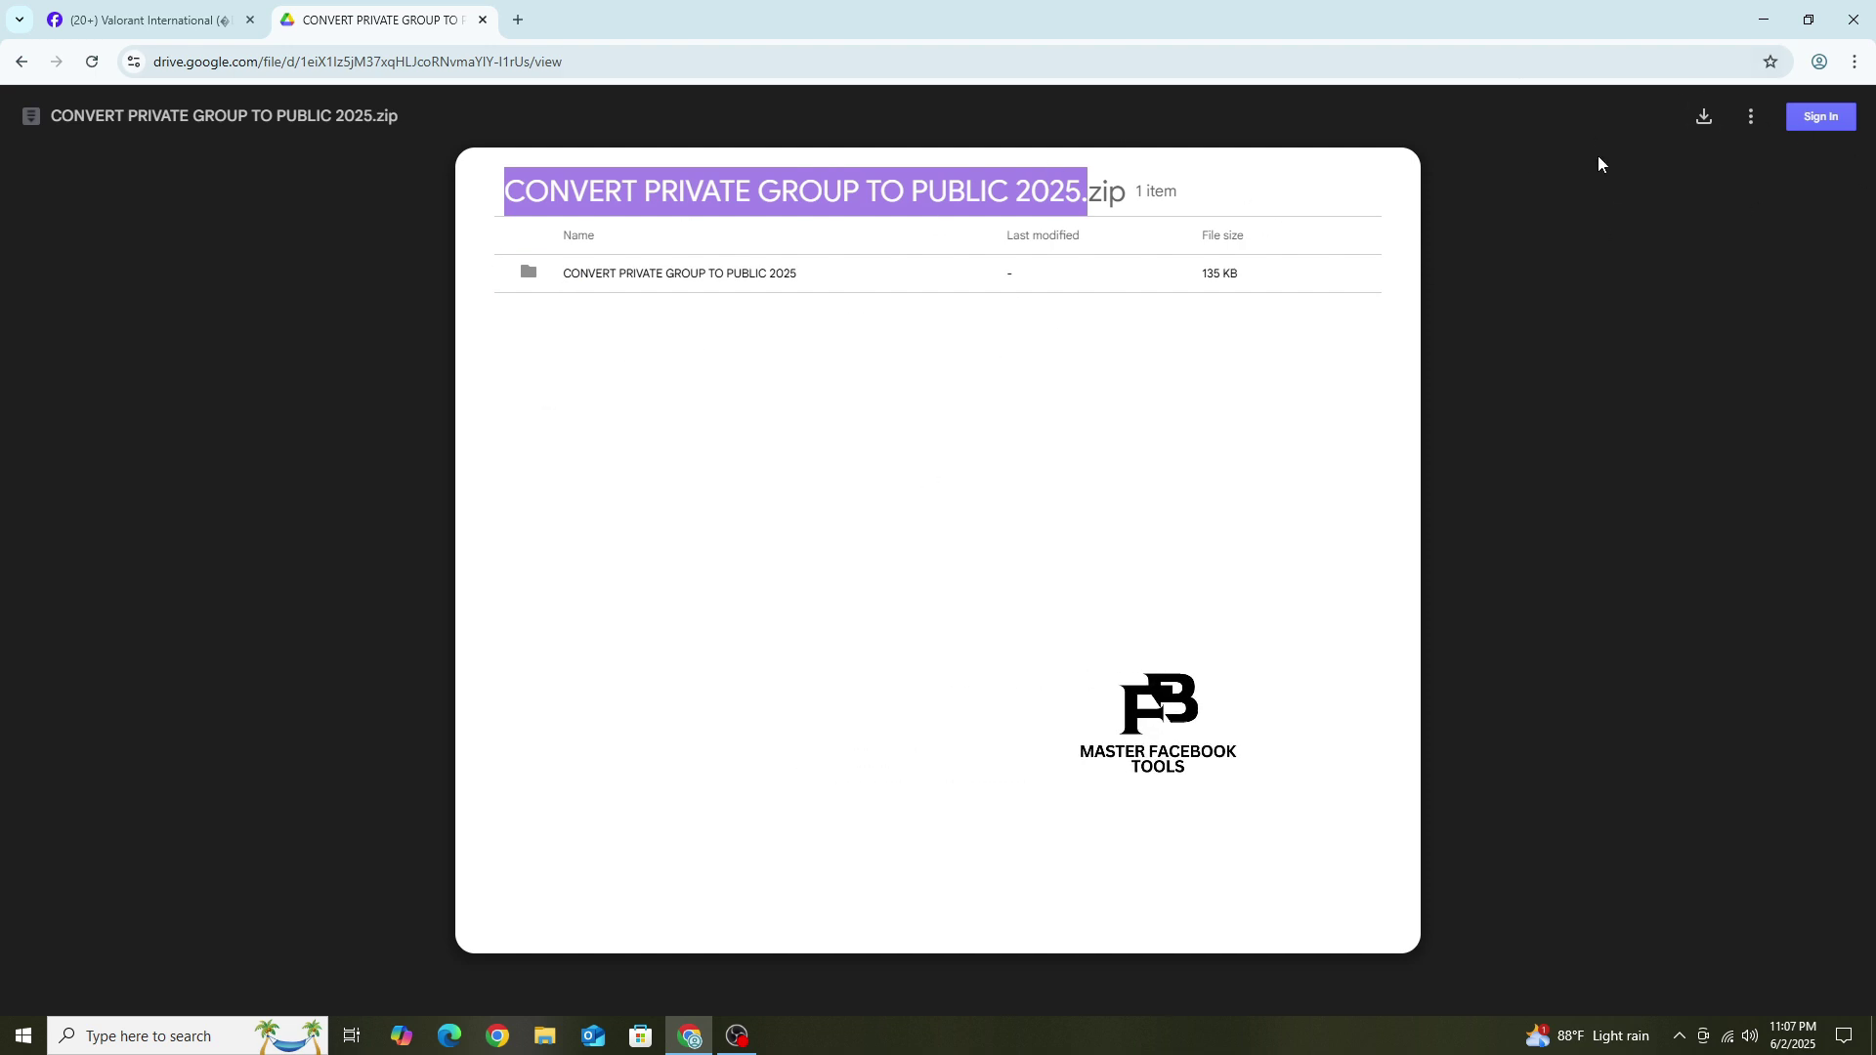
{"action": "left_click", "coordinate": [1699, 117]}
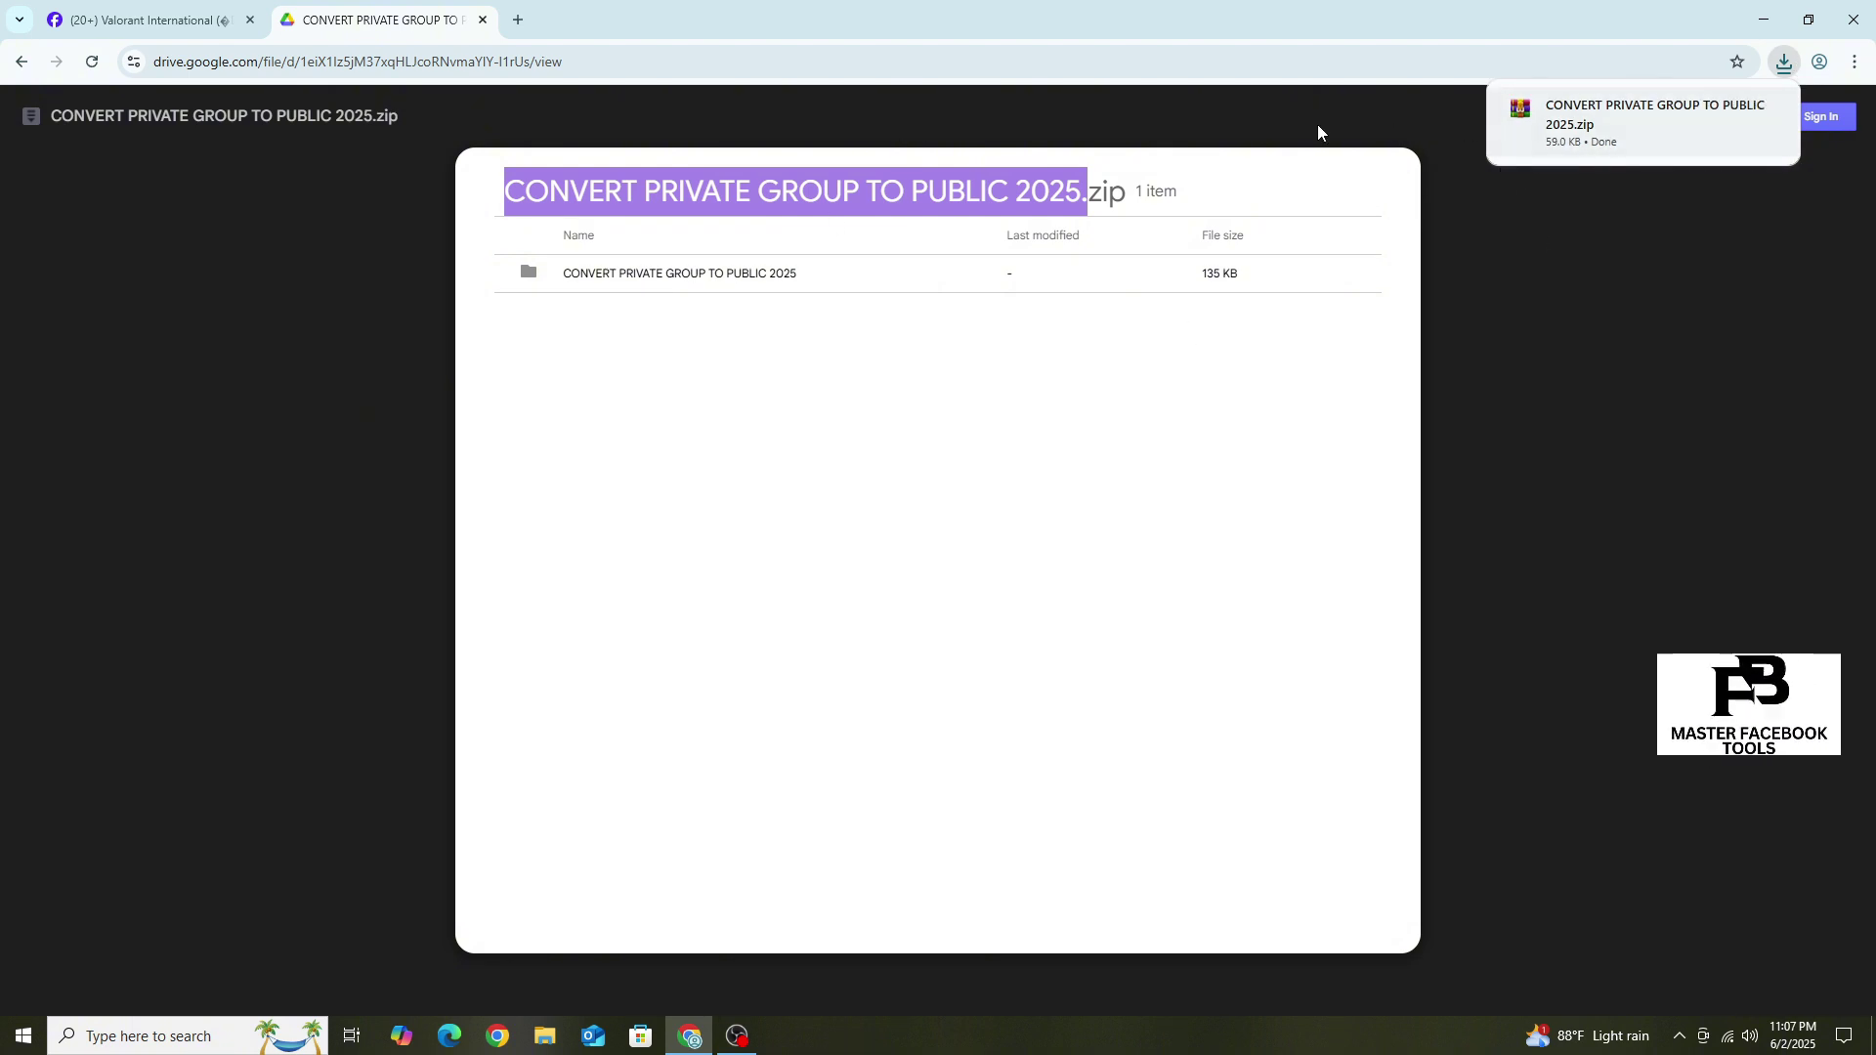
{"action": "mouse_move", "coordinate": [1641, 122]}
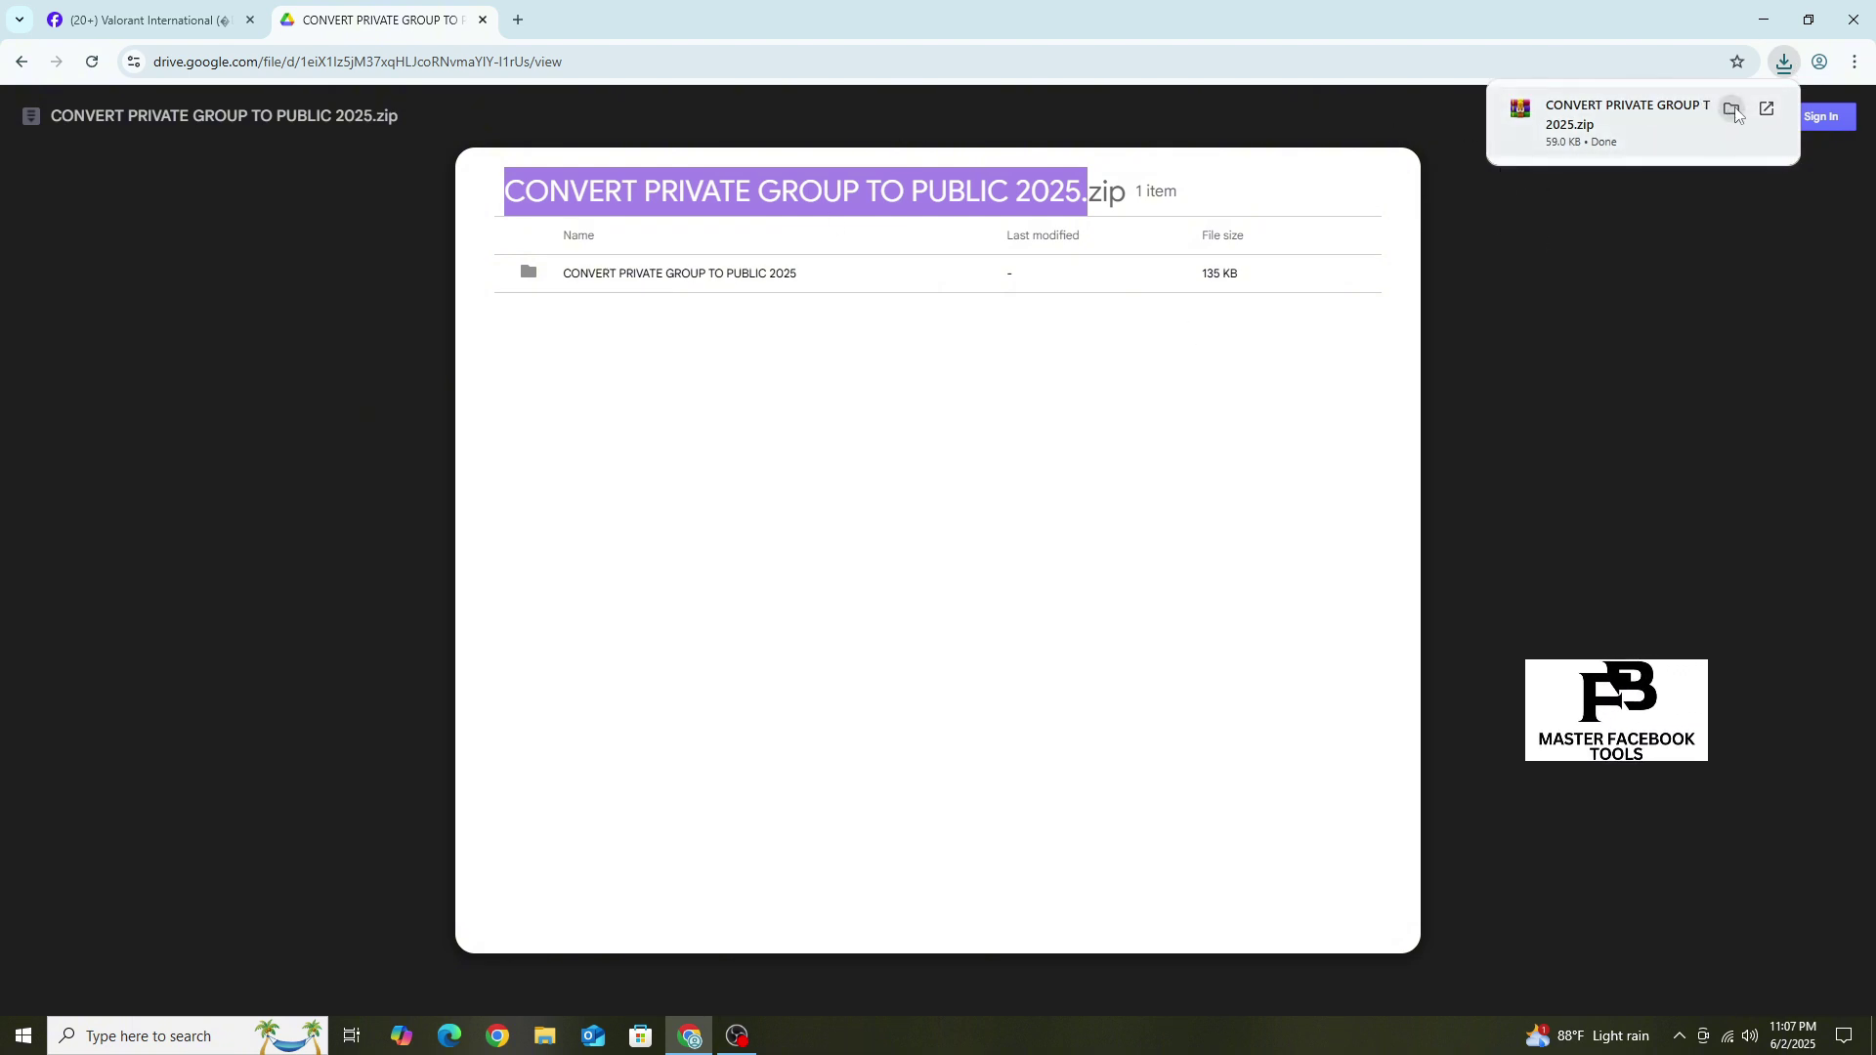
{"action": "left_click", "coordinate": [1733, 113]}
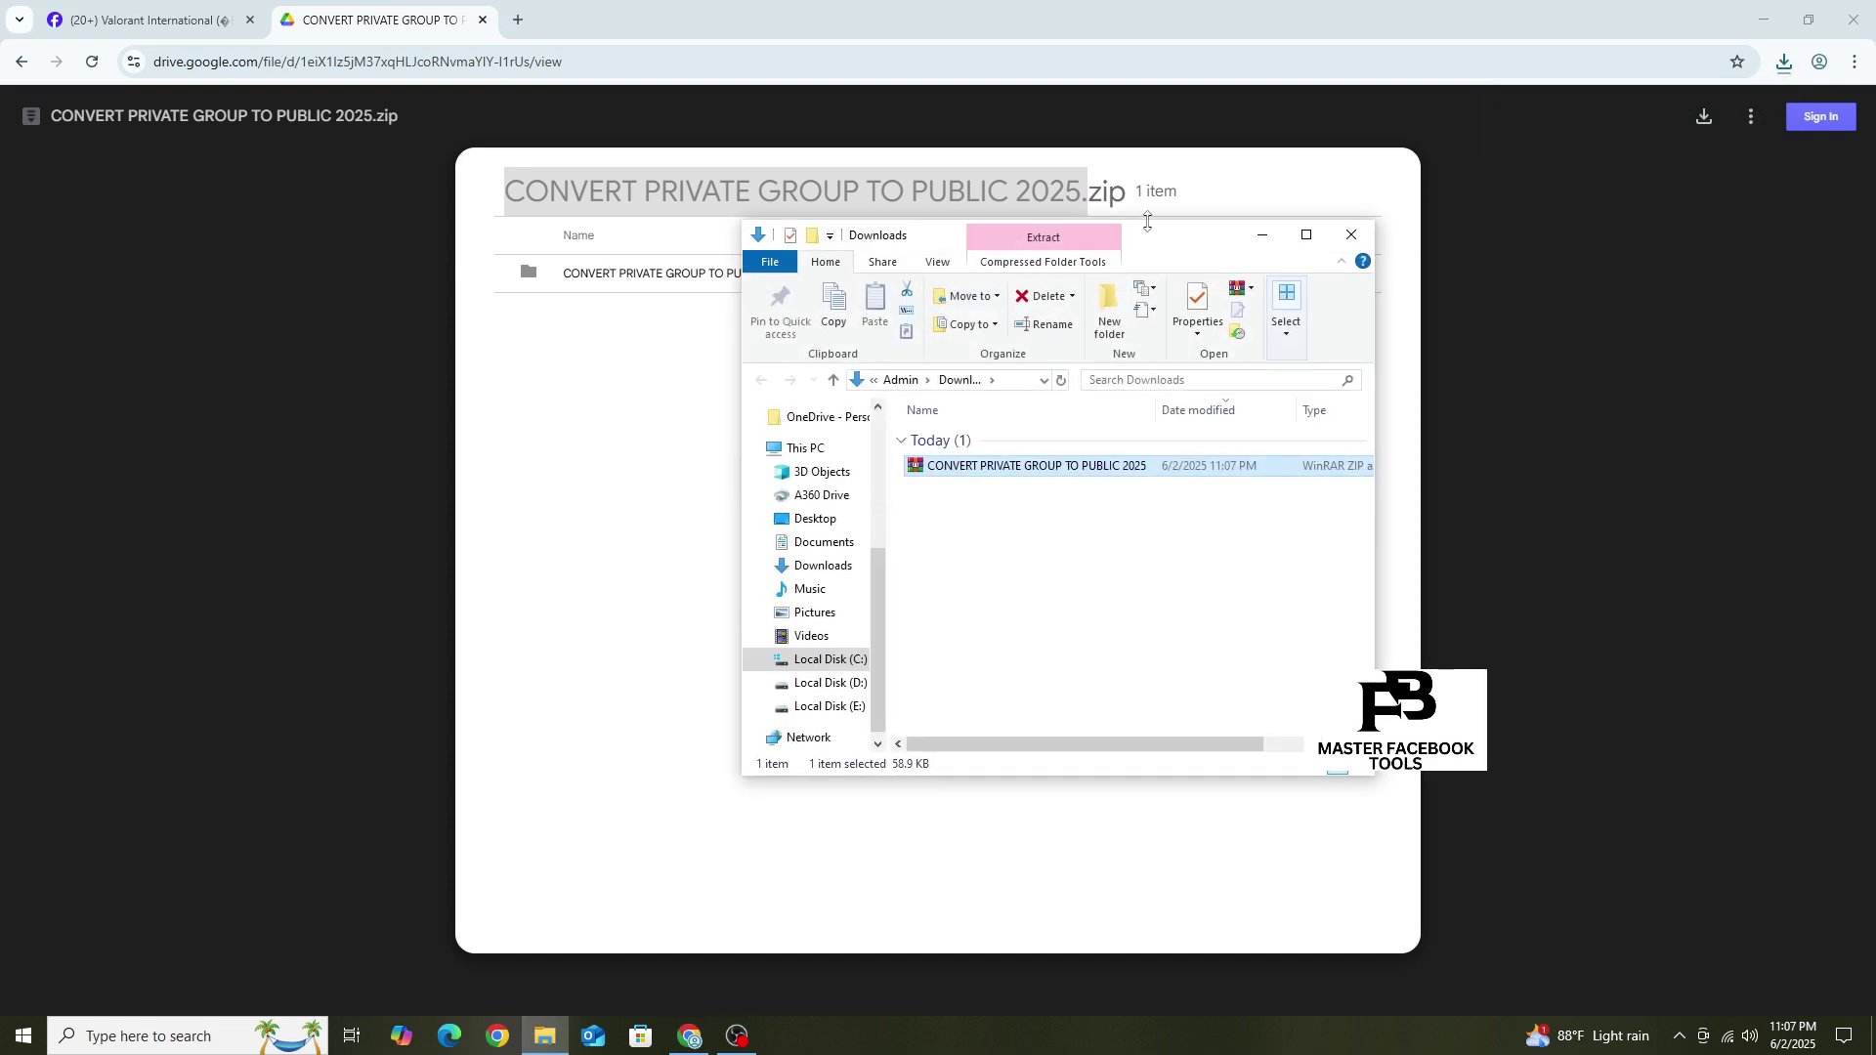
Extract the zip with Extract Here, open it, select the CONVERT PRIVATE GROUP TO PUBLIC folder, then switch away
{"action": "left_click_drag", "start_coordinate": [1148, 223], "coordinate": [933, 219]}
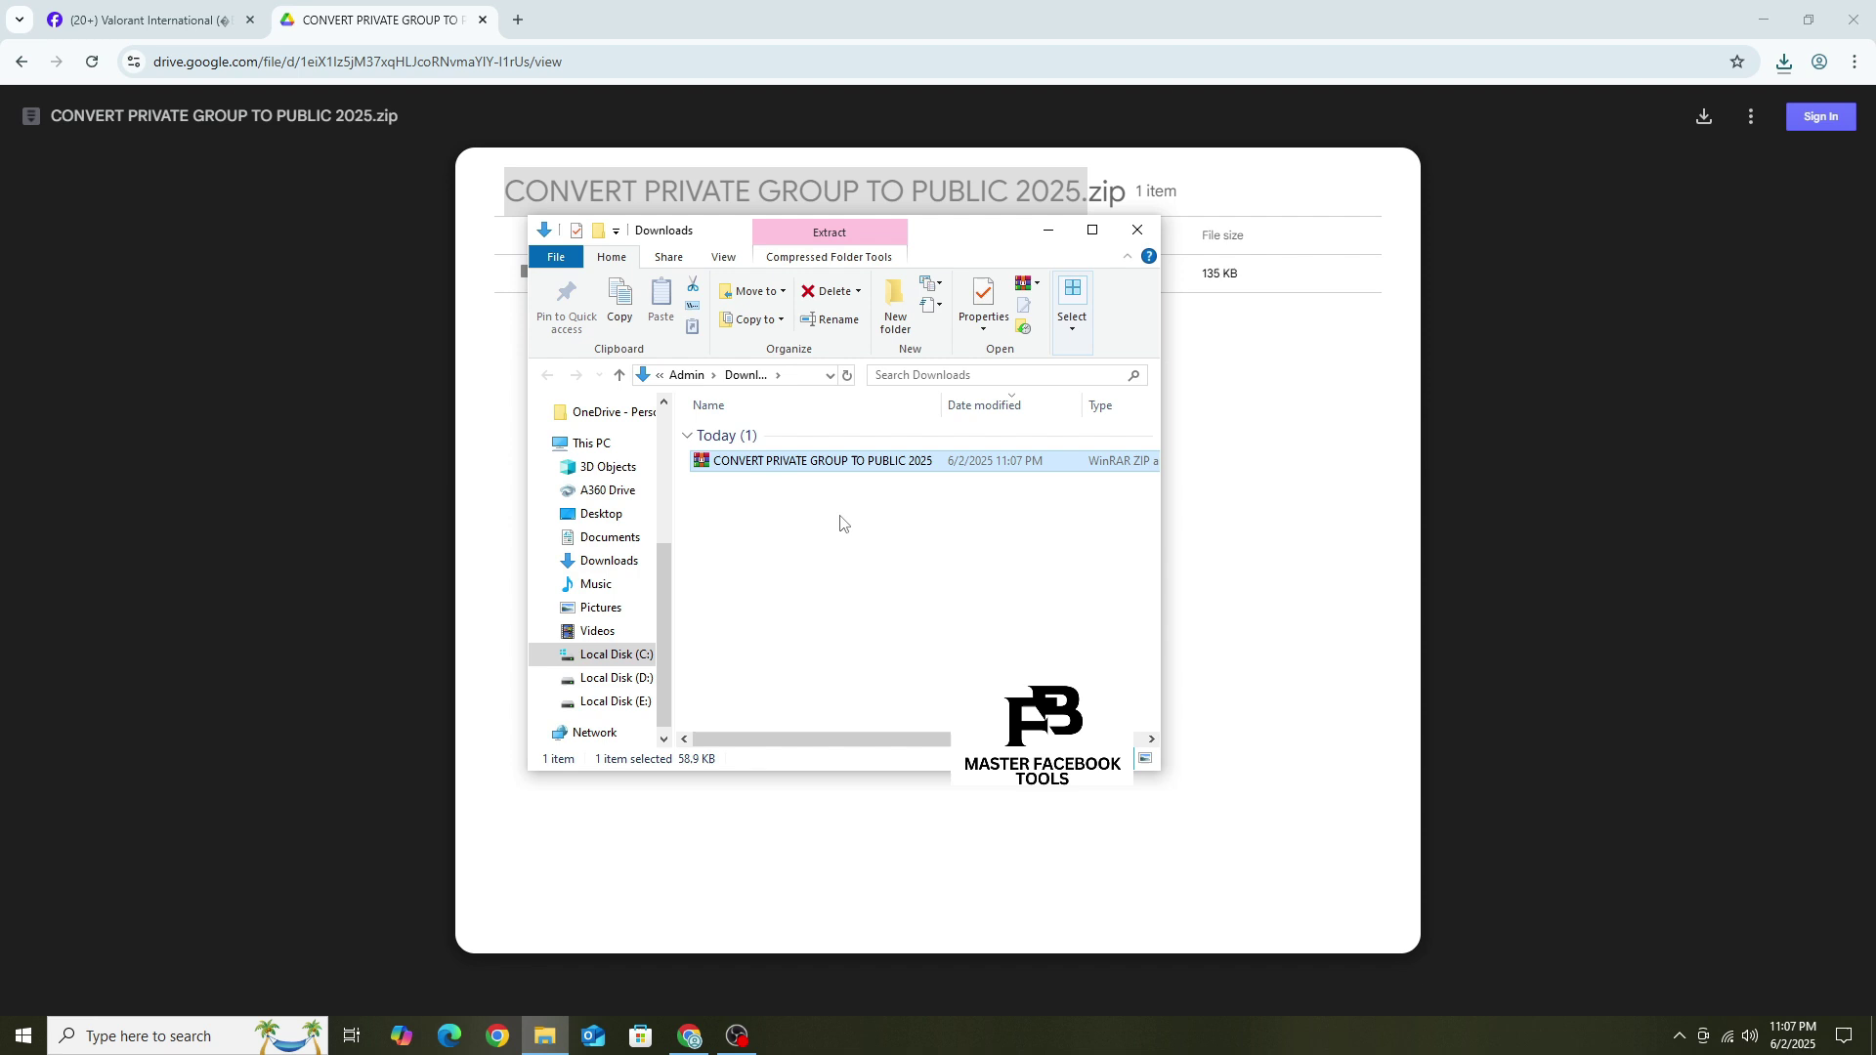
{"action": "right_click", "coordinate": [777, 472]}
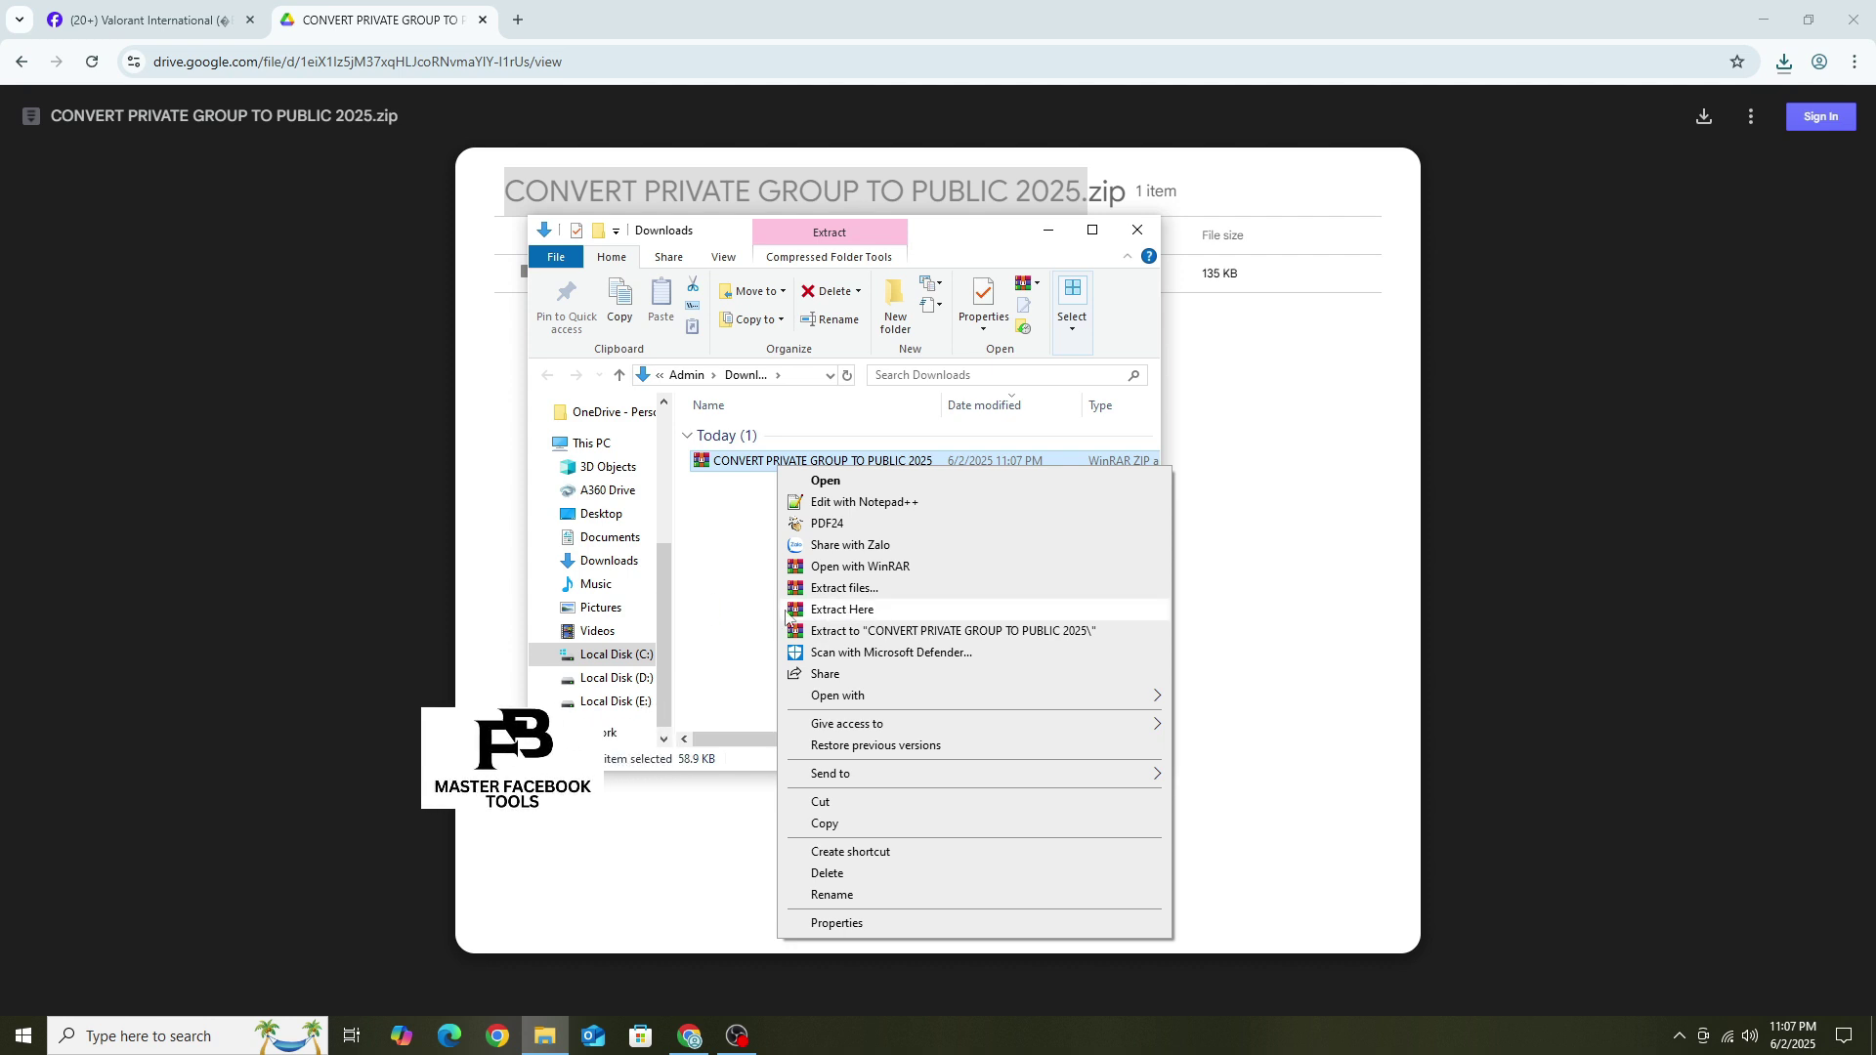
{"action": "left_click", "coordinate": [834, 613]}
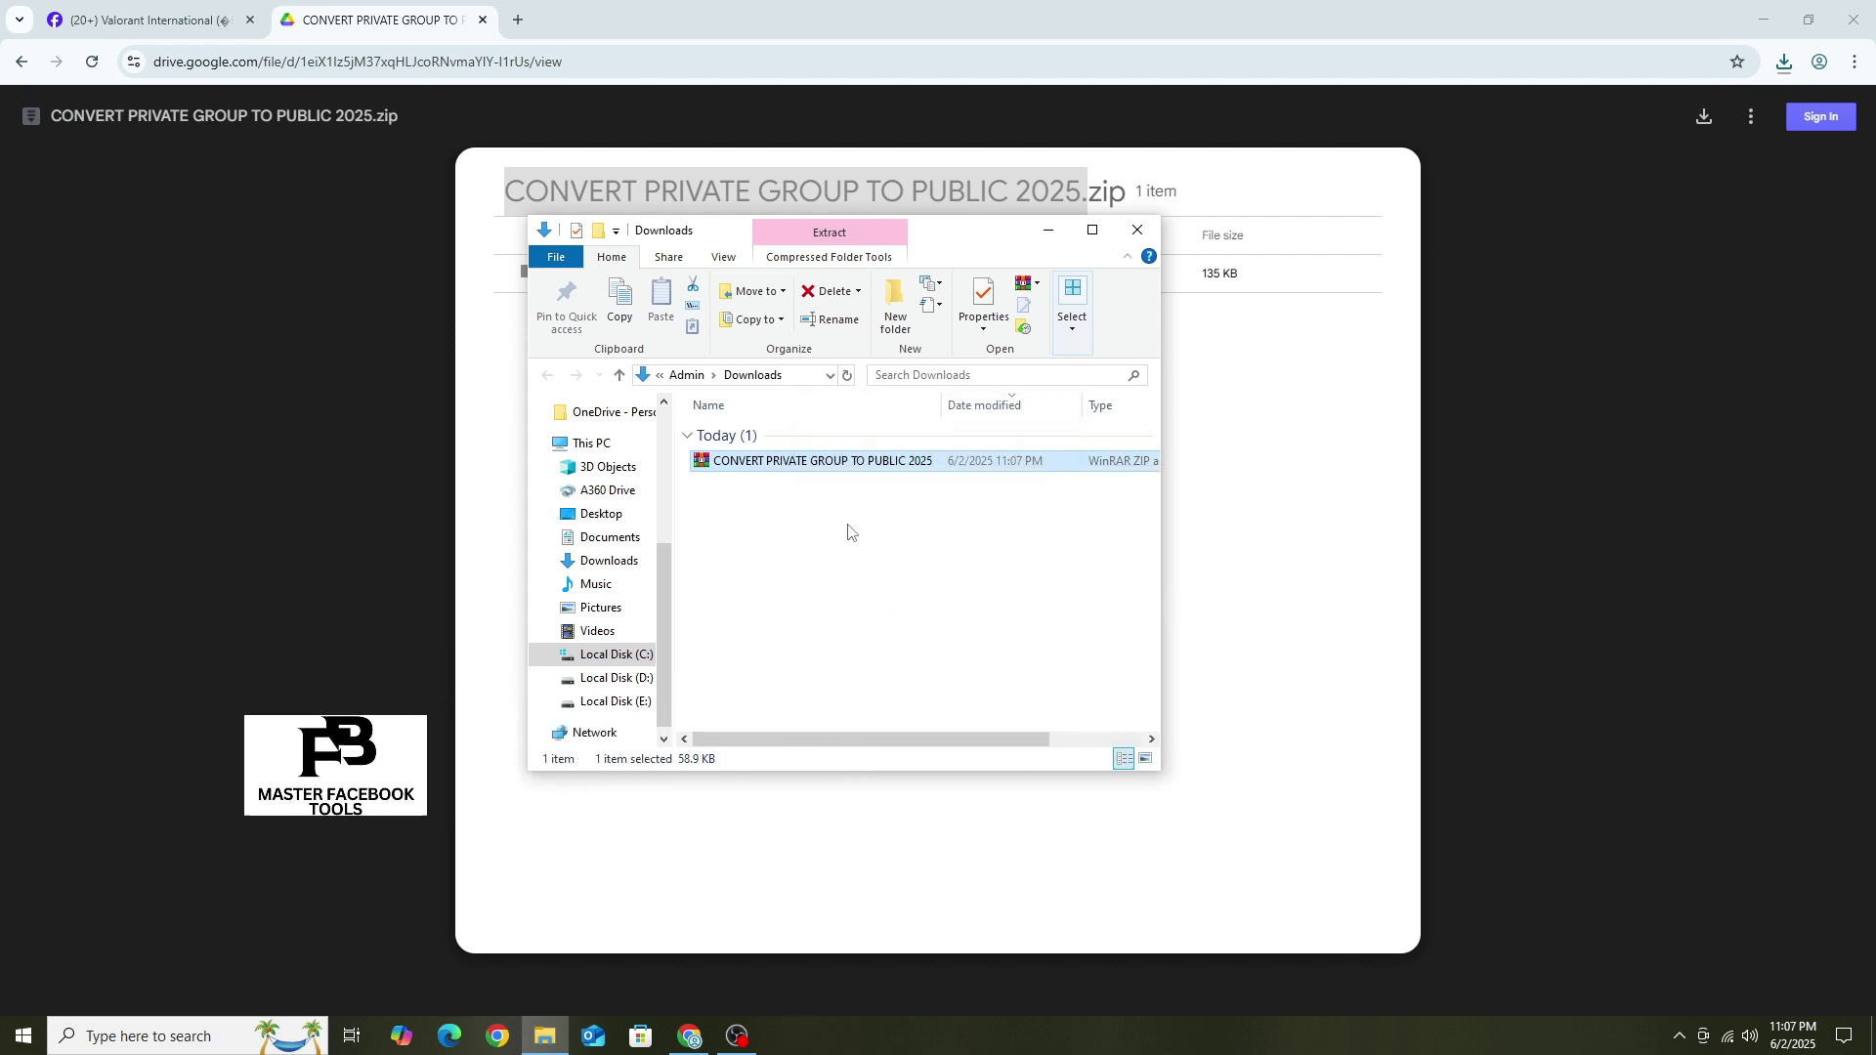
{"action": "double_click", "coordinate": [818, 483]}
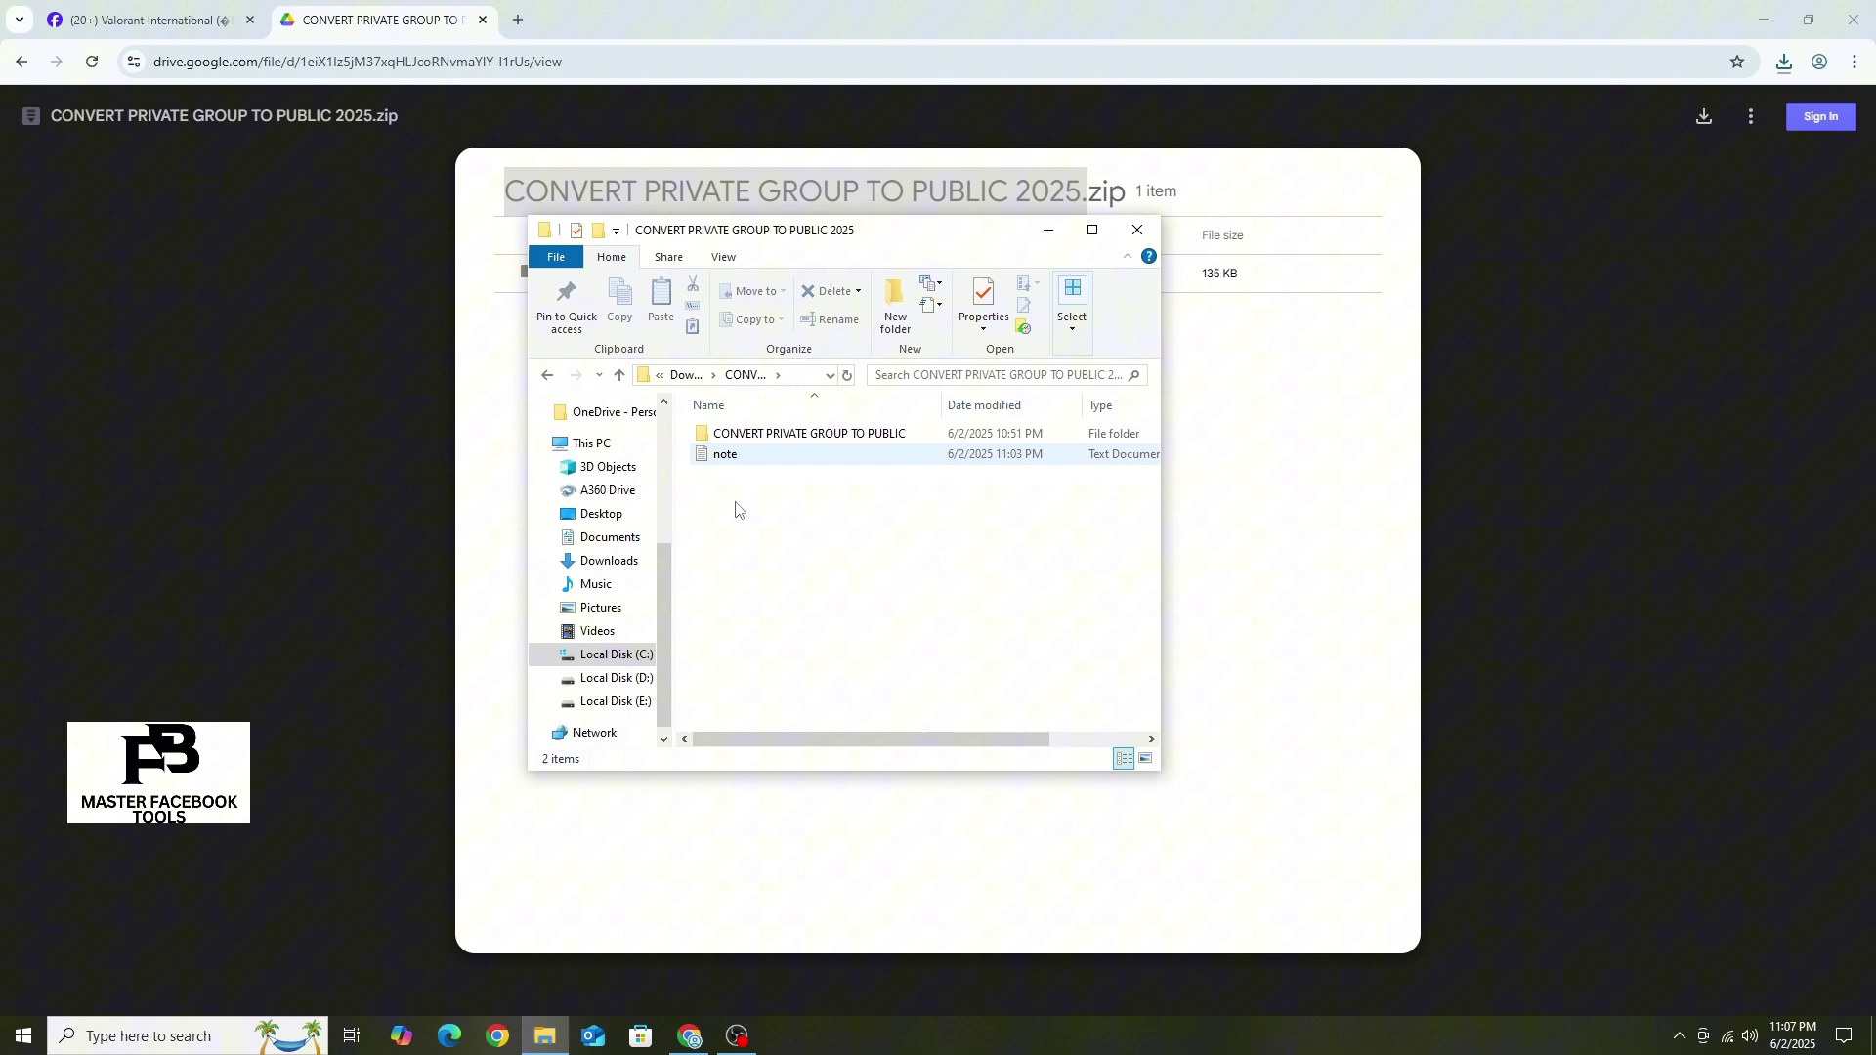
{"action": "left_click", "coordinate": [857, 436]}
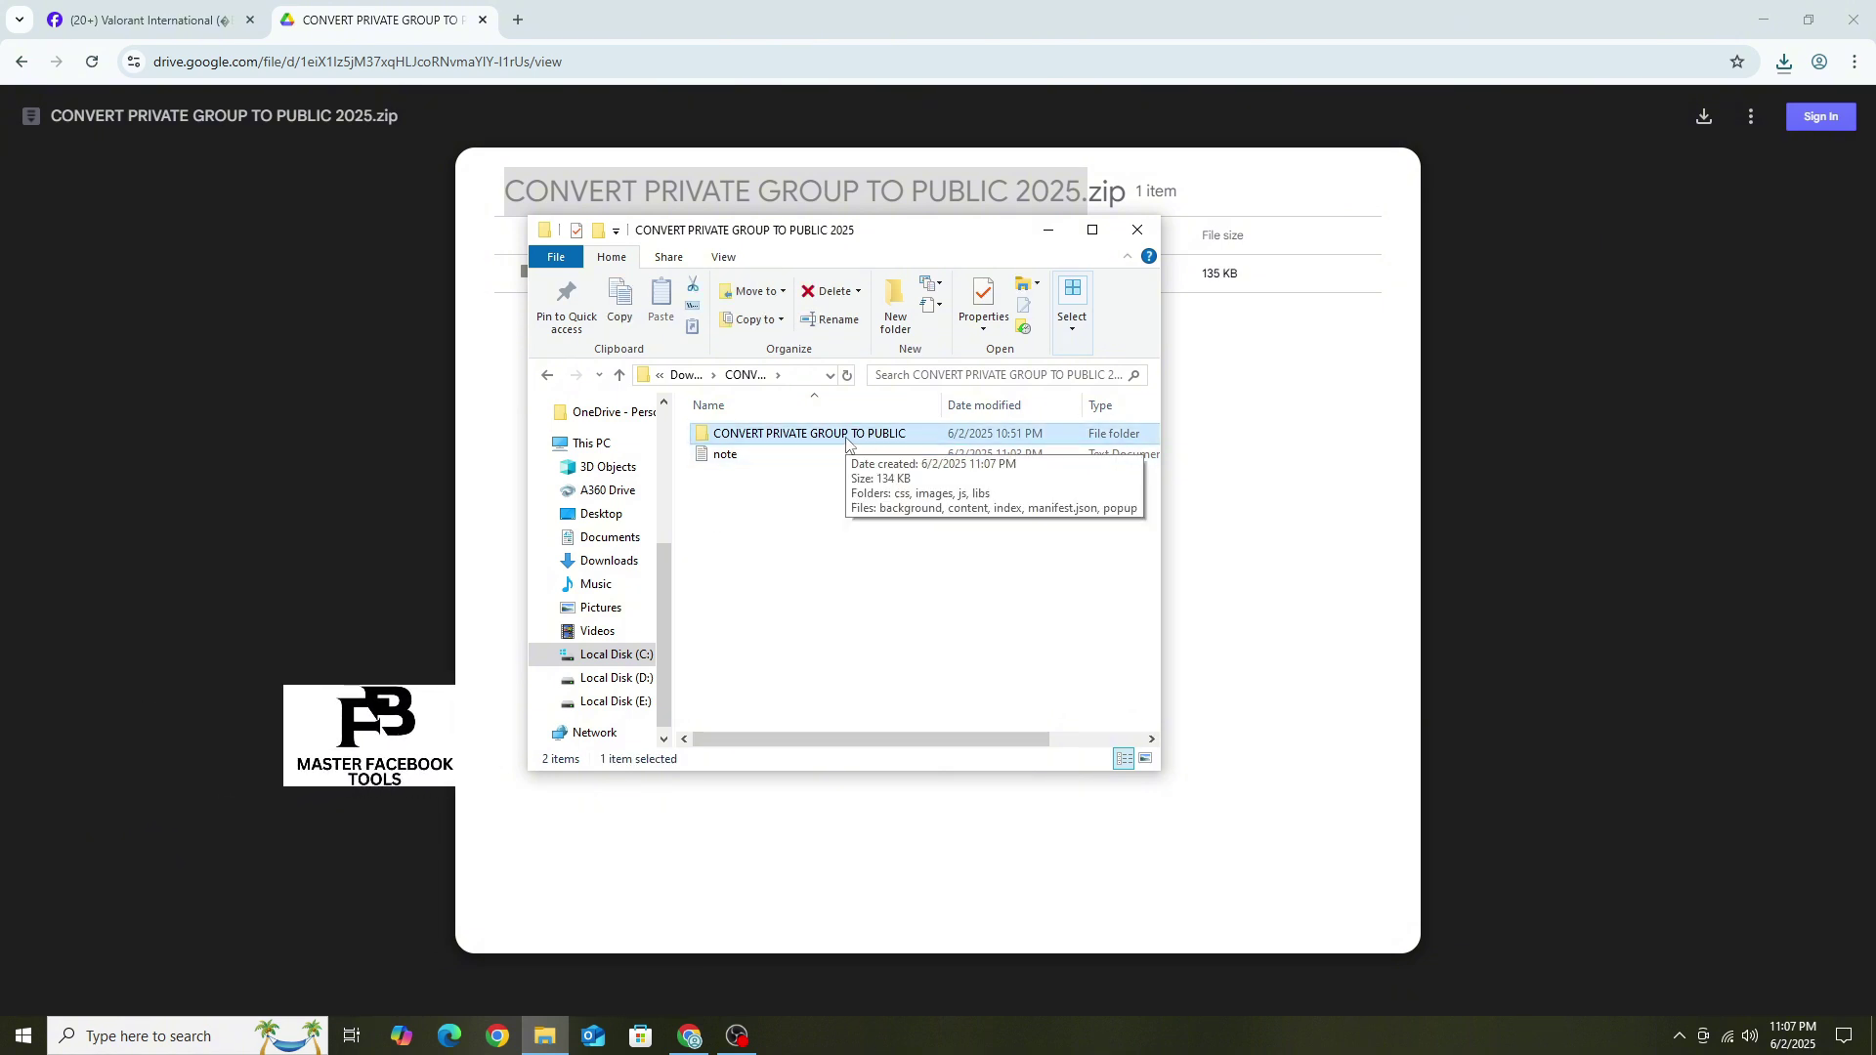
{"action": "key", "text": "alt+Tab"}
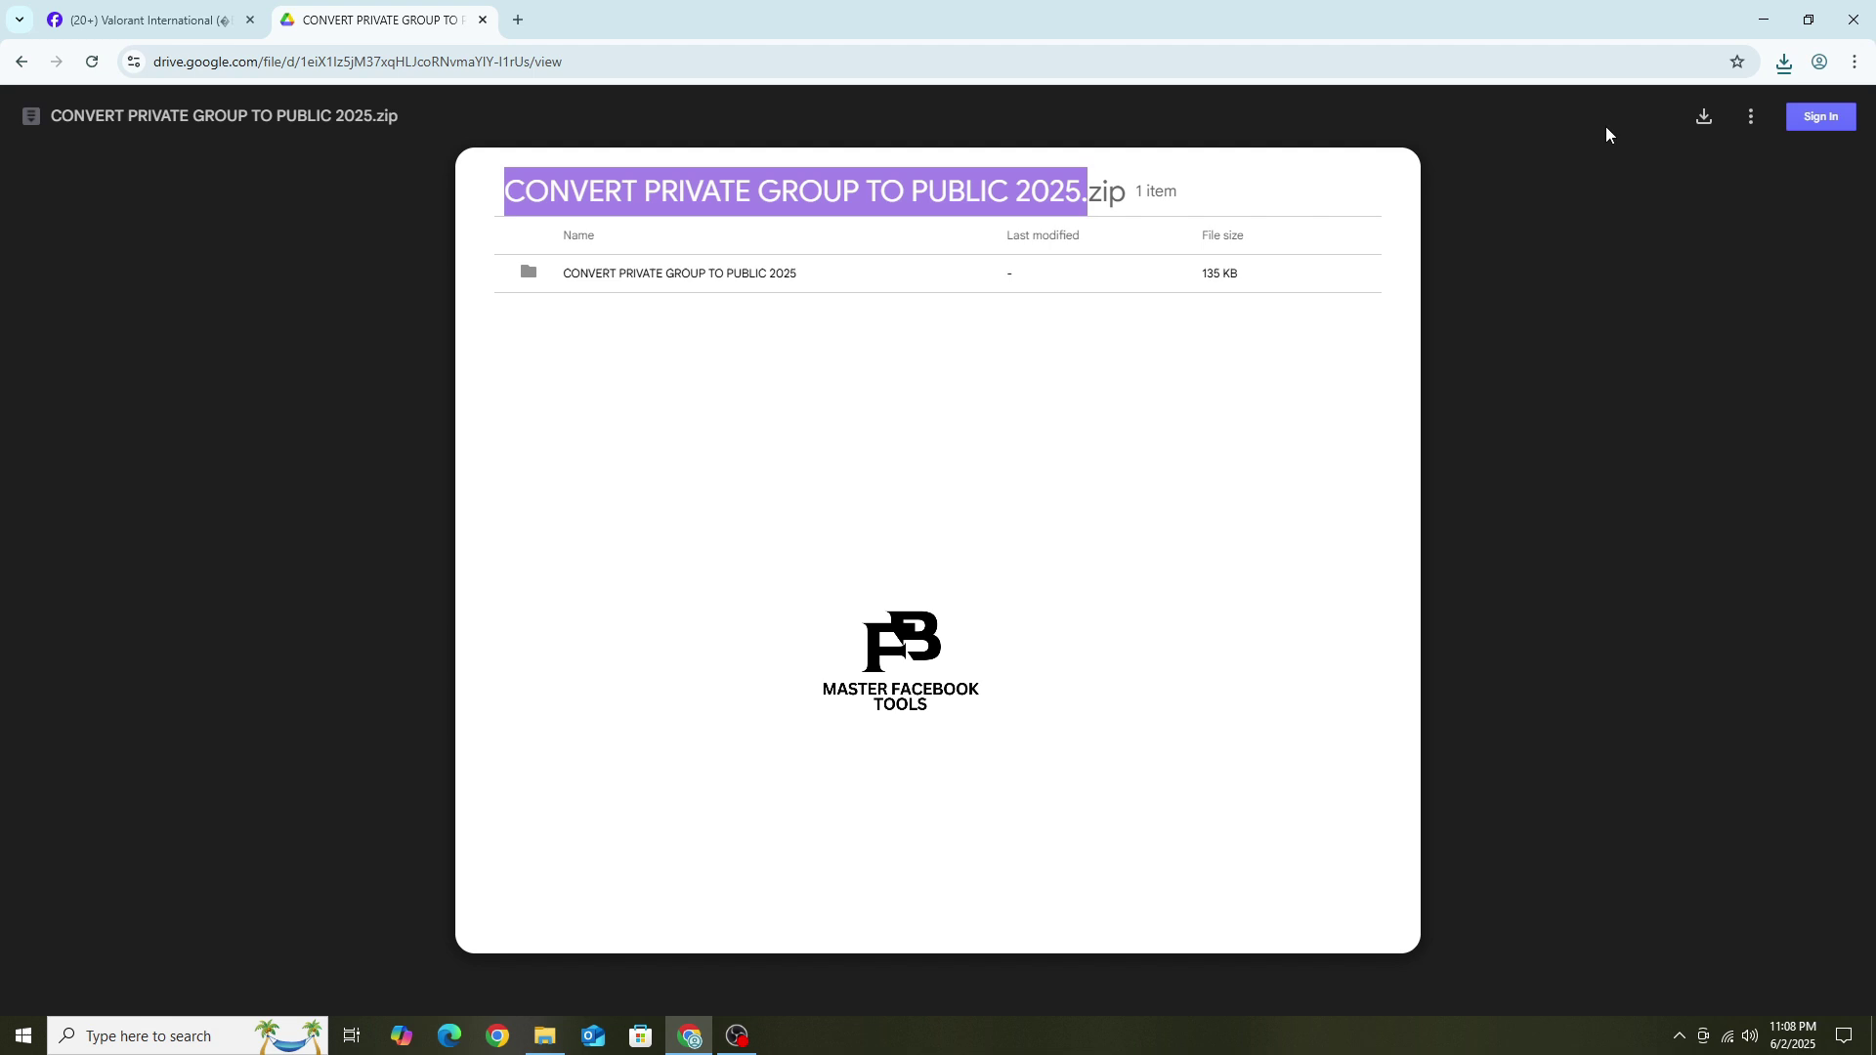
Turn on Developer mode under Manage Extensions and bring File Explorer back alongside
{"action": "left_click", "coordinate": [1853, 65]}
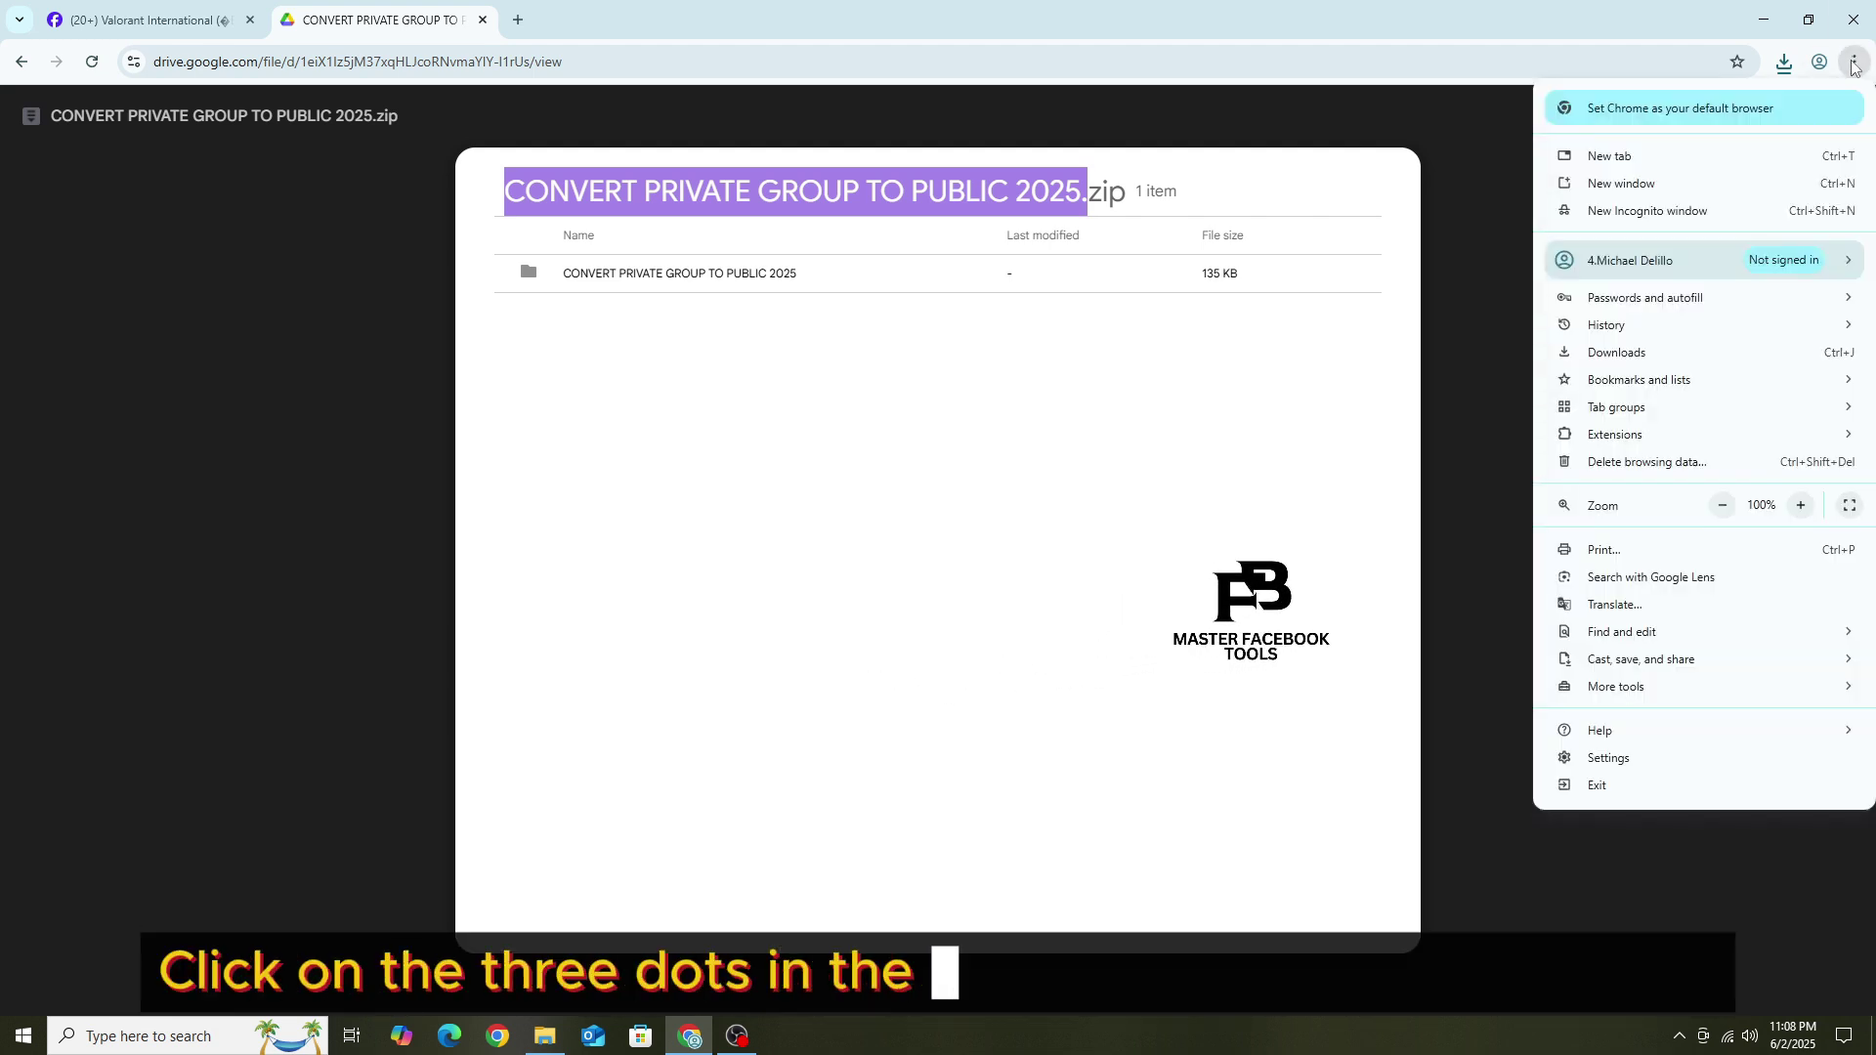
{"action": "mouse_move", "coordinate": [1615, 434]}
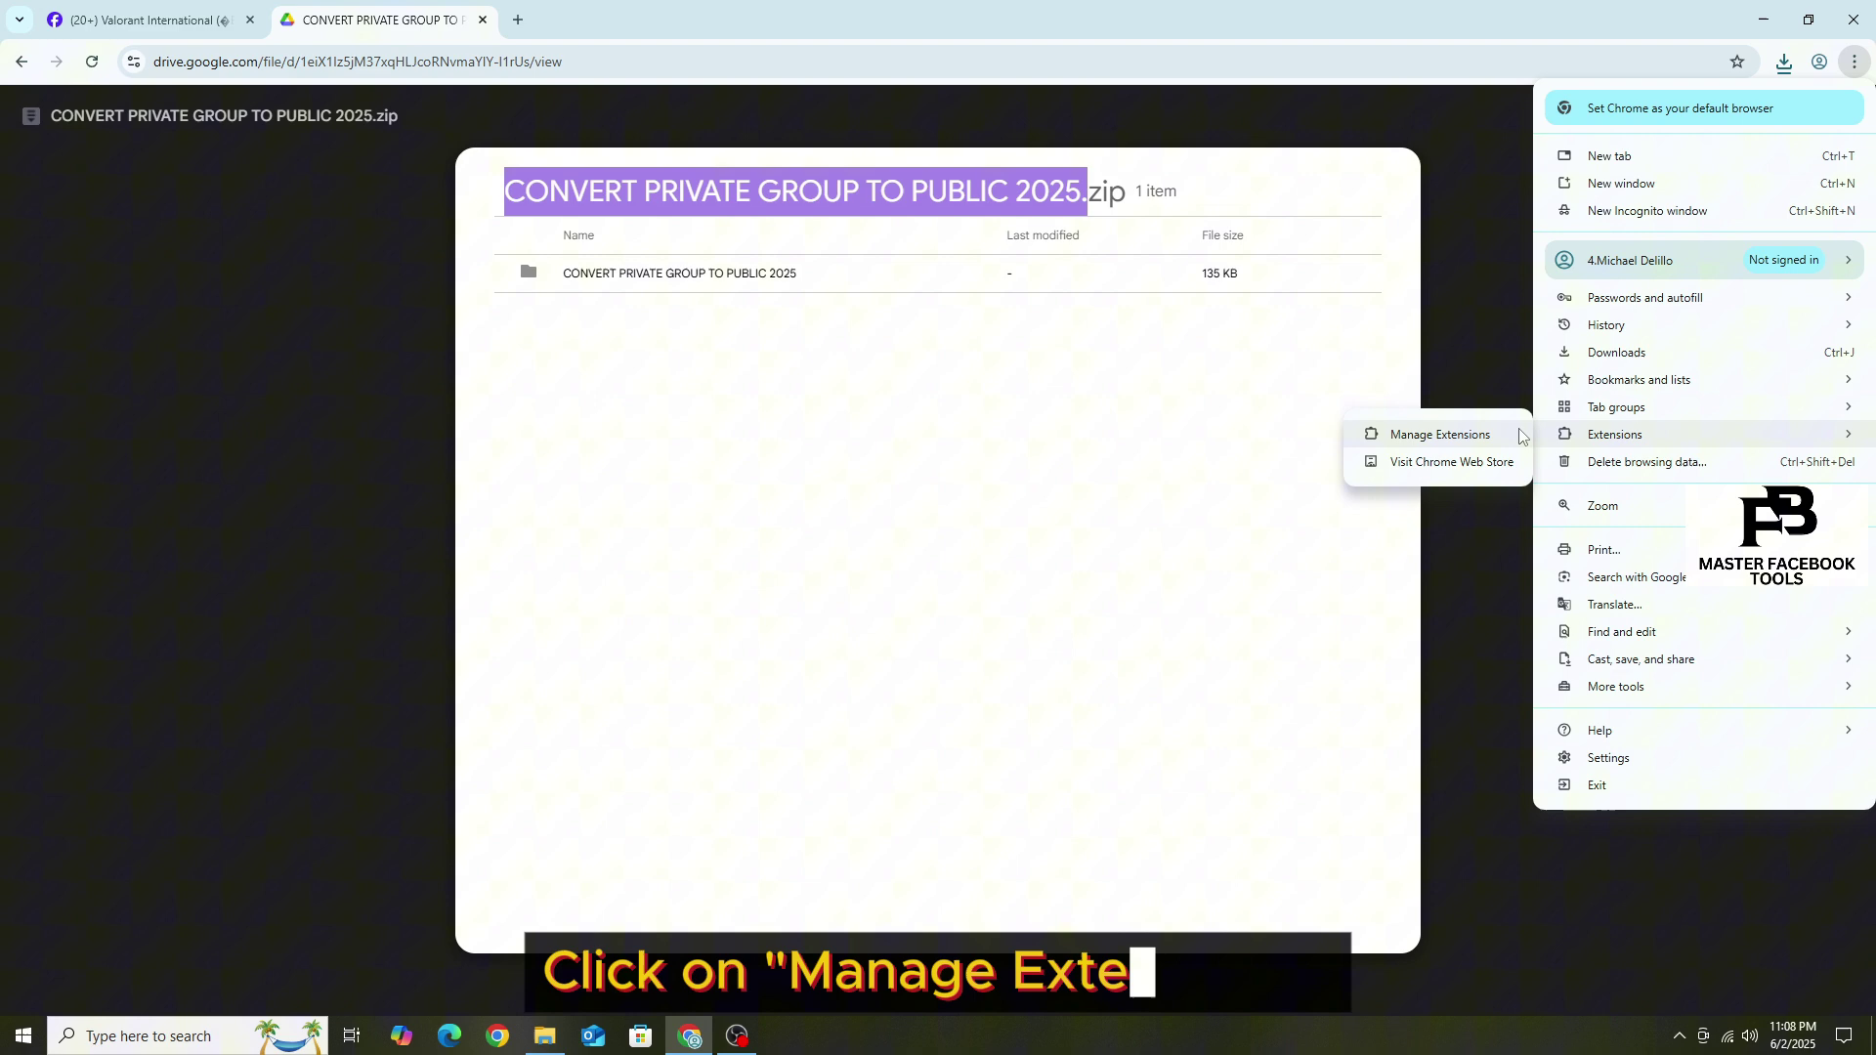
{"action": "left_click", "coordinate": [1488, 436]}
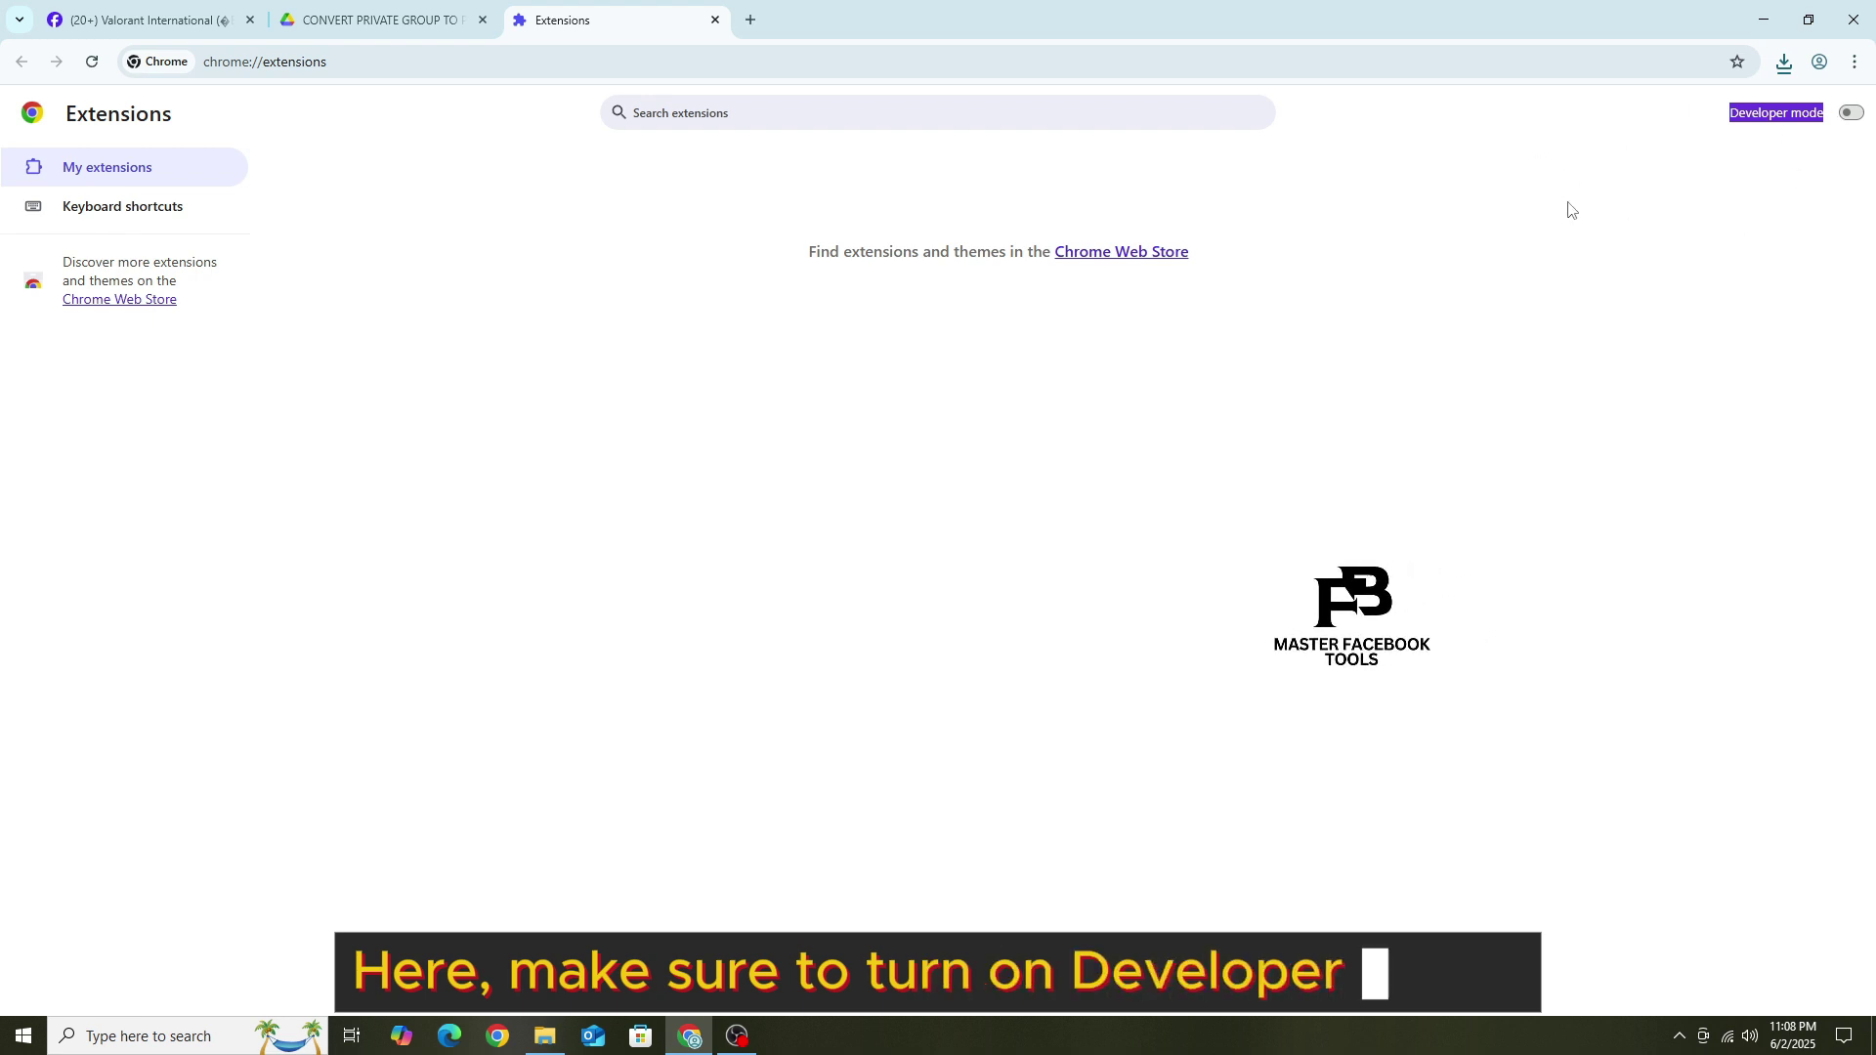
{"action": "left_click", "coordinate": [1849, 113]}
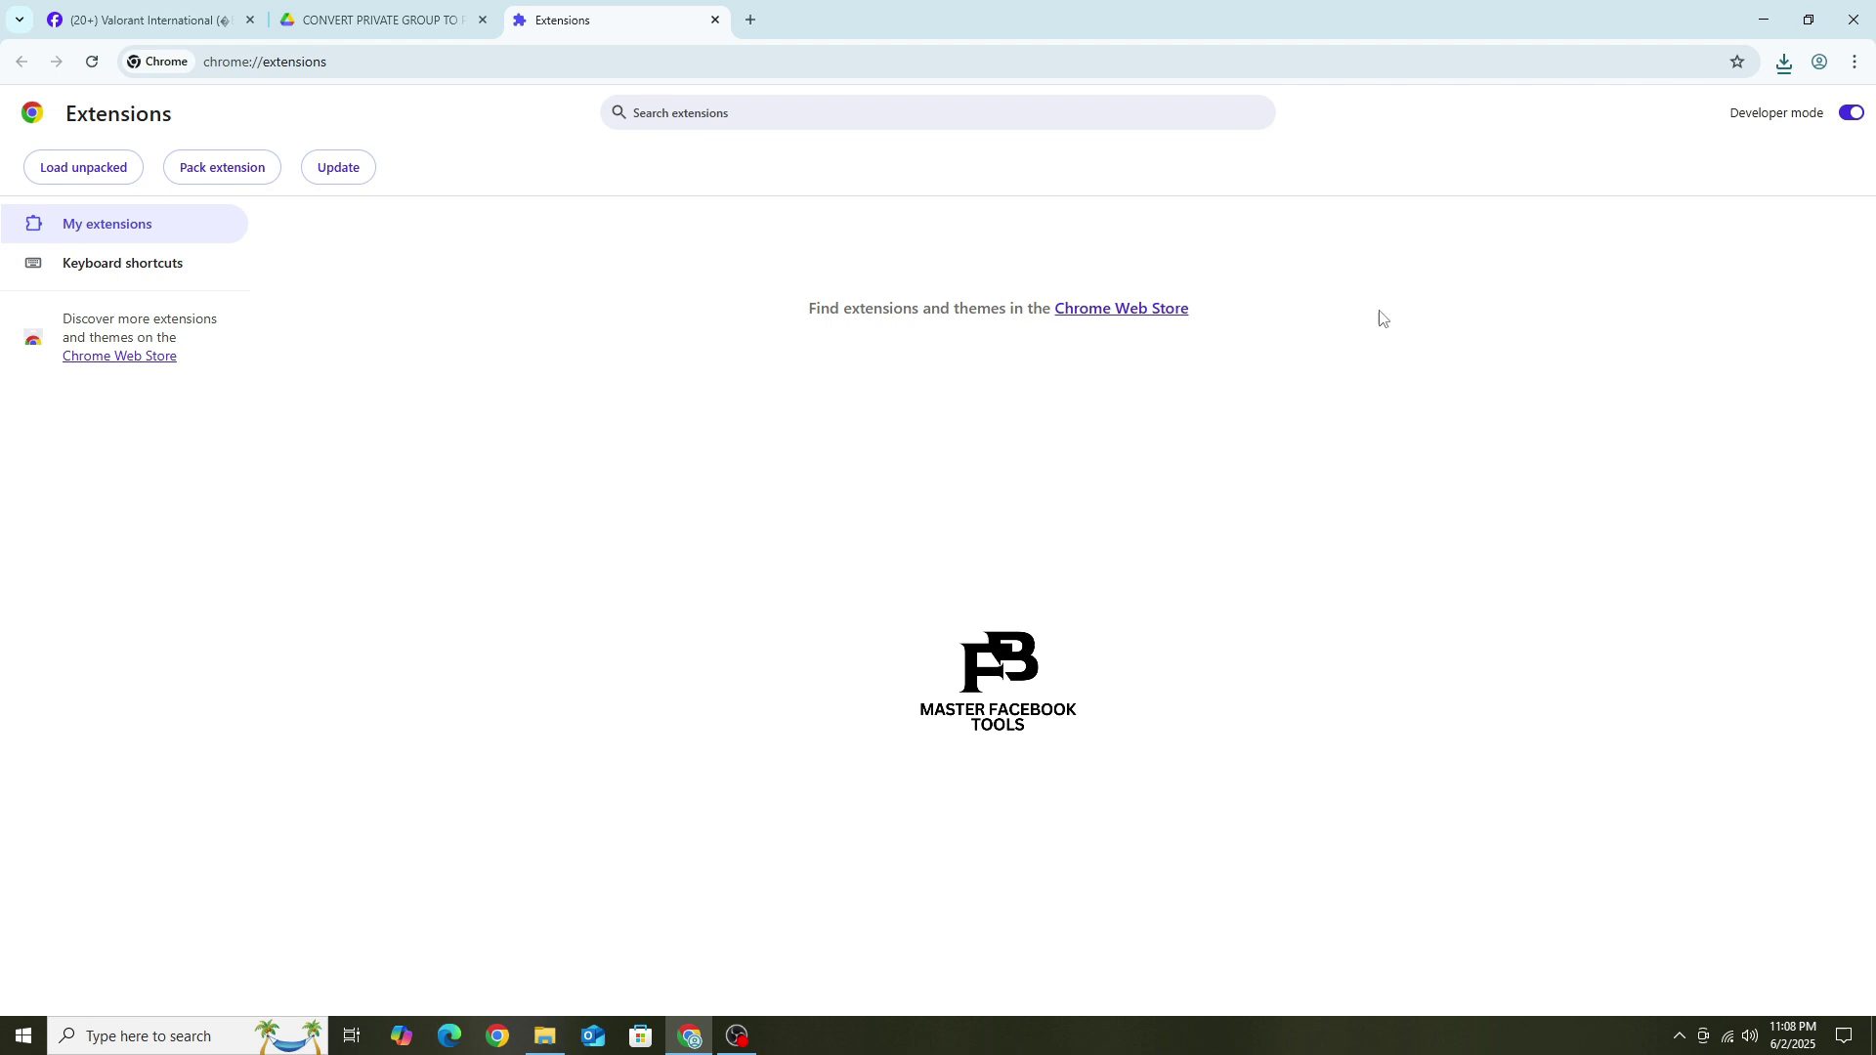
{"action": "left_click", "coordinate": [548, 1039]}
Install the extension by dropping the CONVERT PRIVATE GROUP TO PUBLIC folder onto the extensions page
{"action": "left_click_drag", "start_coordinate": [865, 235], "coordinate": [659, 235]}
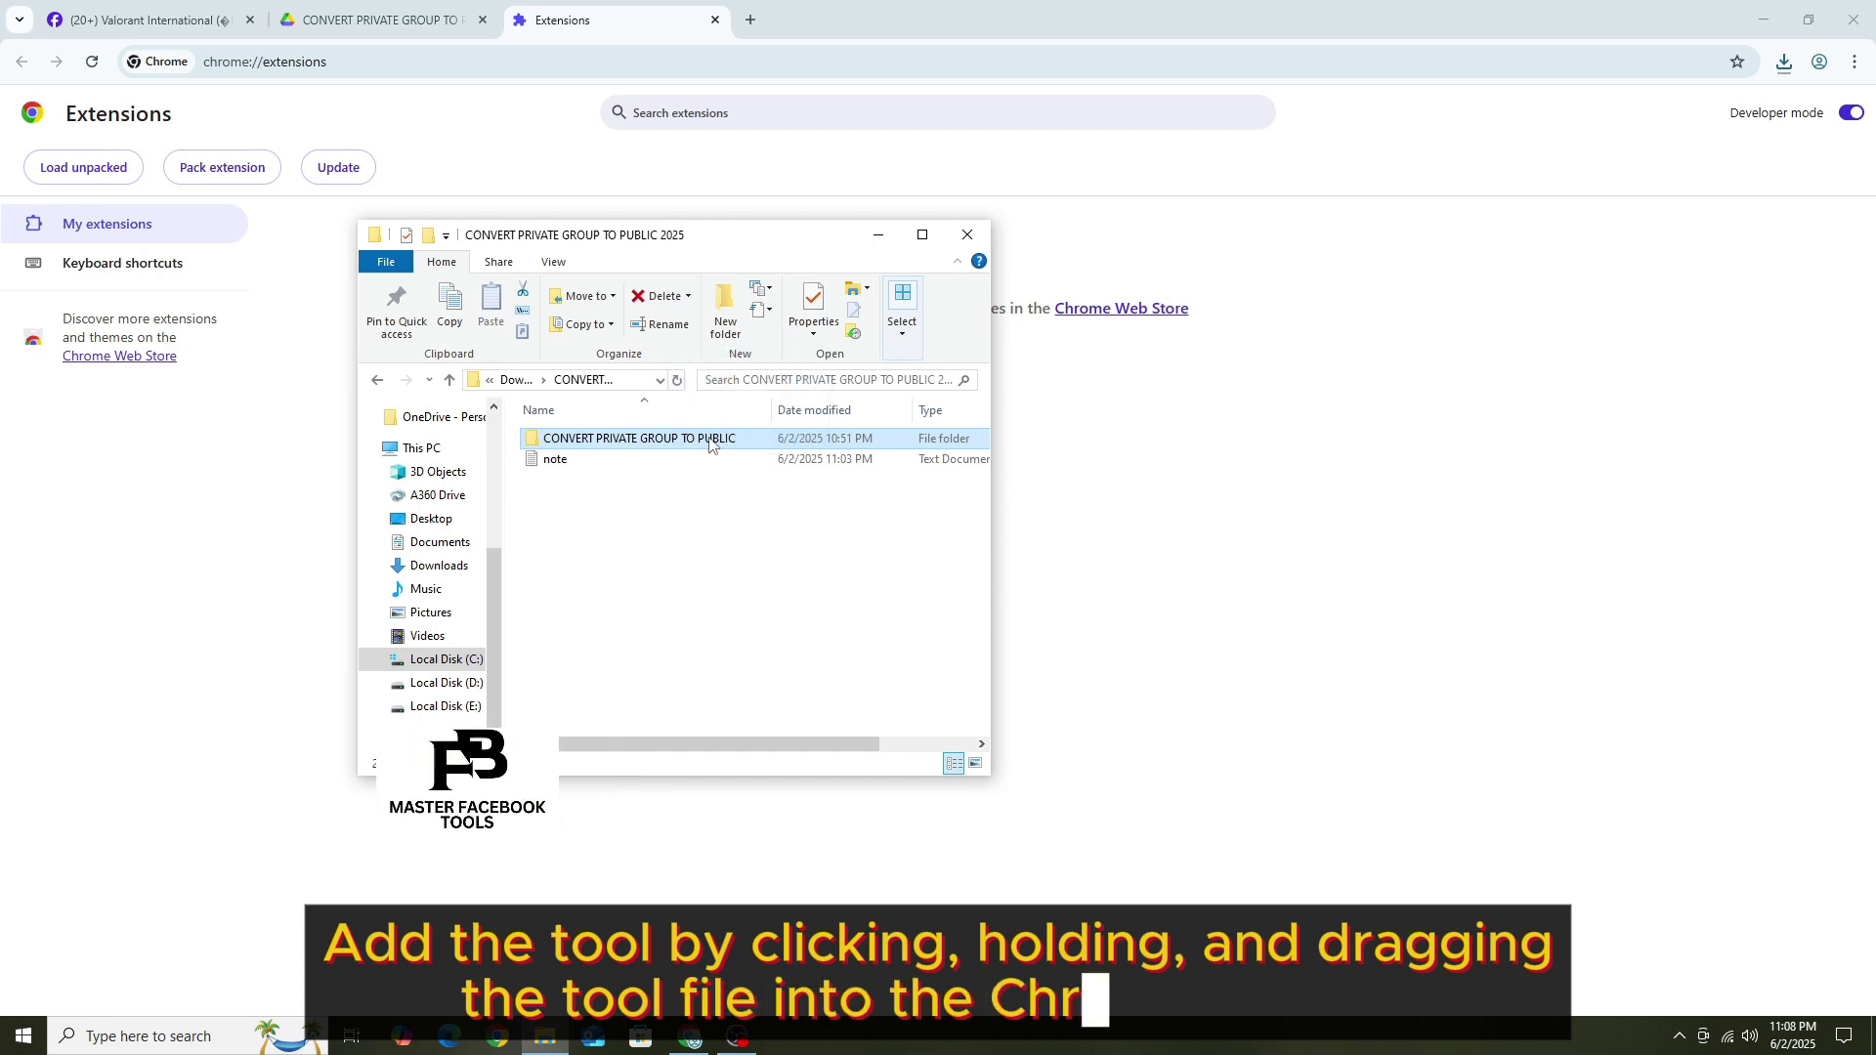
{"action": "left_click_drag", "start_coordinate": [712, 445], "coordinate": [1050, 686]}
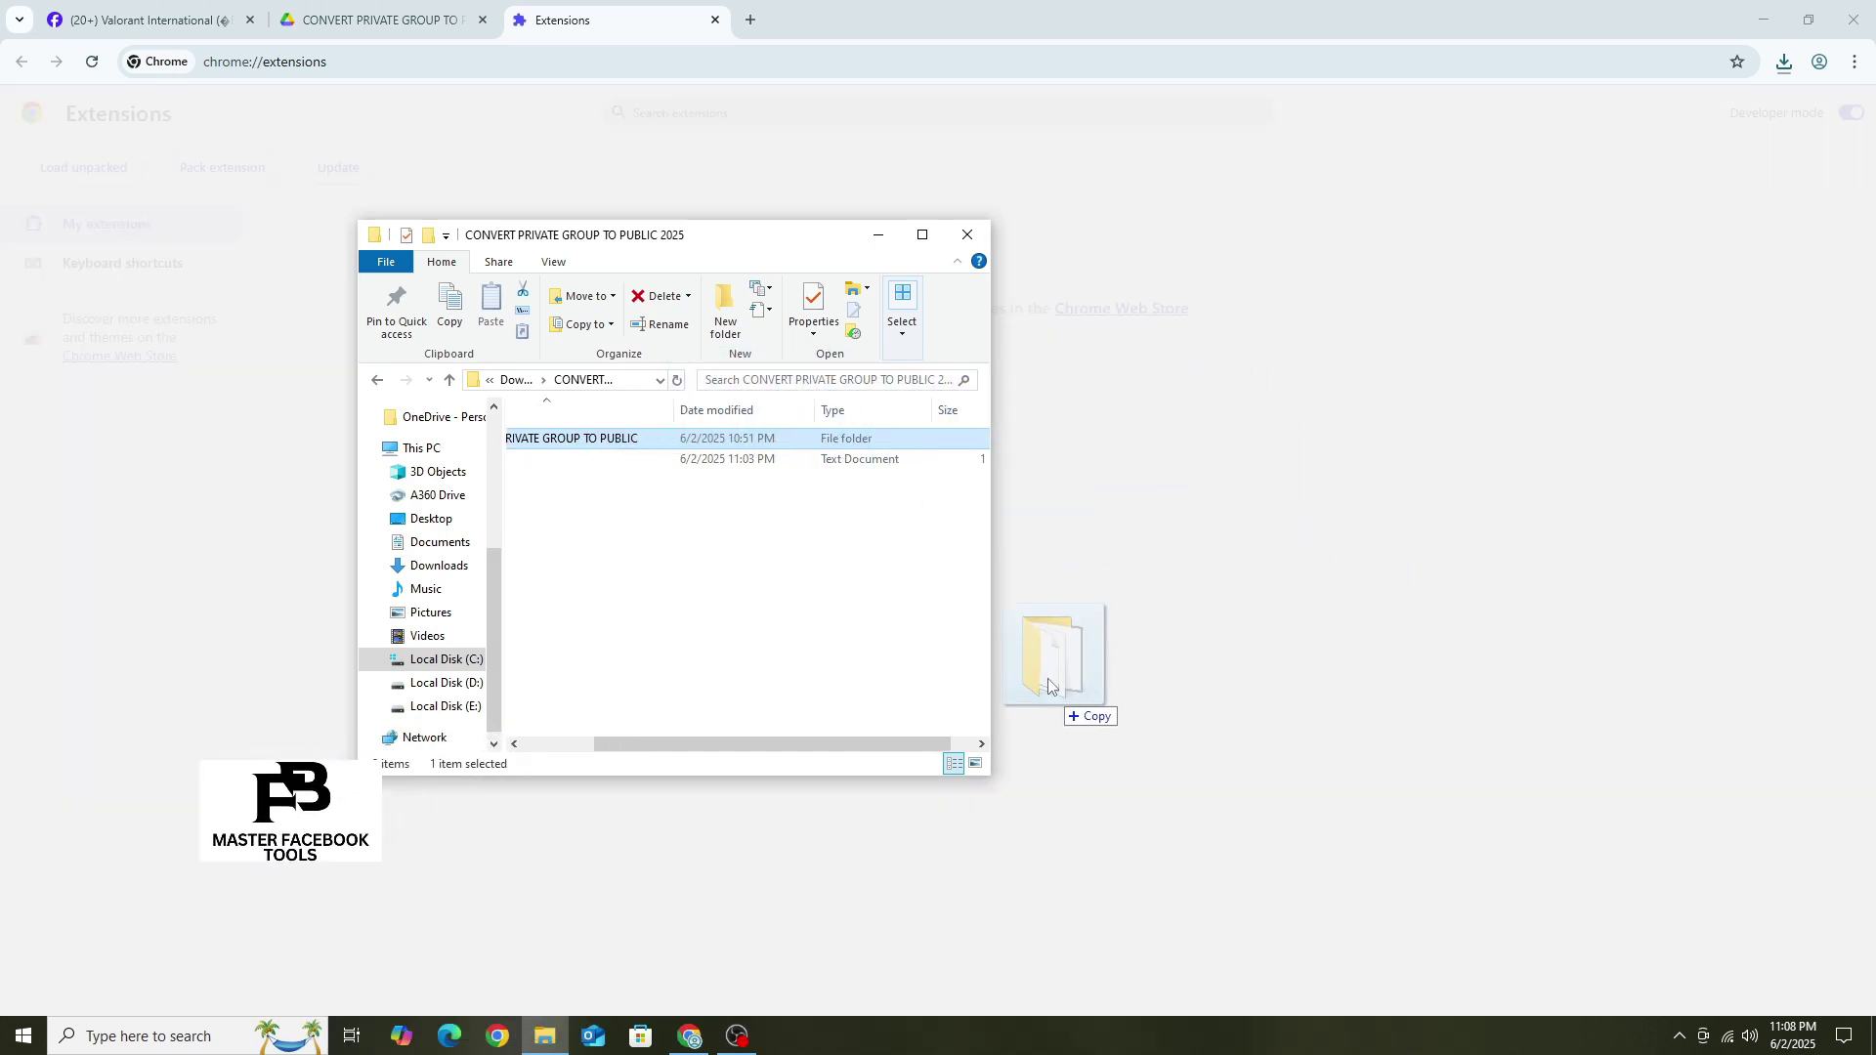
{"action": "left_click_drag", "start_coordinate": [1050, 686], "coordinate": [1216, 550]}
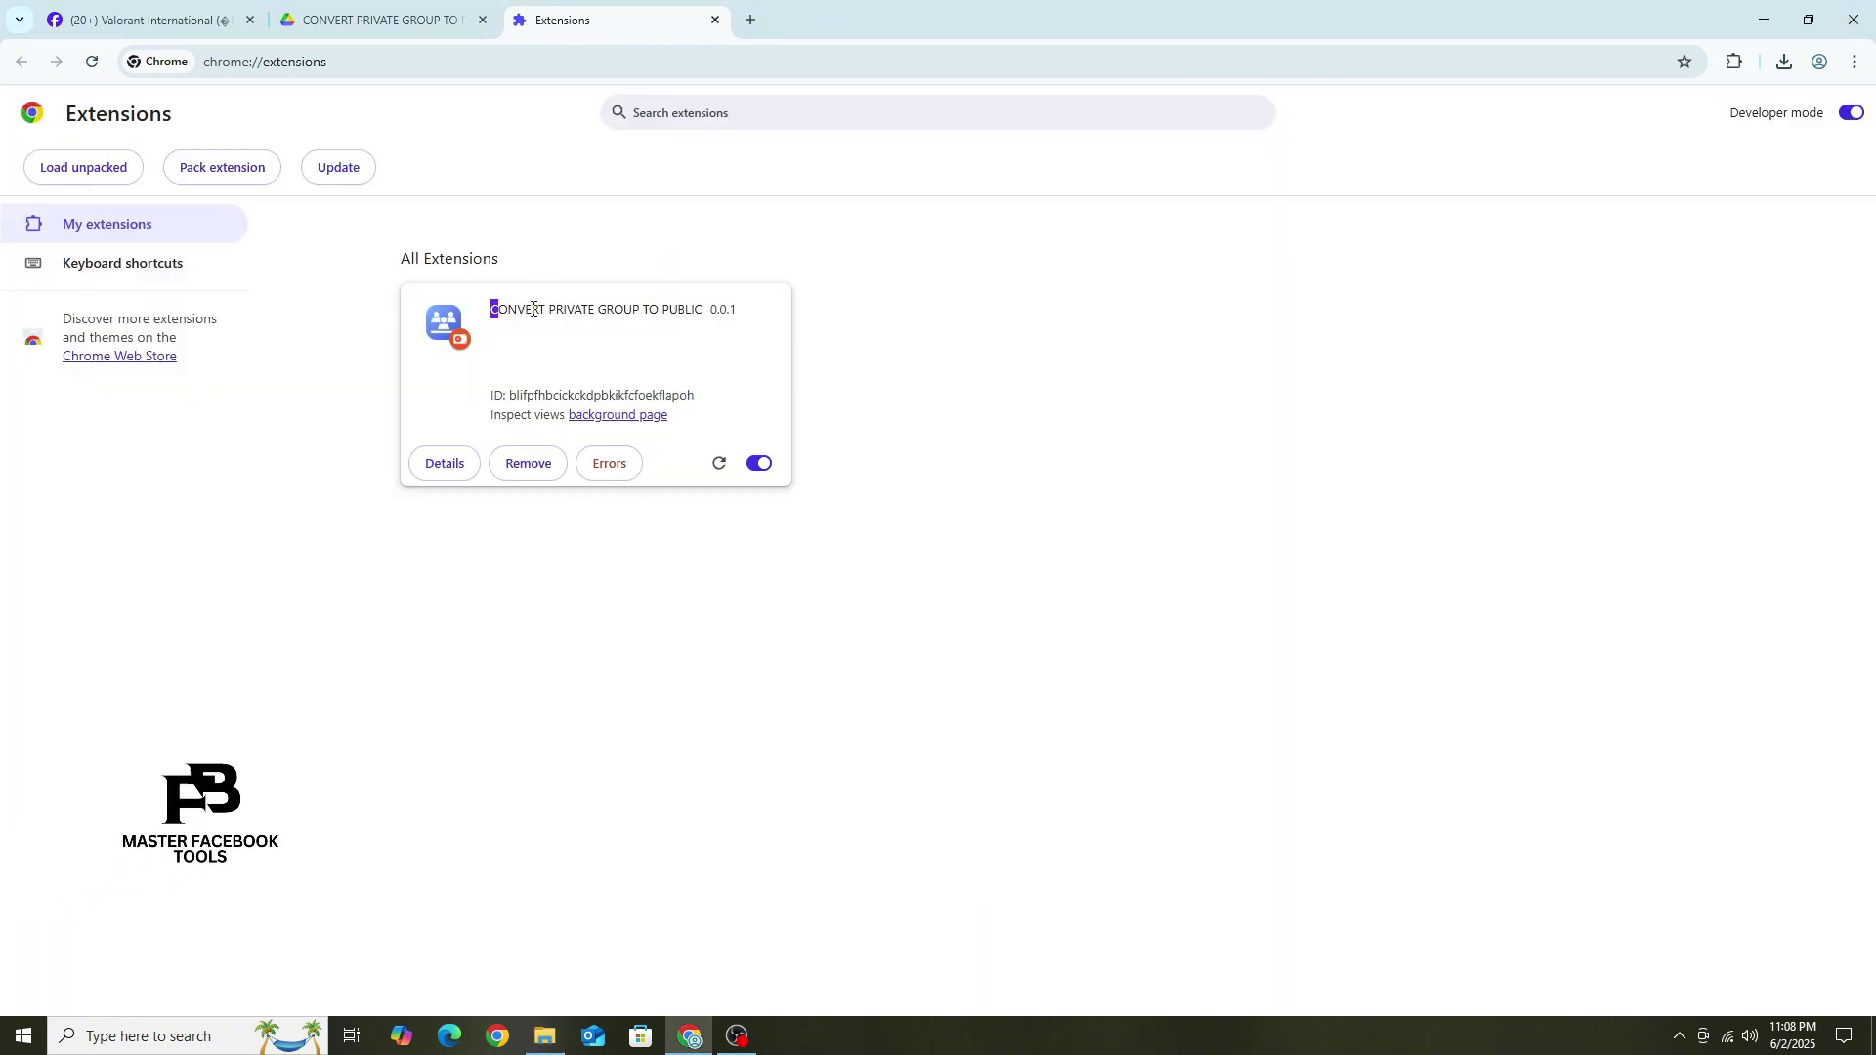
Launch CONVERT PRIVATE GROUP TO PUBLIC from the Extensions menu to show its UID GROUP form
{"action": "left_click", "coordinate": [818, 318]}
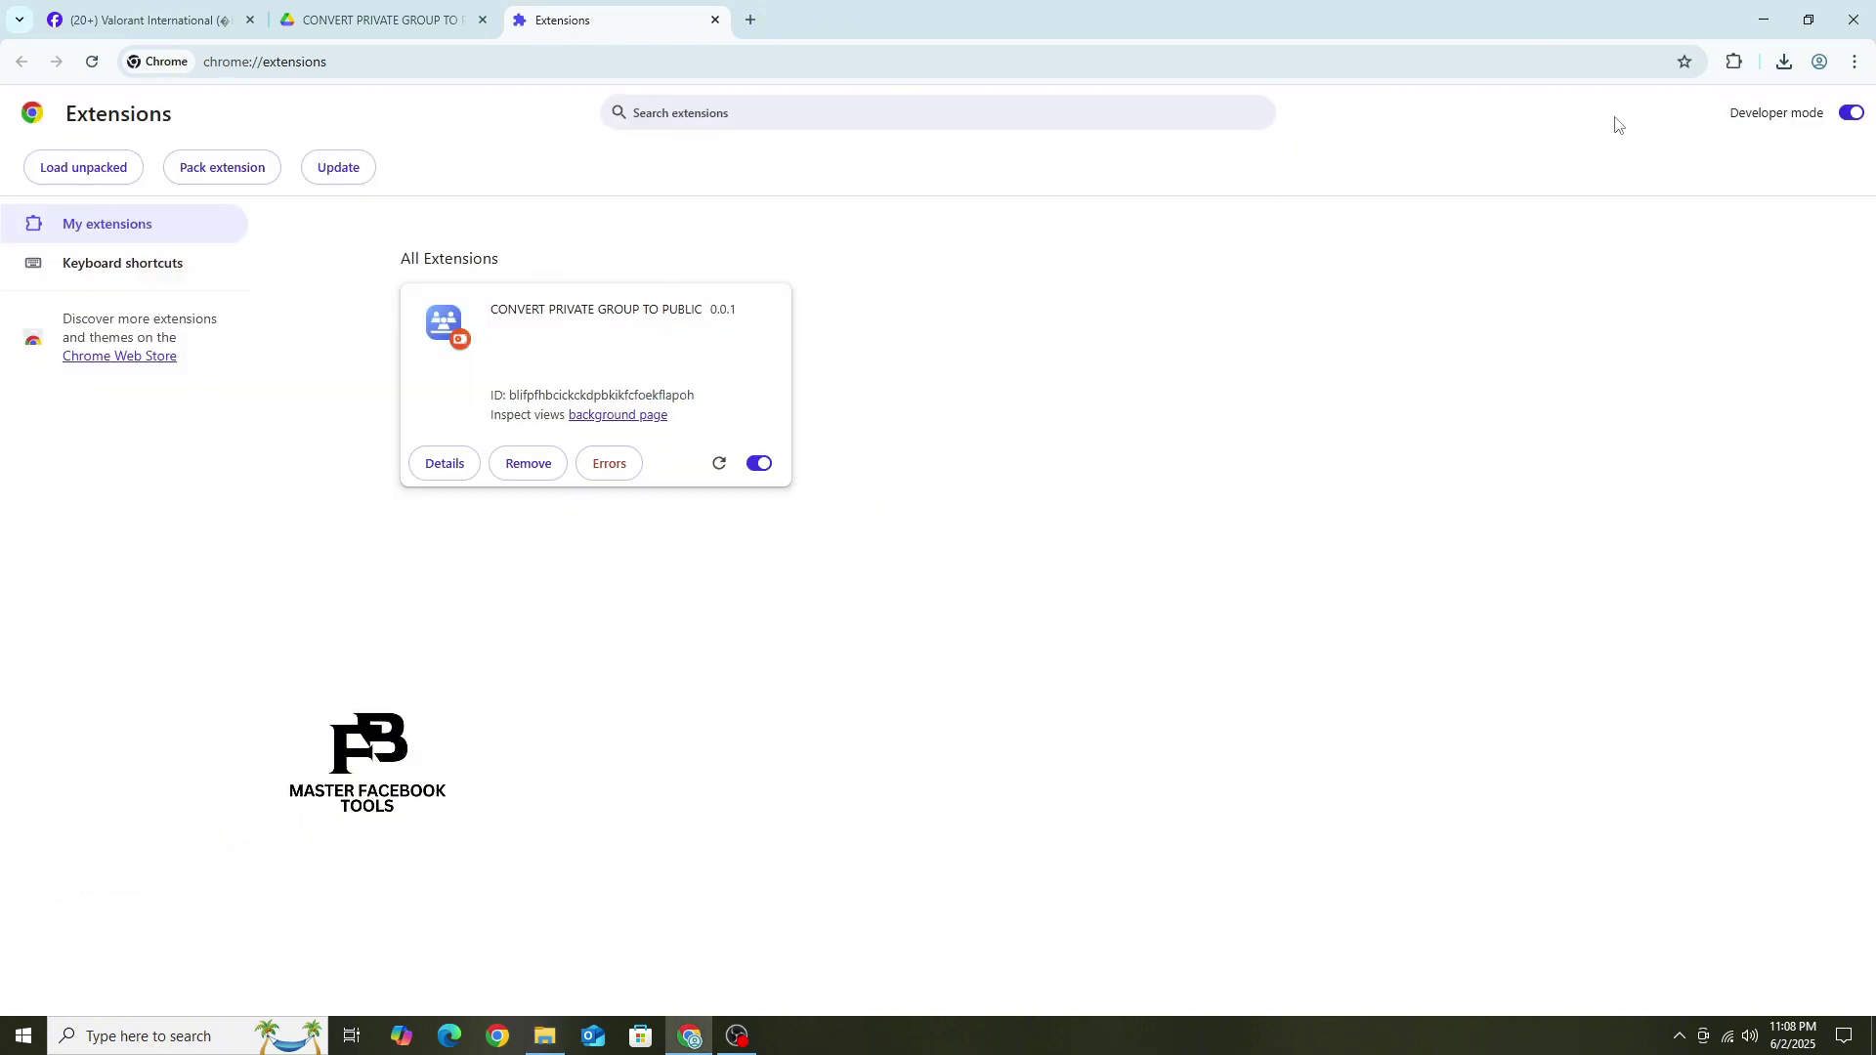
{"action": "left_click", "coordinate": [1734, 61]}
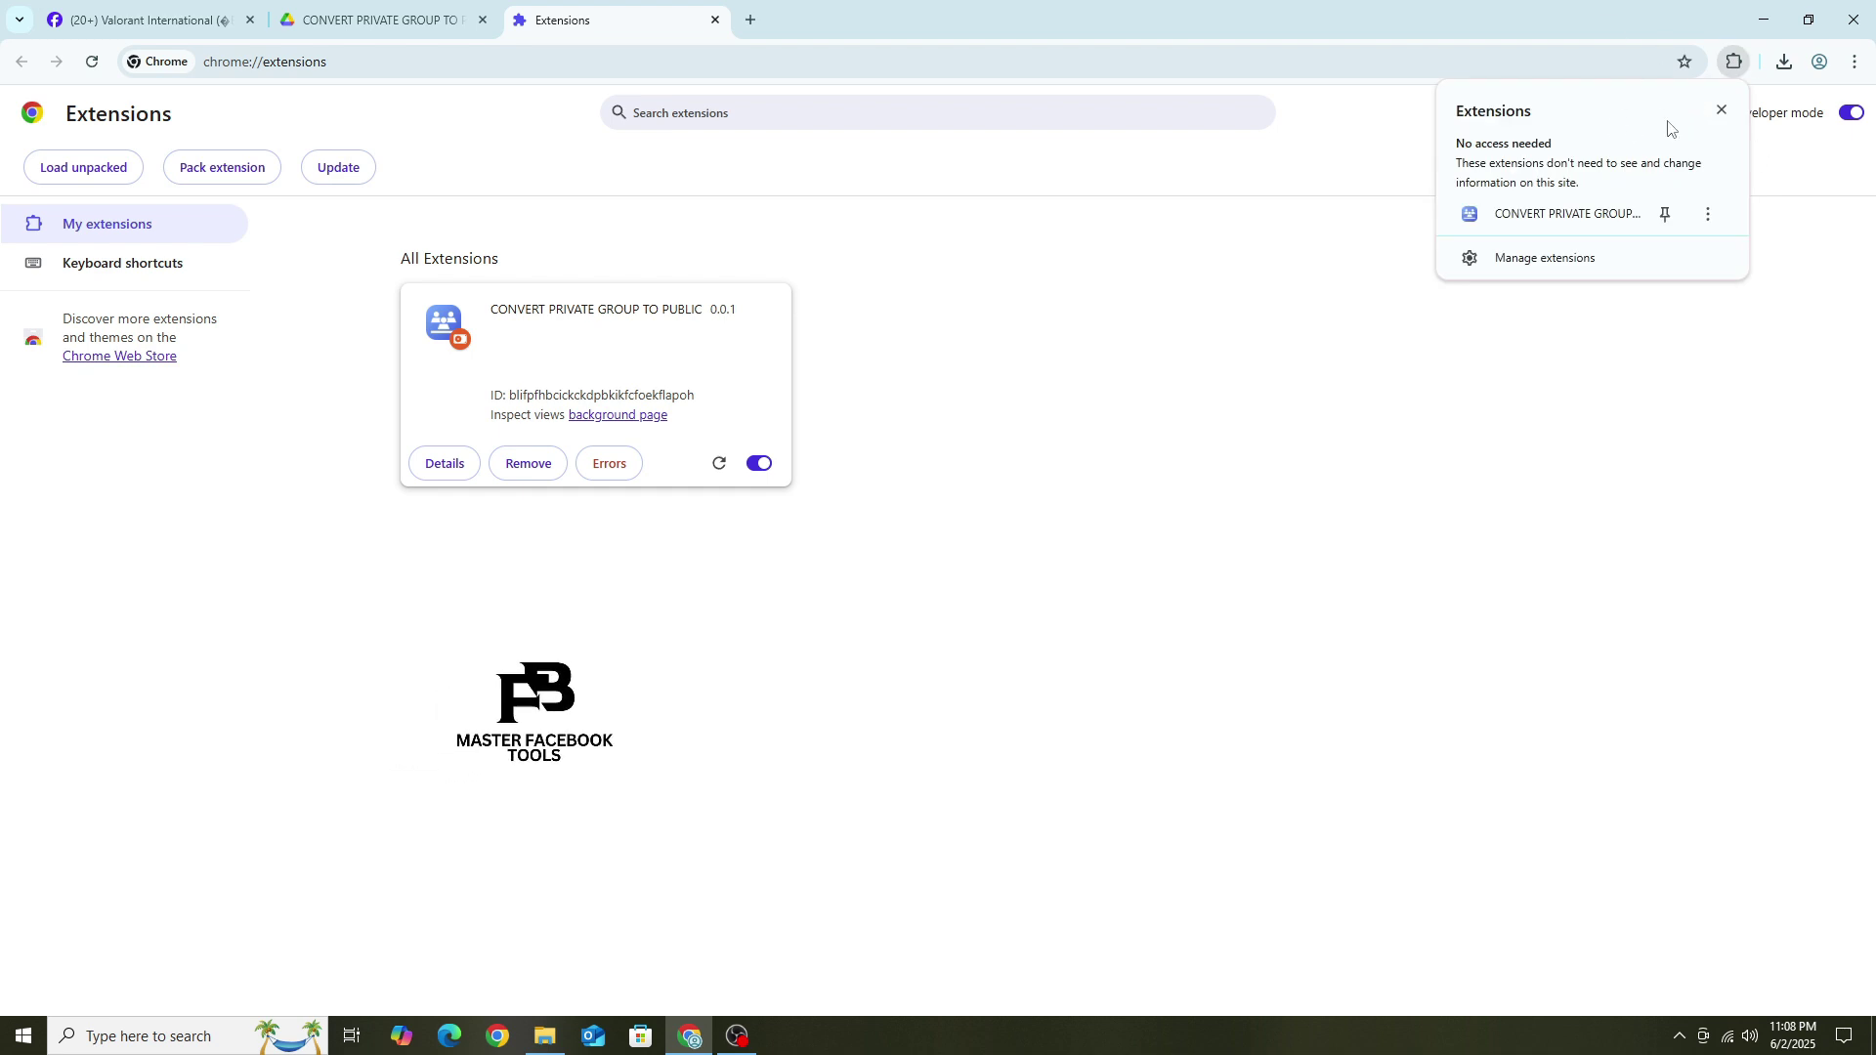
{"action": "left_click", "coordinate": [1553, 214]}
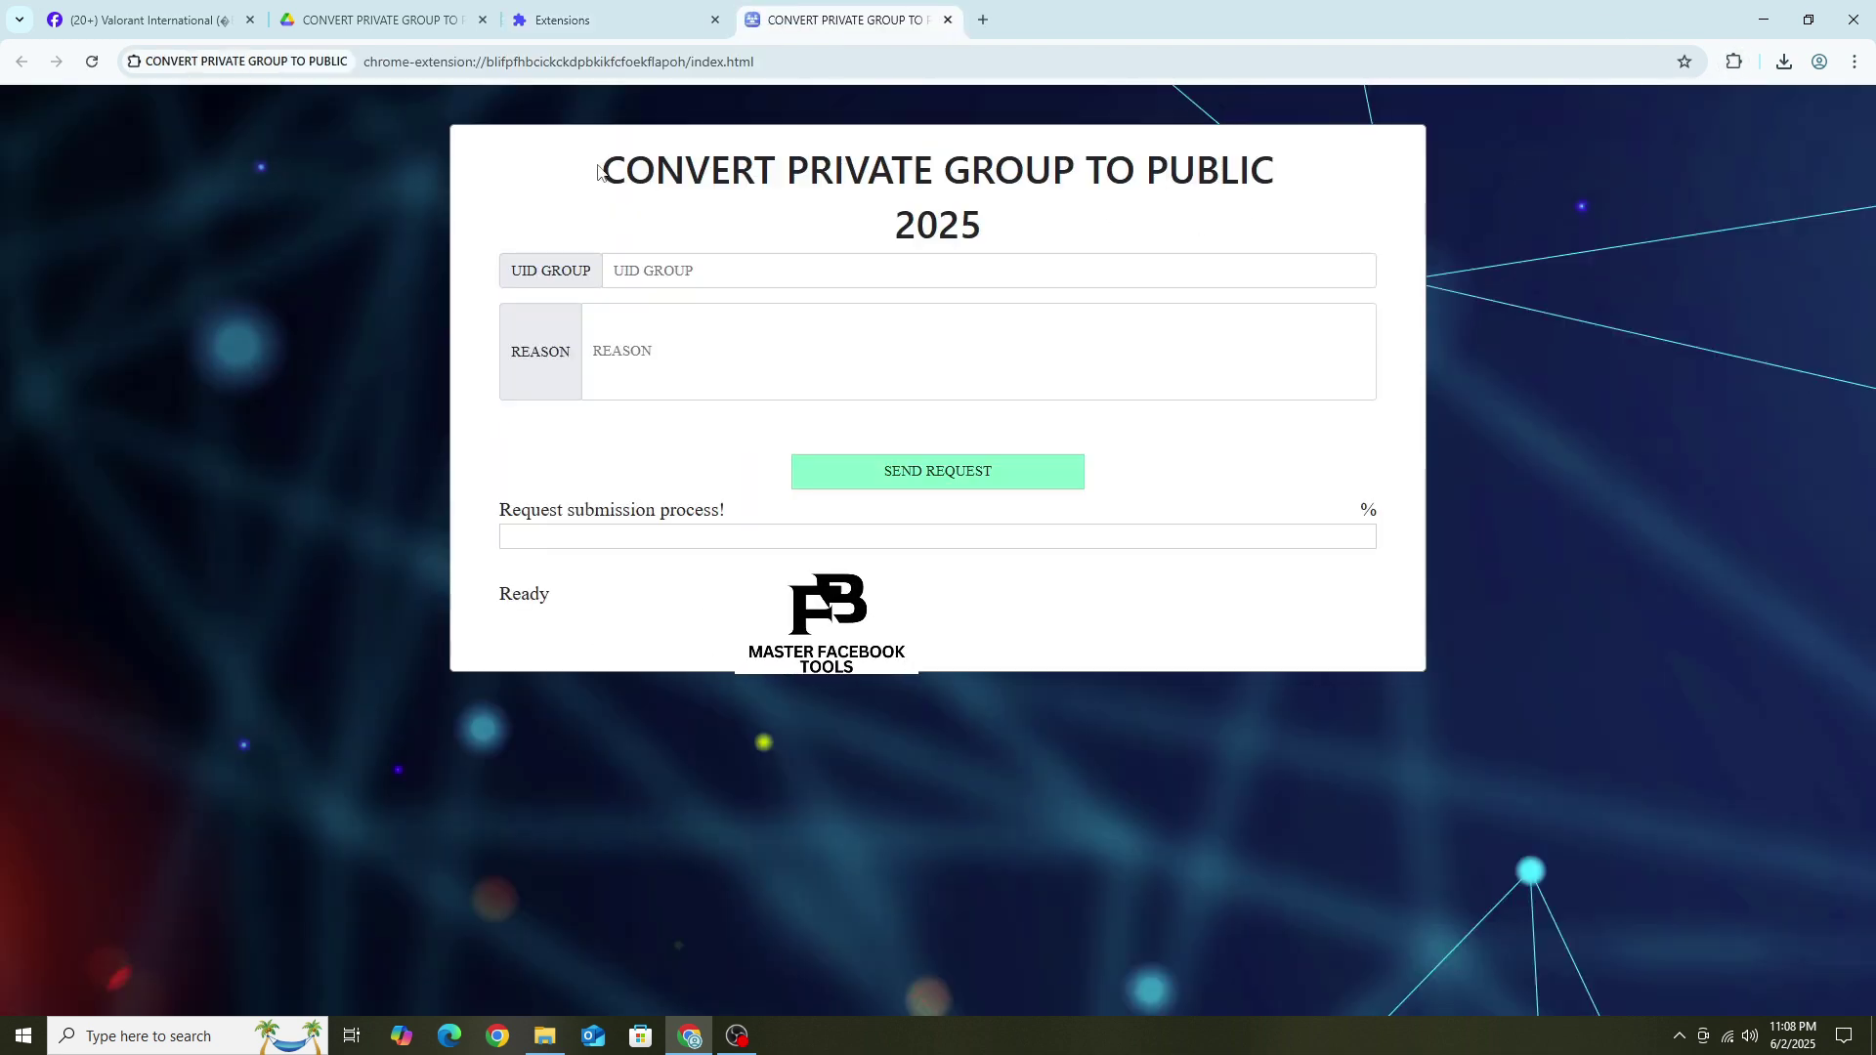
{"action": "left_click_drag", "start_coordinate": [598, 174], "coordinate": [981, 261]}
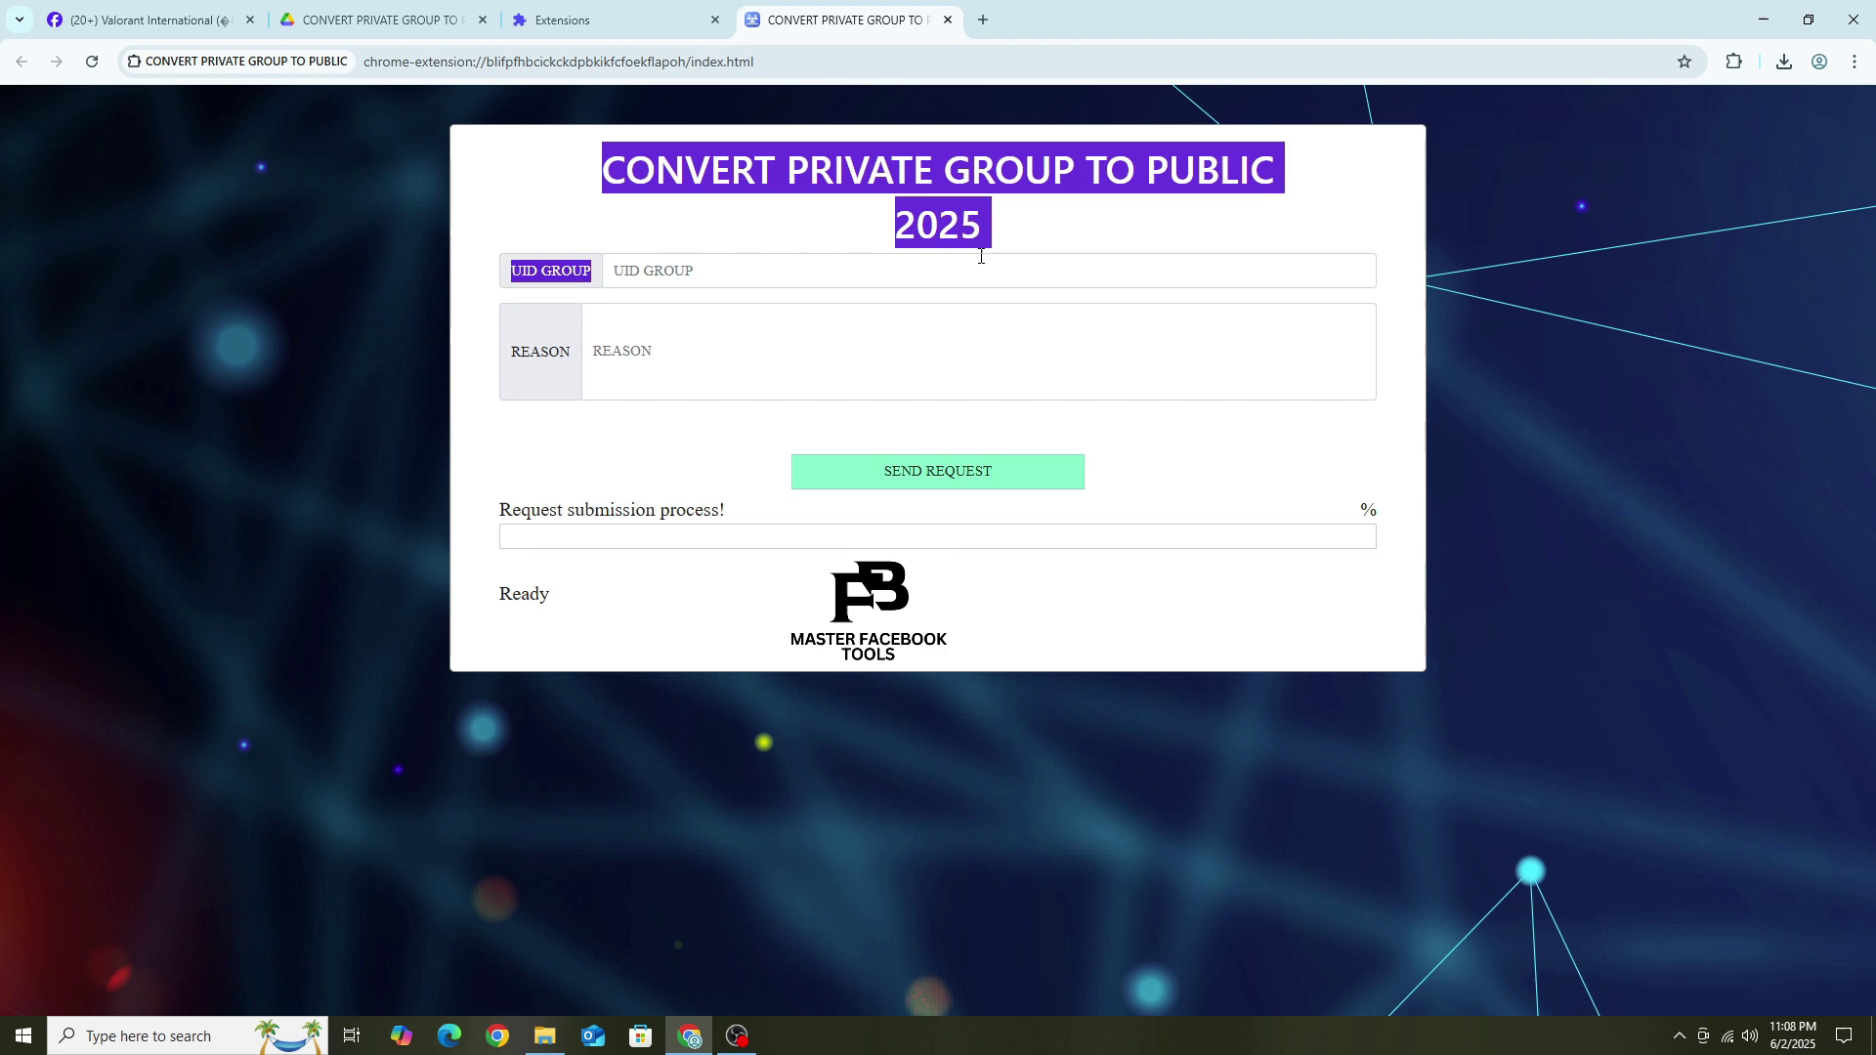
Close the request form tab and remove the CONVERT PRIVATE GROUP TO PUBLIC extension
{"action": "left_click", "coordinate": [945, 21]}
{"action": "left_click", "coordinate": [528, 464]}
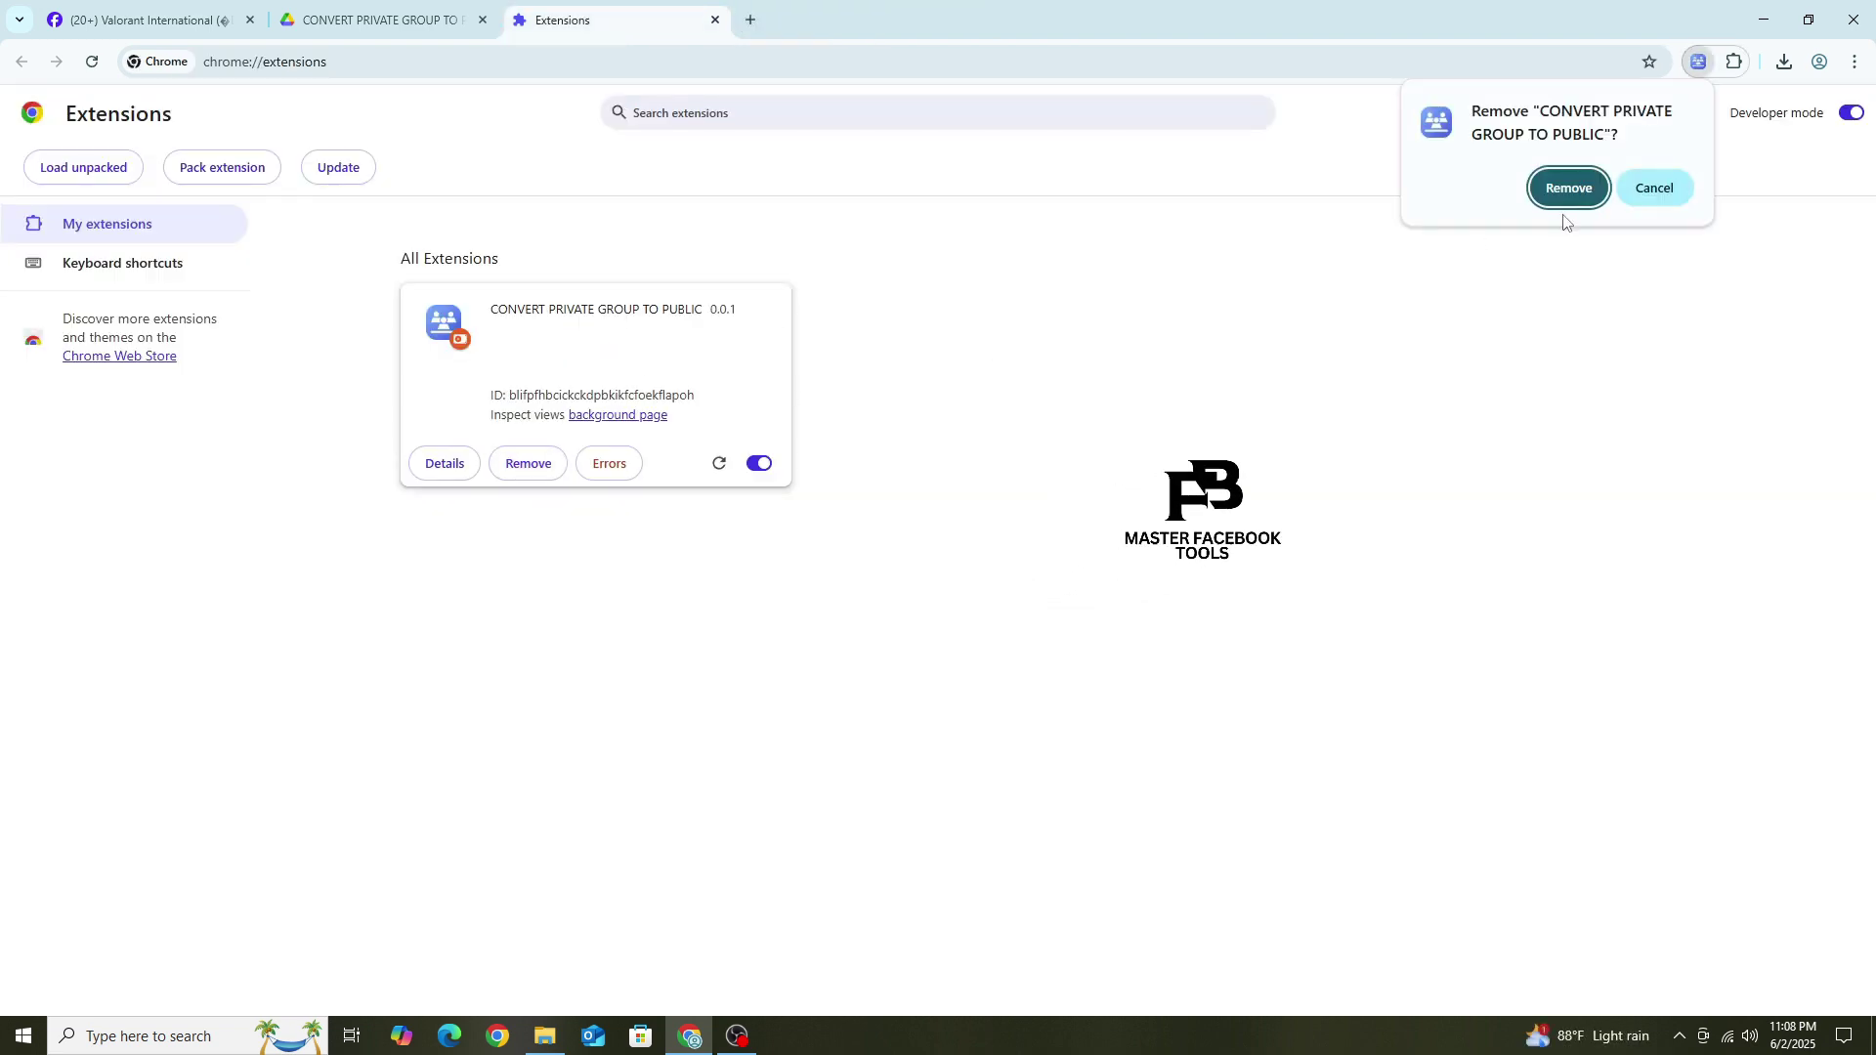
{"action": "left_click", "coordinate": [1563, 187]}
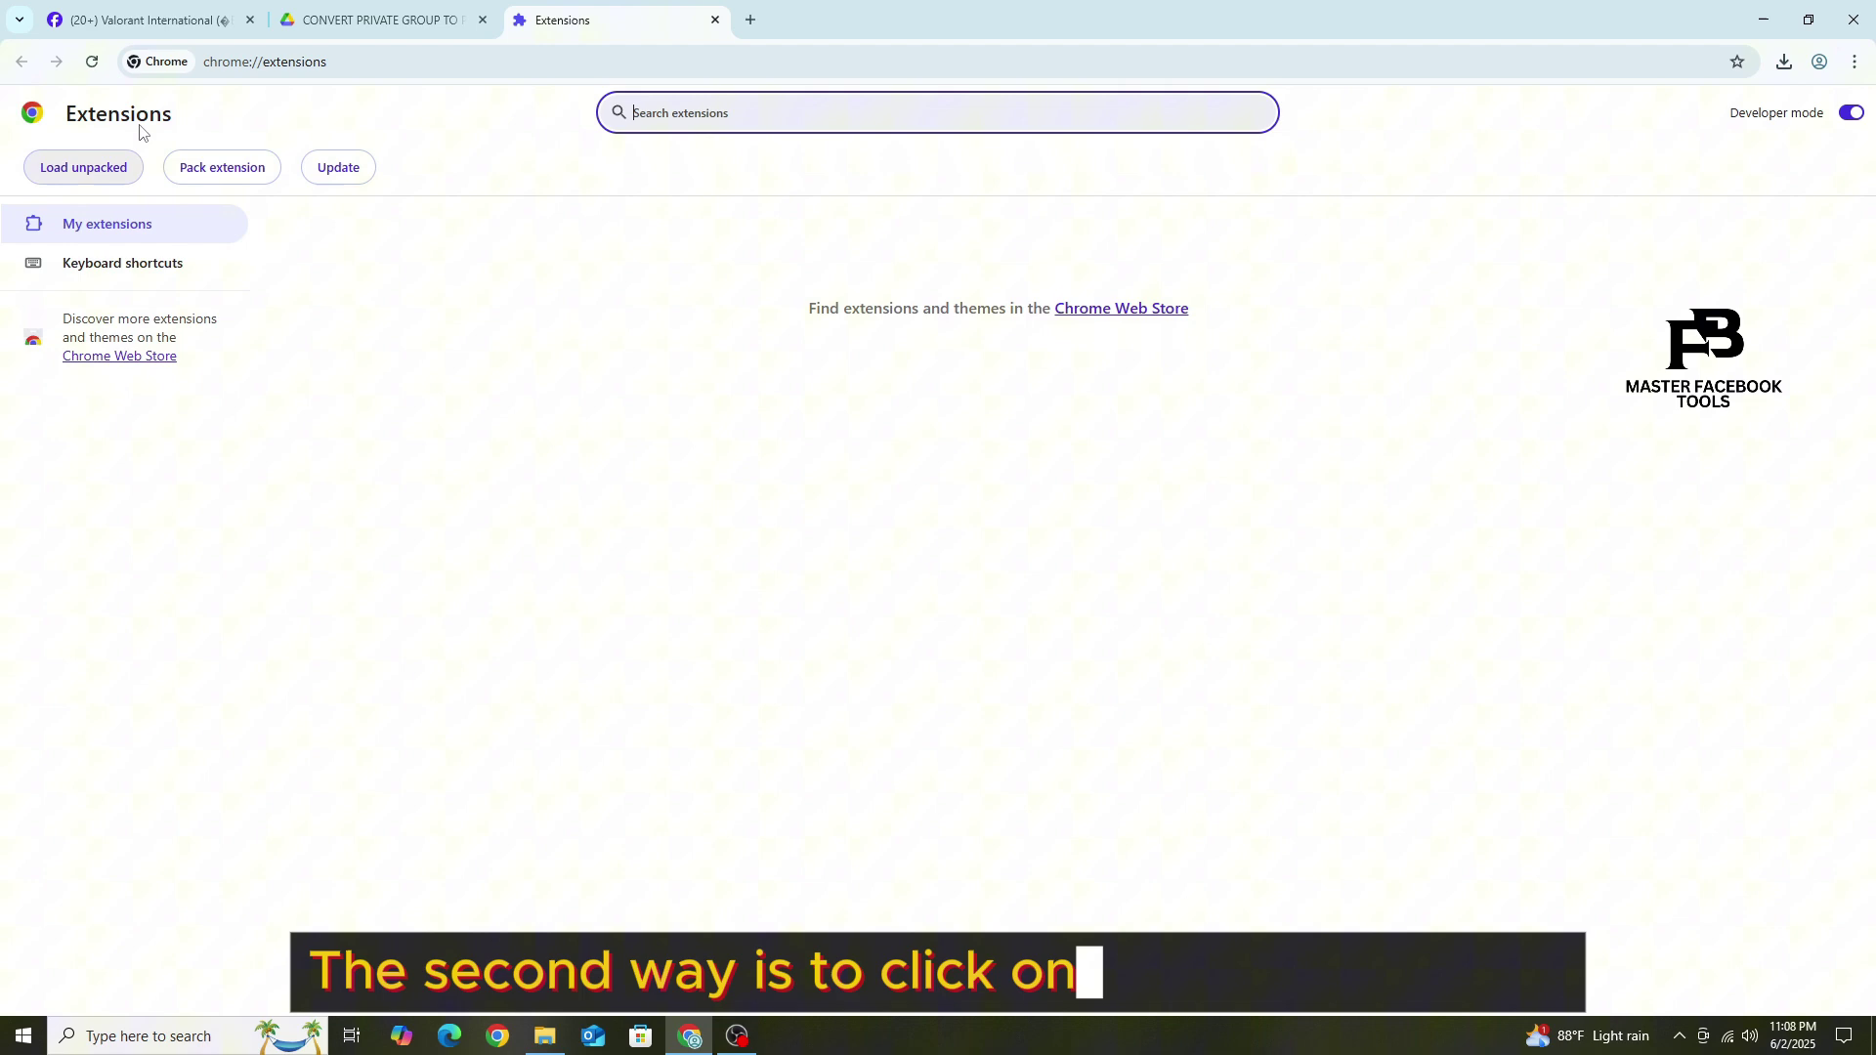
Load unpacked from Downloads > CONVERT PRIVATE GROUP TO PUBLIC 2025 > CONVERT PRIVATE GROUP TO PUBLIC
{"action": "left_click", "coordinate": [83, 167]}
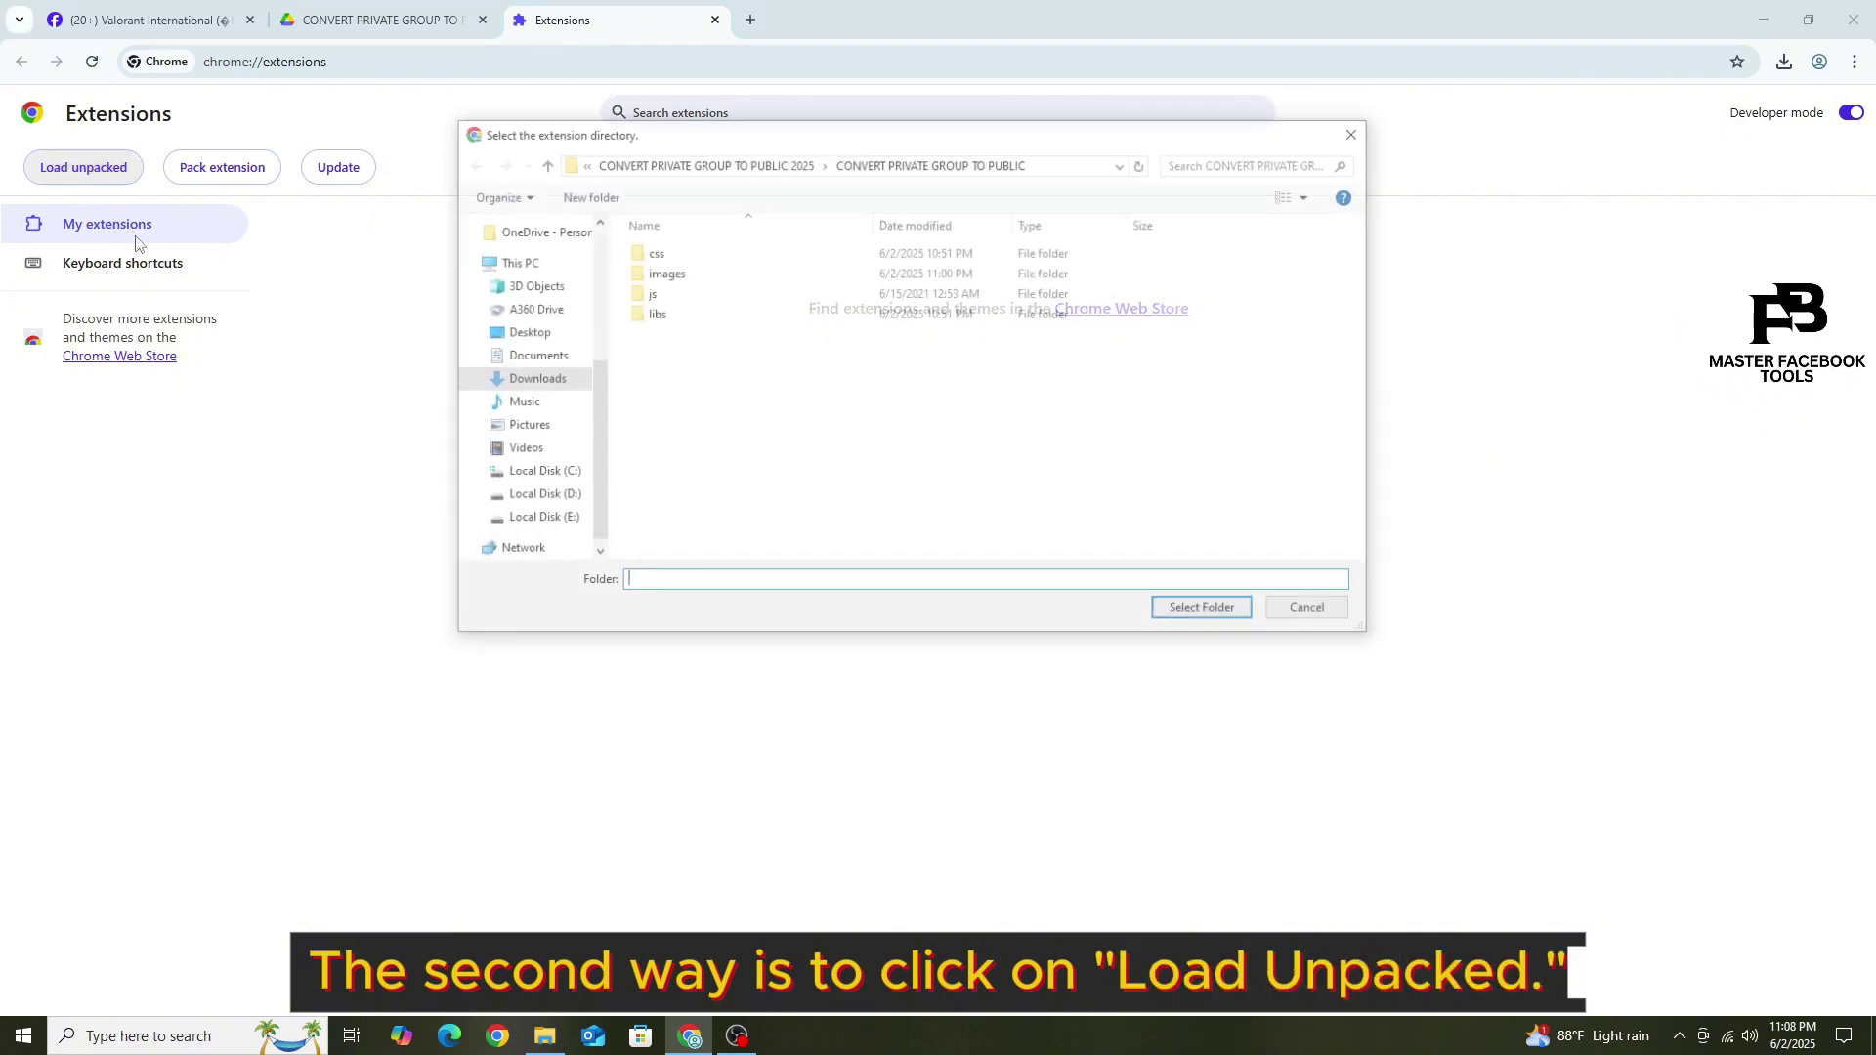
{"action": "left_click", "coordinate": [530, 379]}
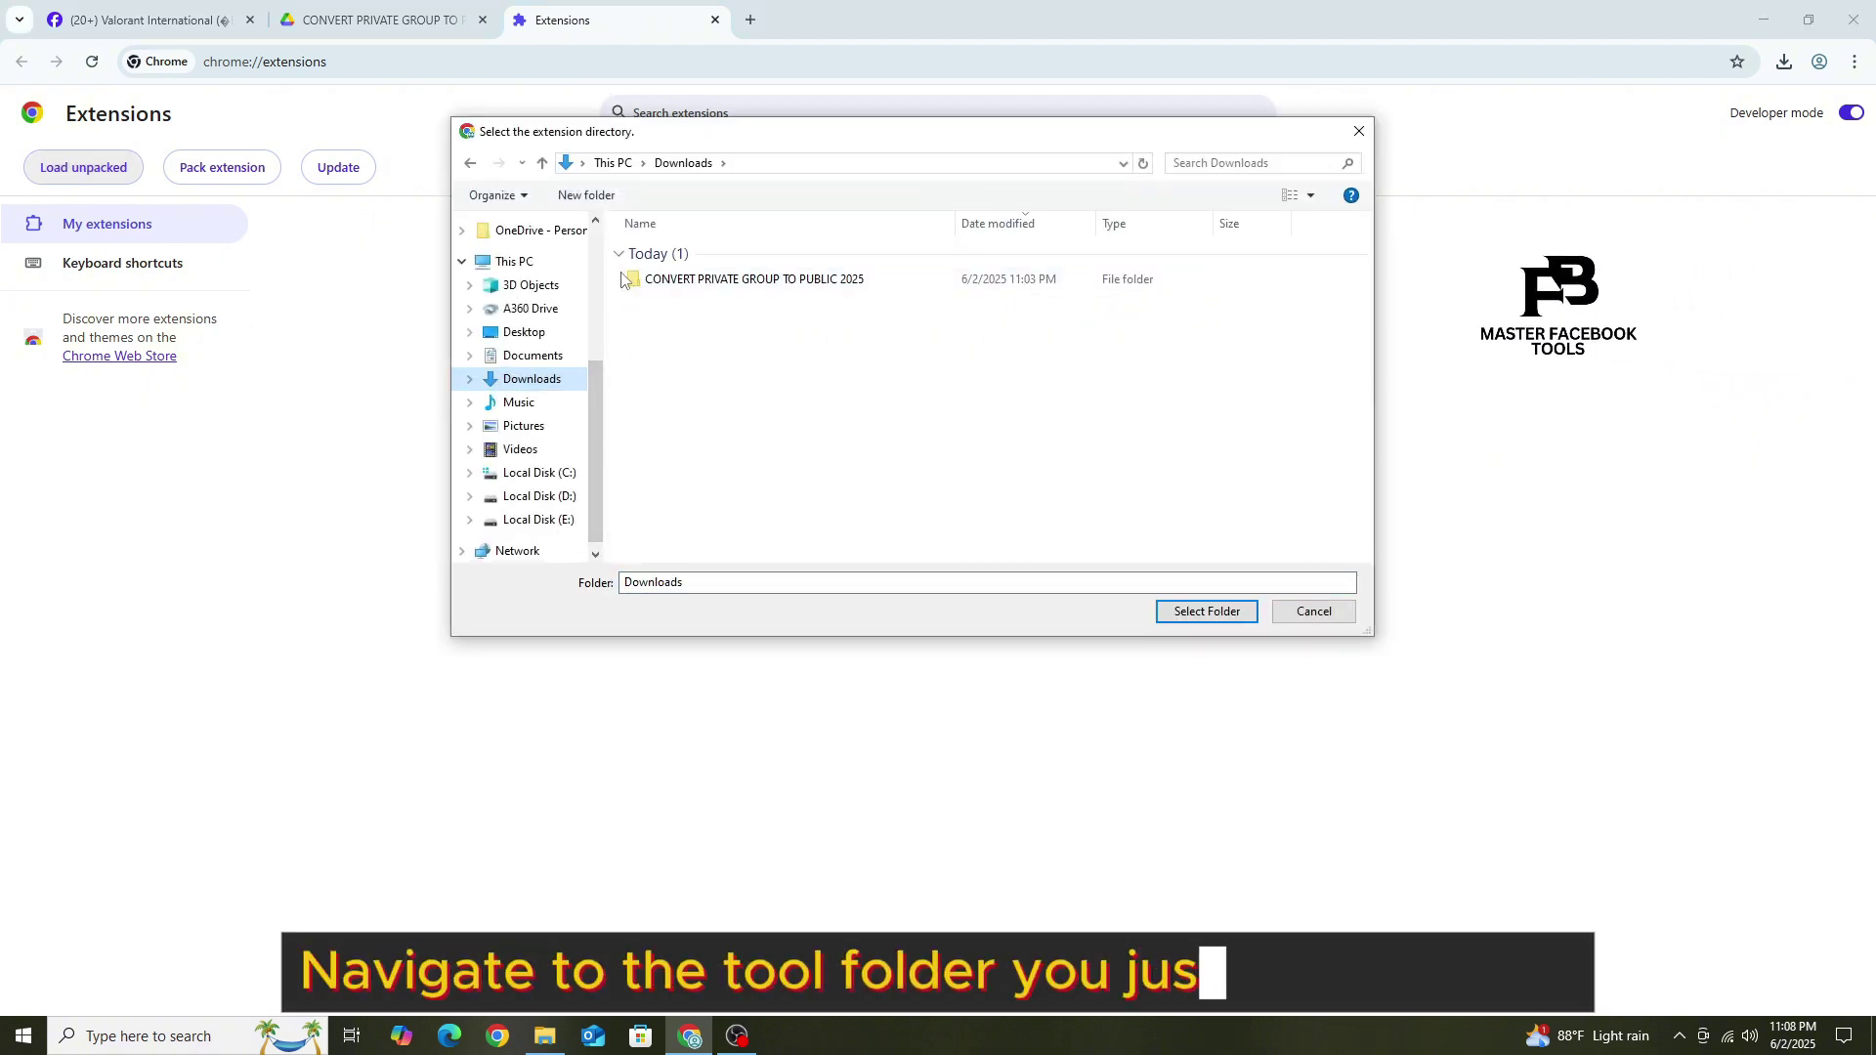
{"action": "double_click", "coordinate": [743, 280]}
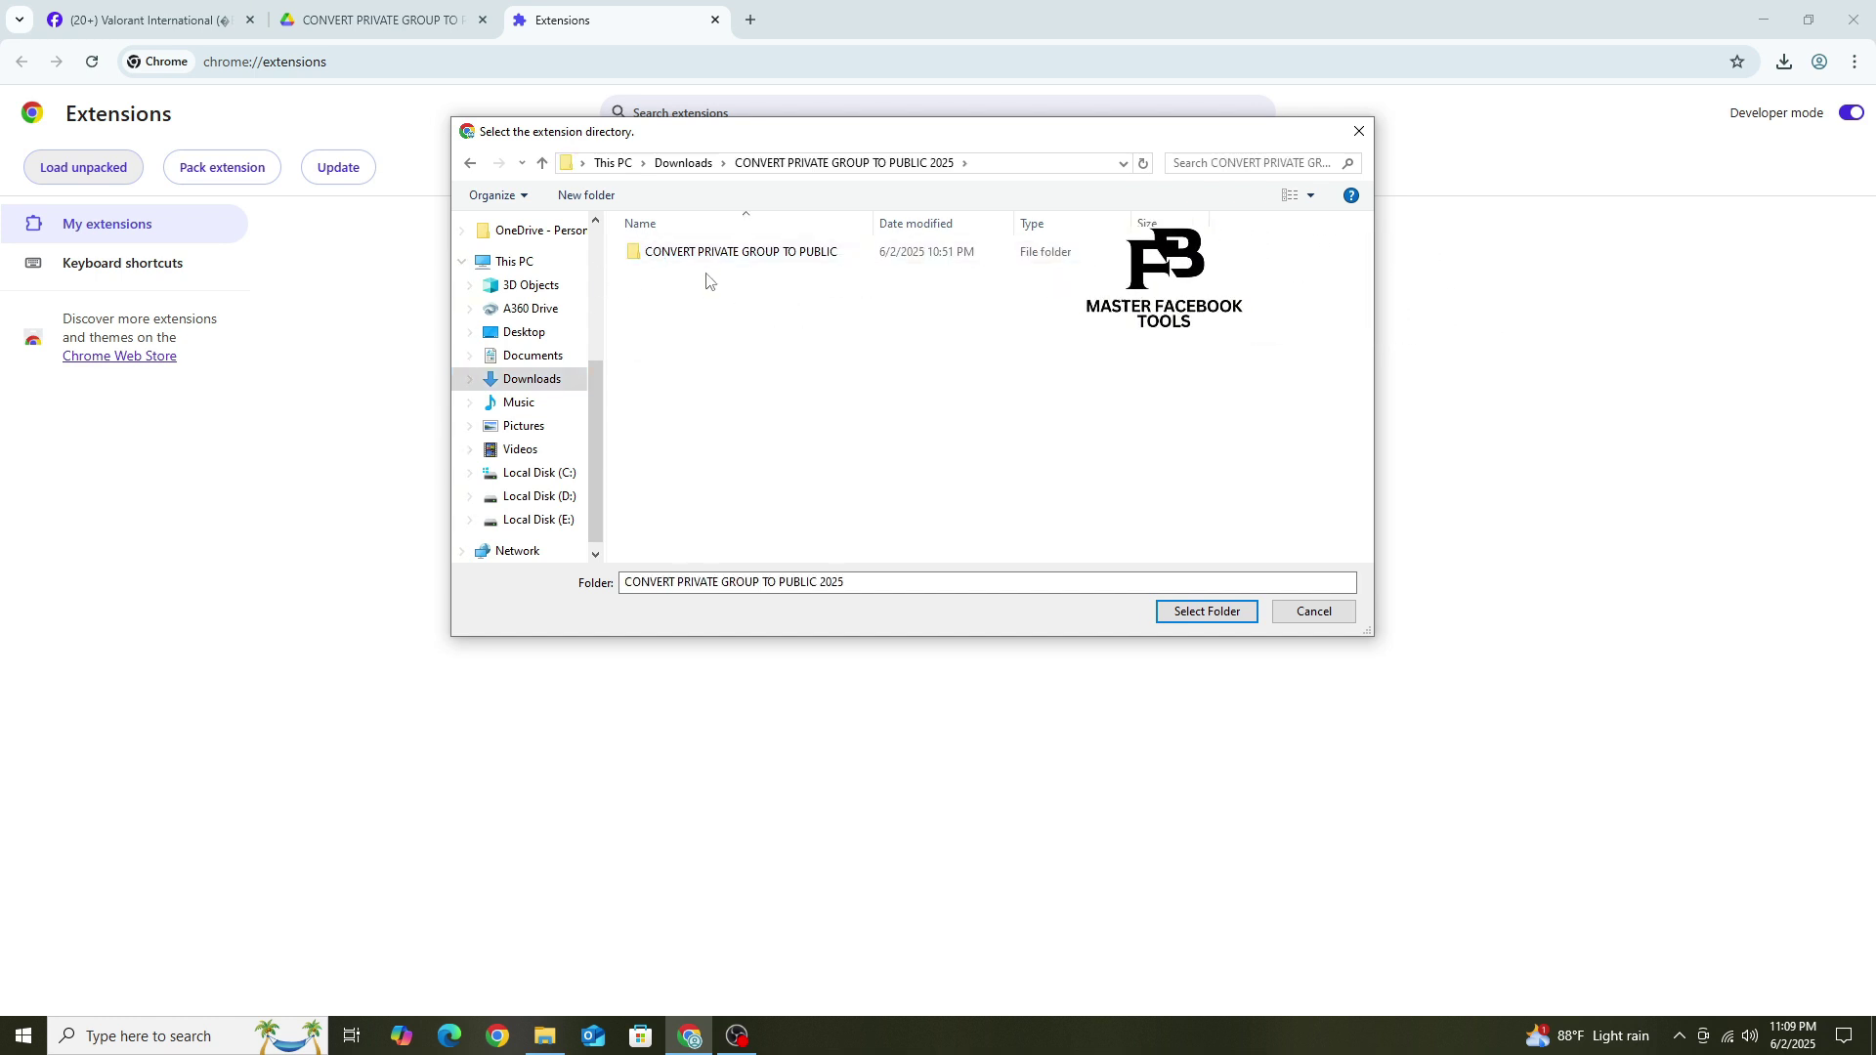
{"action": "double_click", "coordinate": [740, 252]}
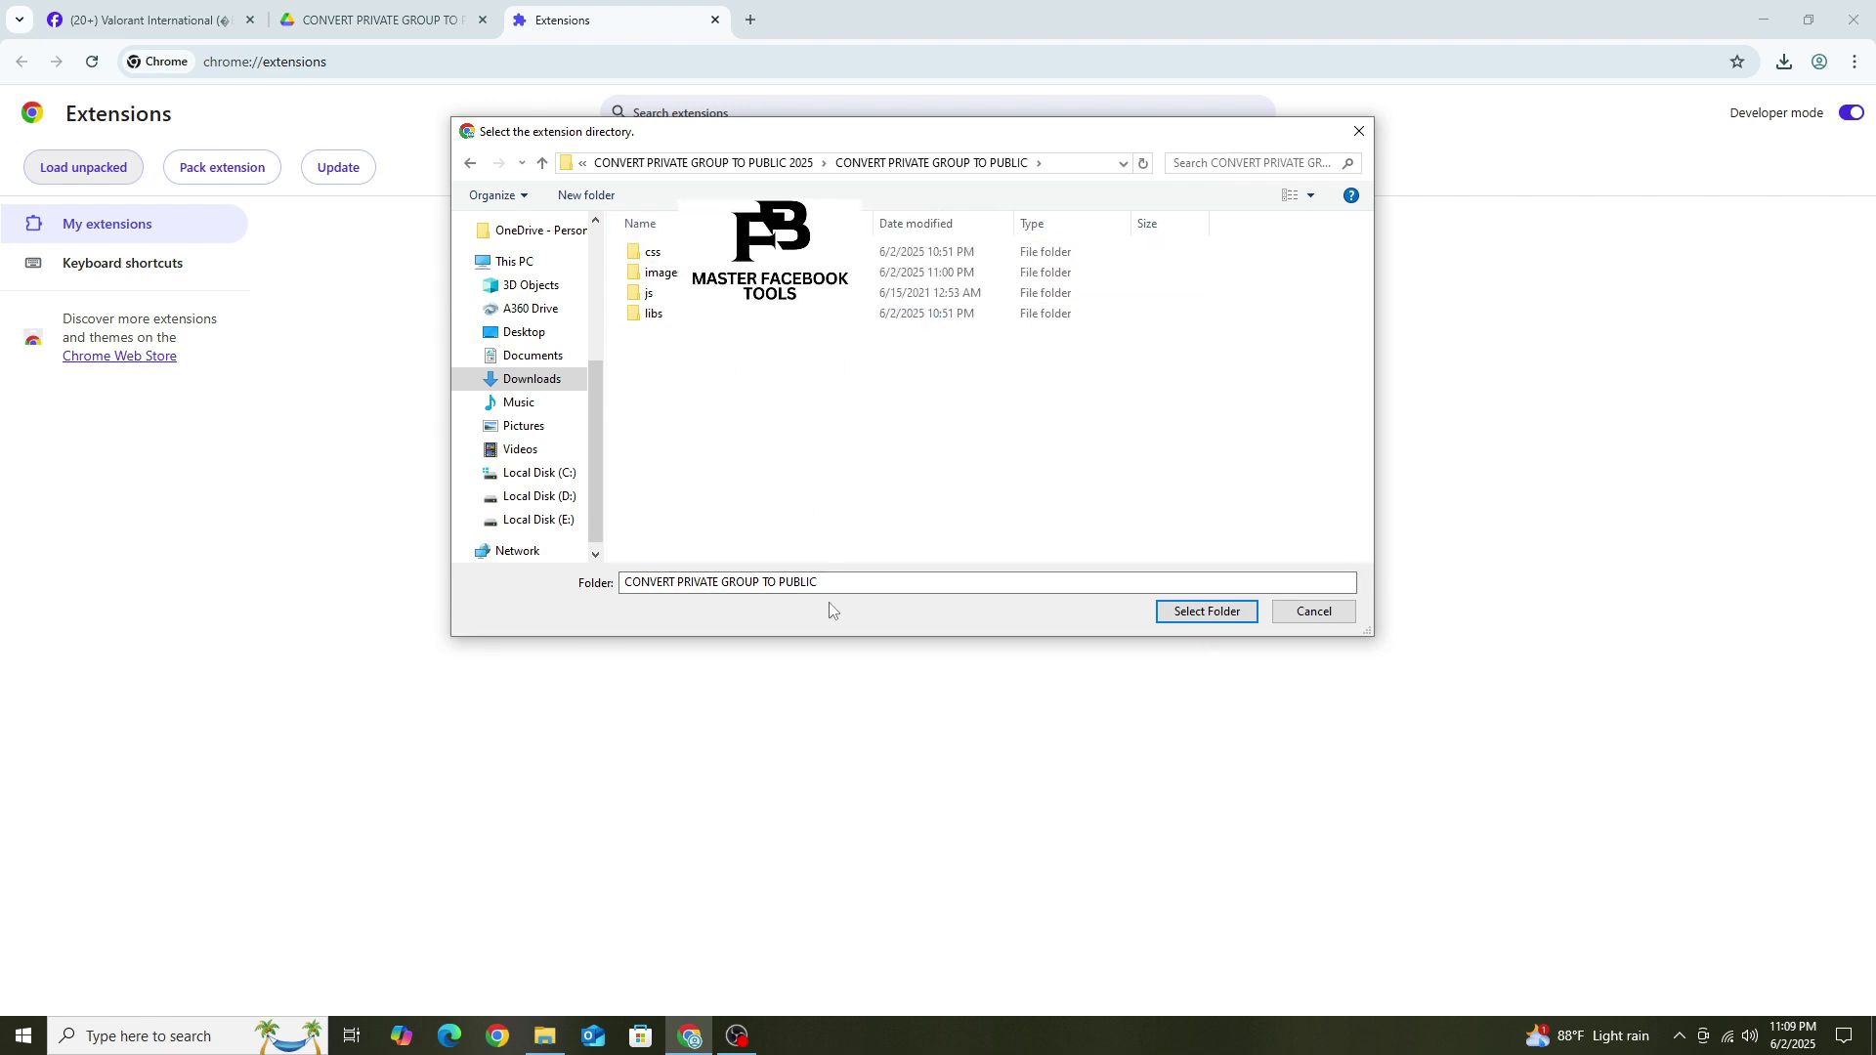
{"action": "left_click", "coordinate": [1207, 611]}
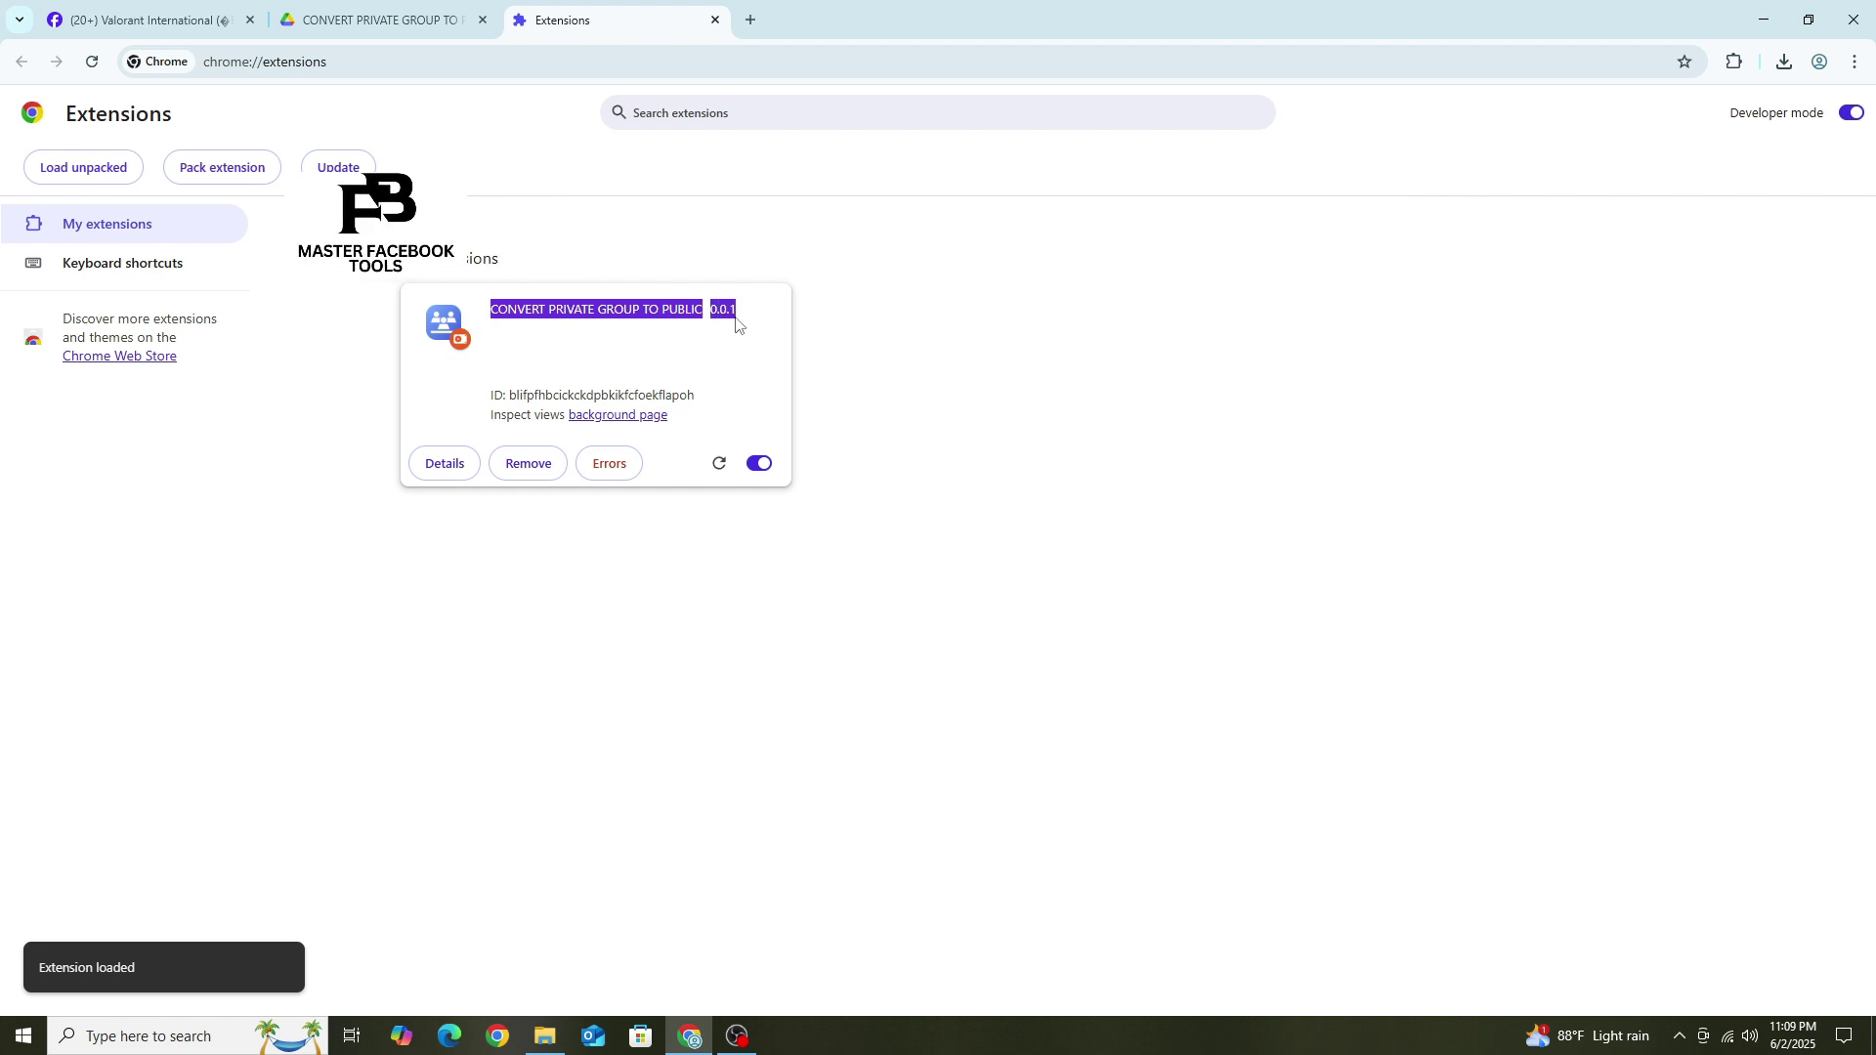
Launch CONVERT PRIVATE GROUP TO PUBLIC from the Extensions menu to reopen its request form
{"action": "left_click", "coordinate": [320, 359]}
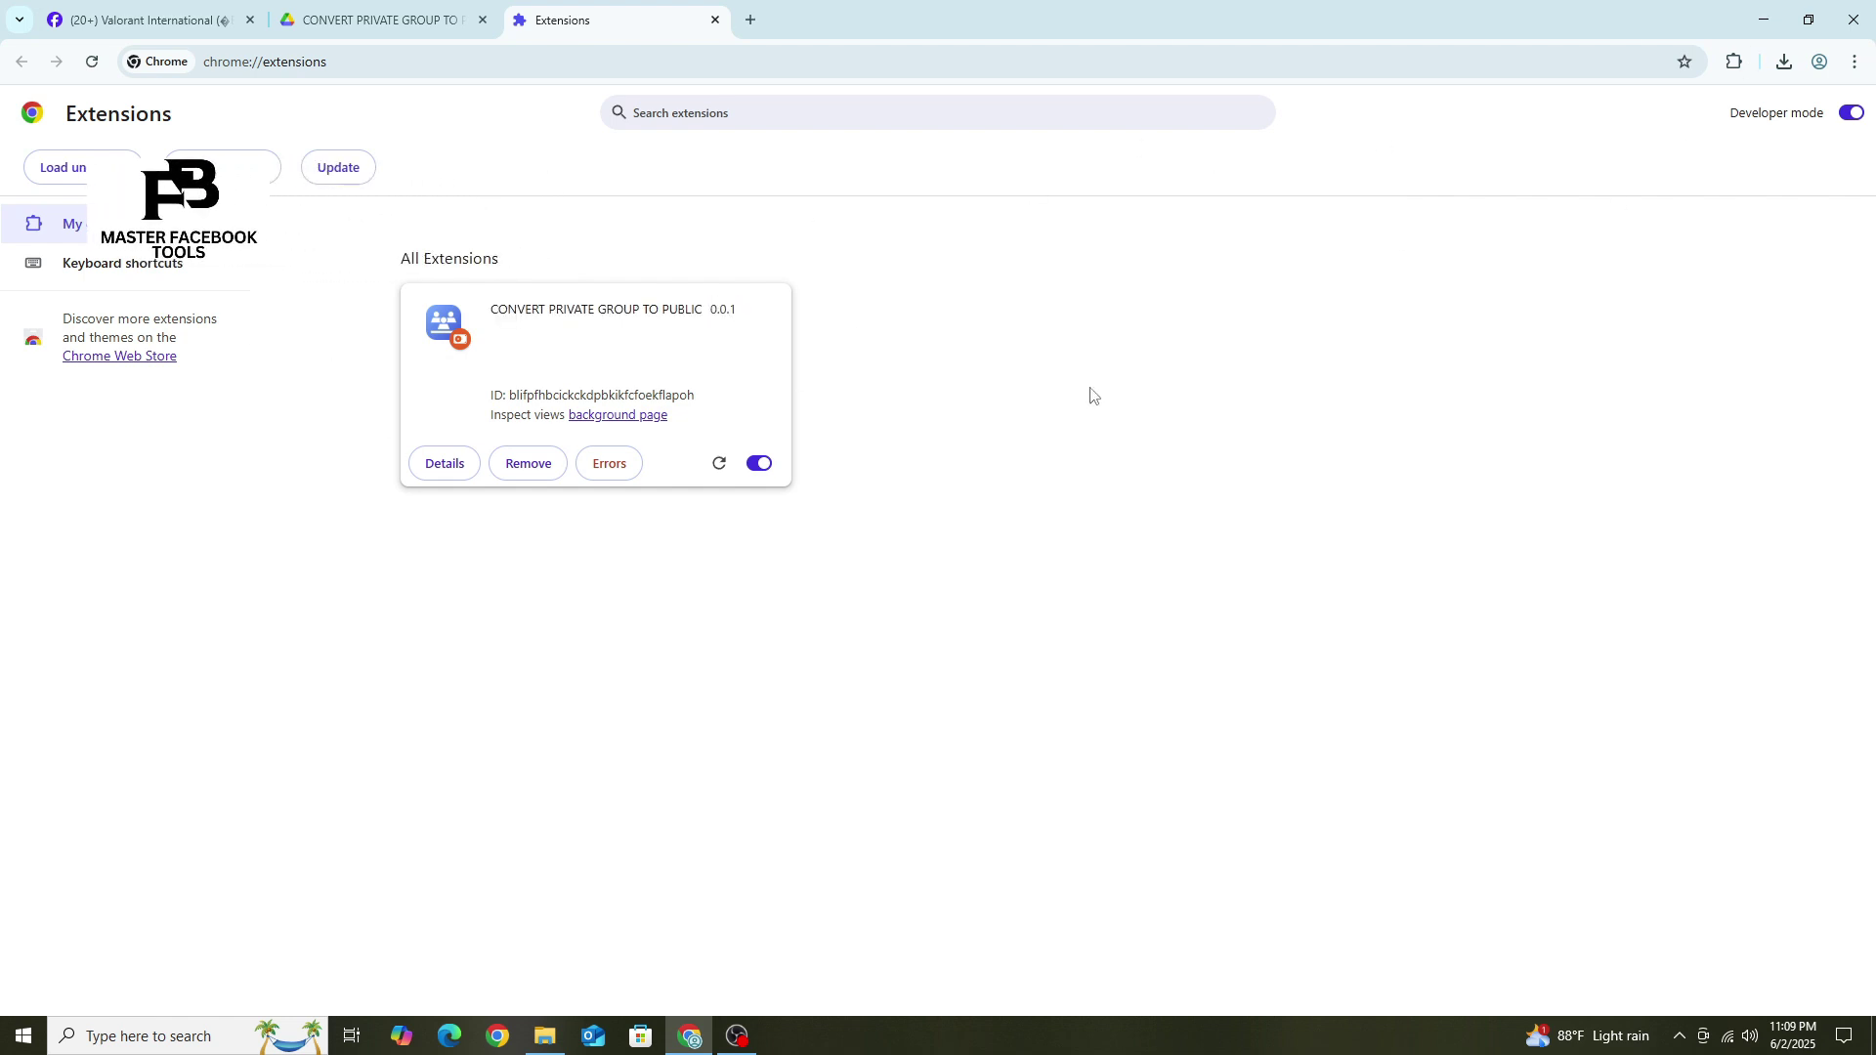
{"action": "left_click", "coordinate": [1735, 62]}
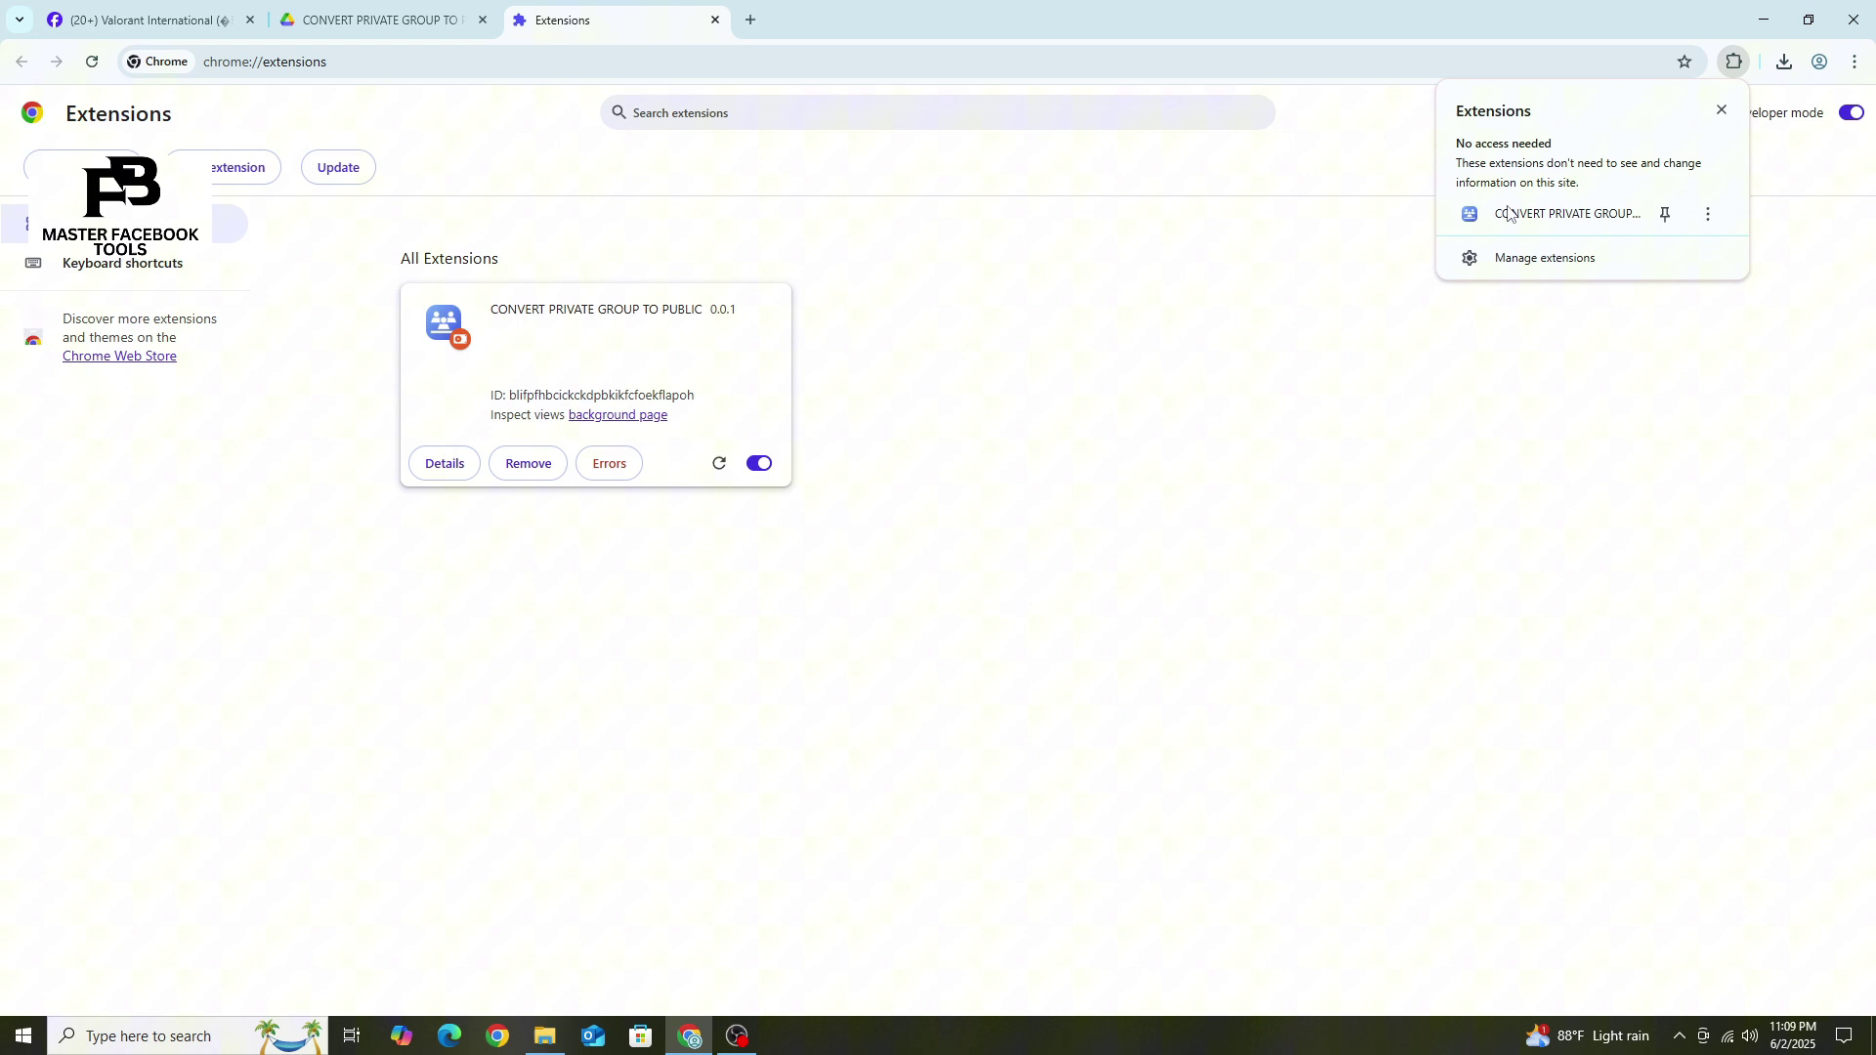
{"action": "left_click", "coordinate": [1566, 213]}
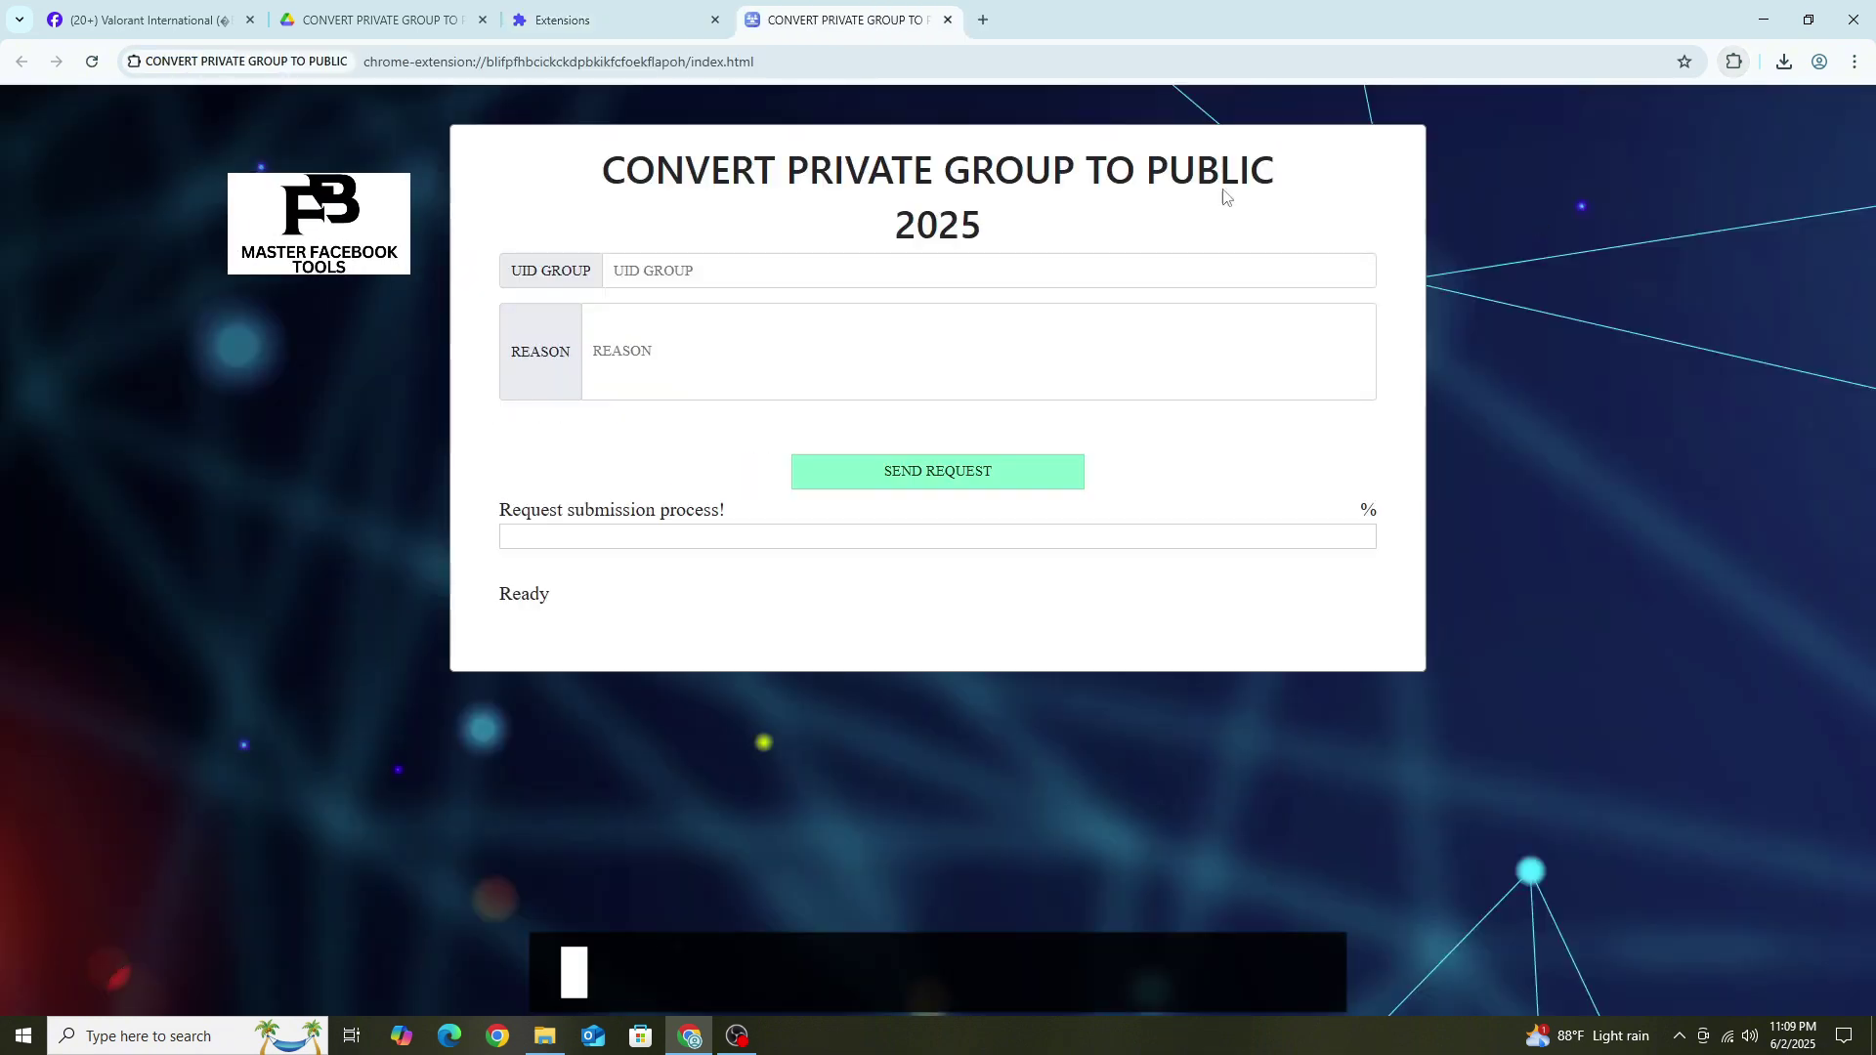
{"action": "left_click_drag", "start_coordinate": [582, 130], "coordinate": [1089, 240]}
Put the cursor in the UID GROUP field, then return to the Valorant International tab
{"action": "left_click", "coordinate": [683, 323]}
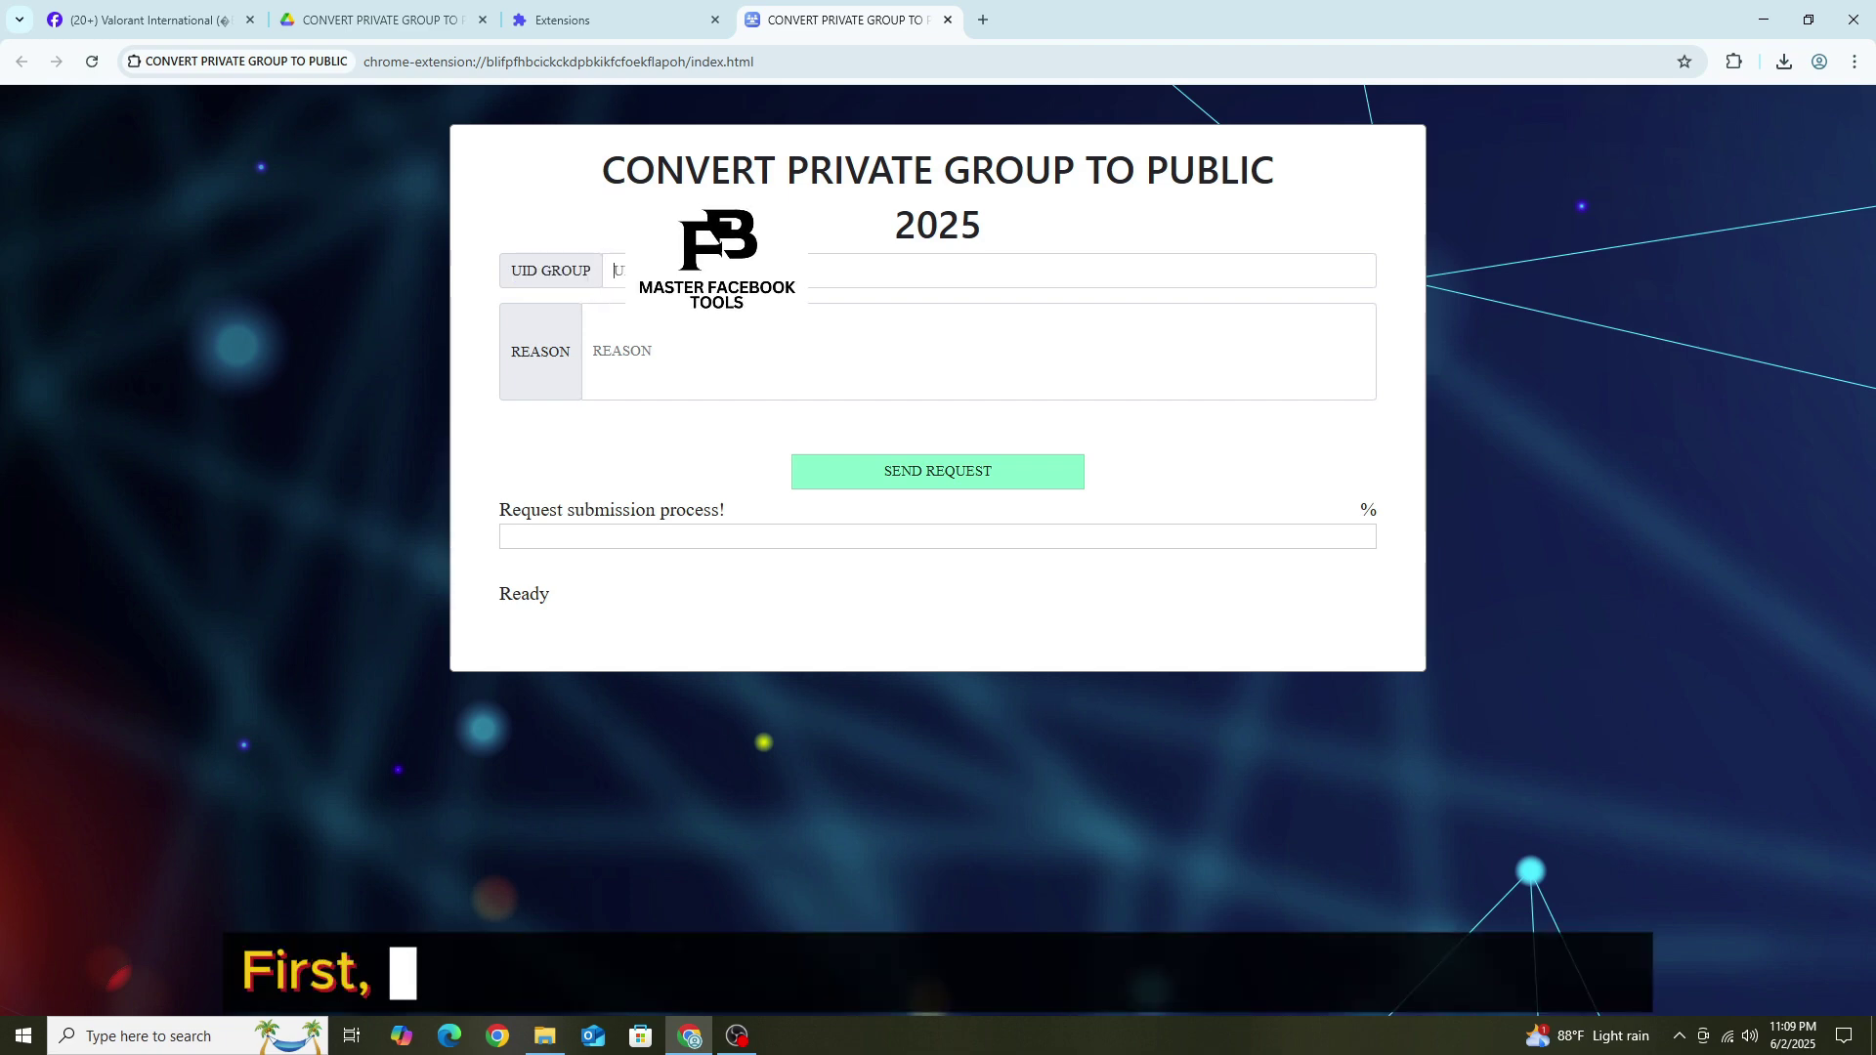
{"action": "left_click", "coordinate": [733, 270]}
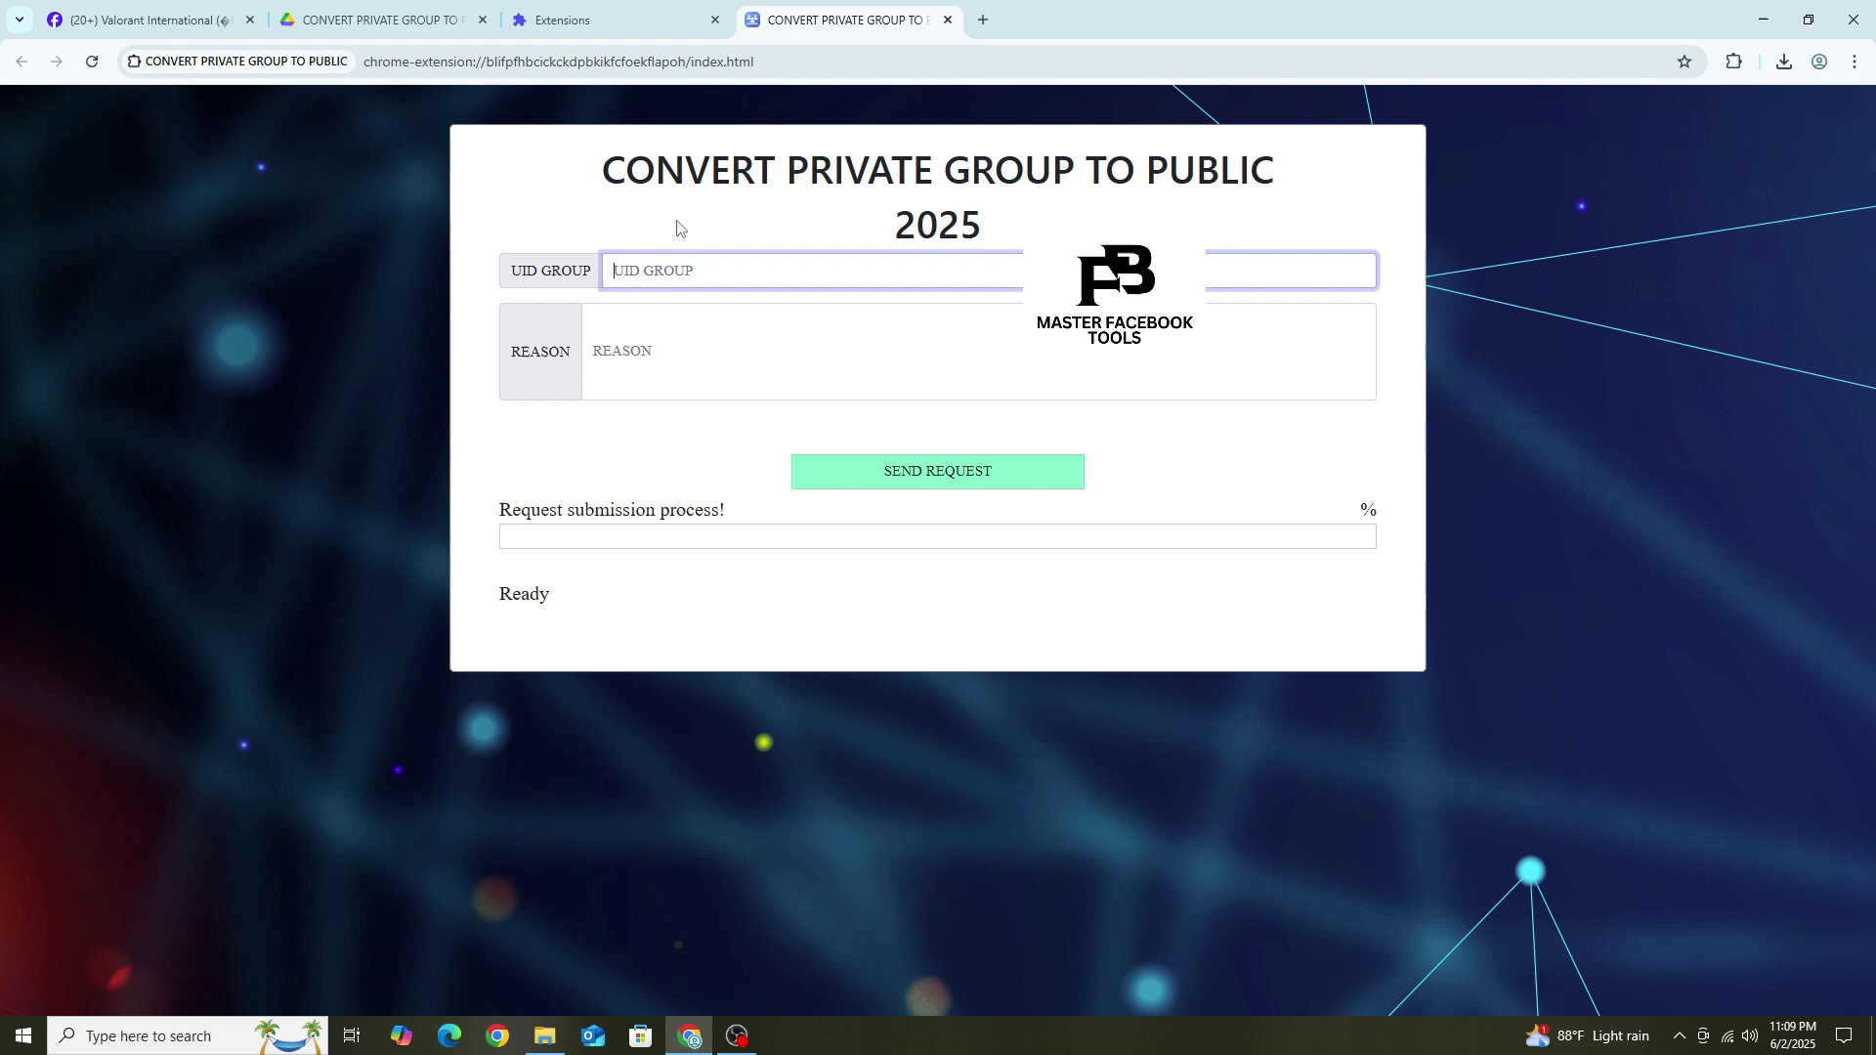
{"action": "left_click", "coordinate": [139, 19]}
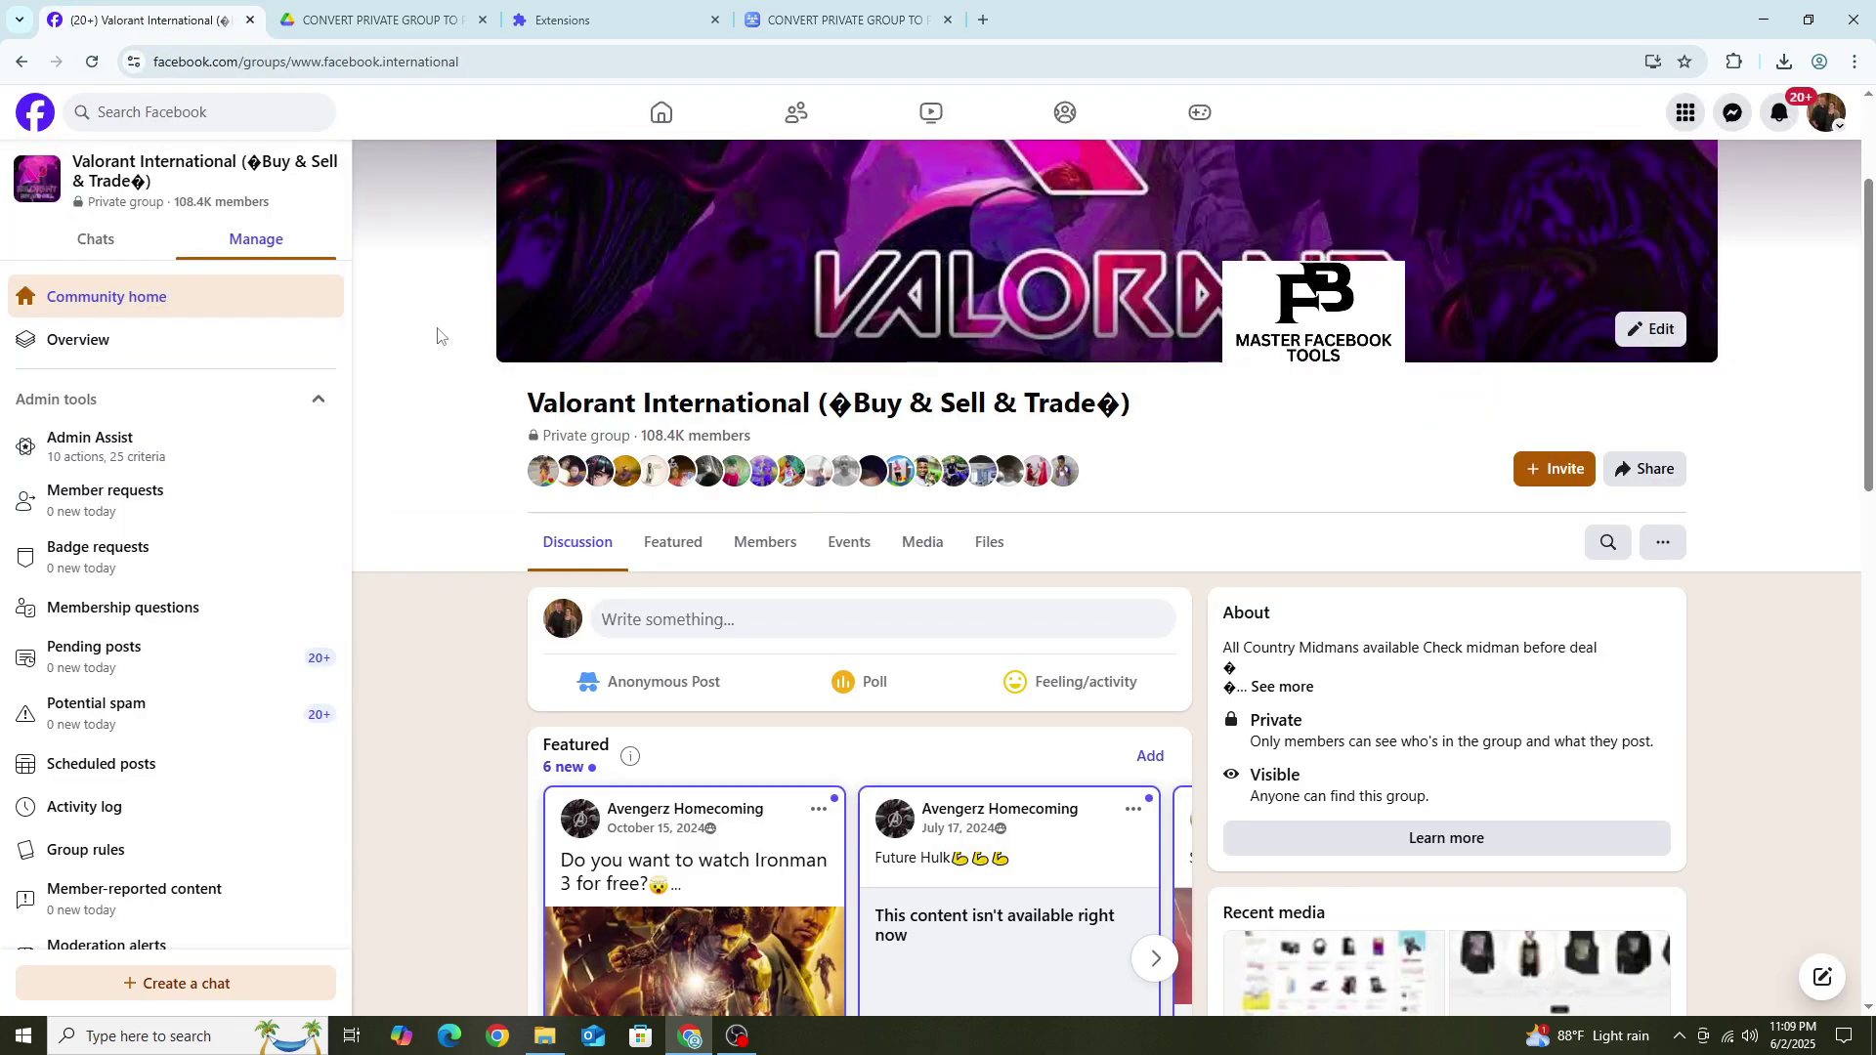
Copy the Valorant International group's URL from the address bar
{"action": "left_click", "coordinate": [305, 61]}
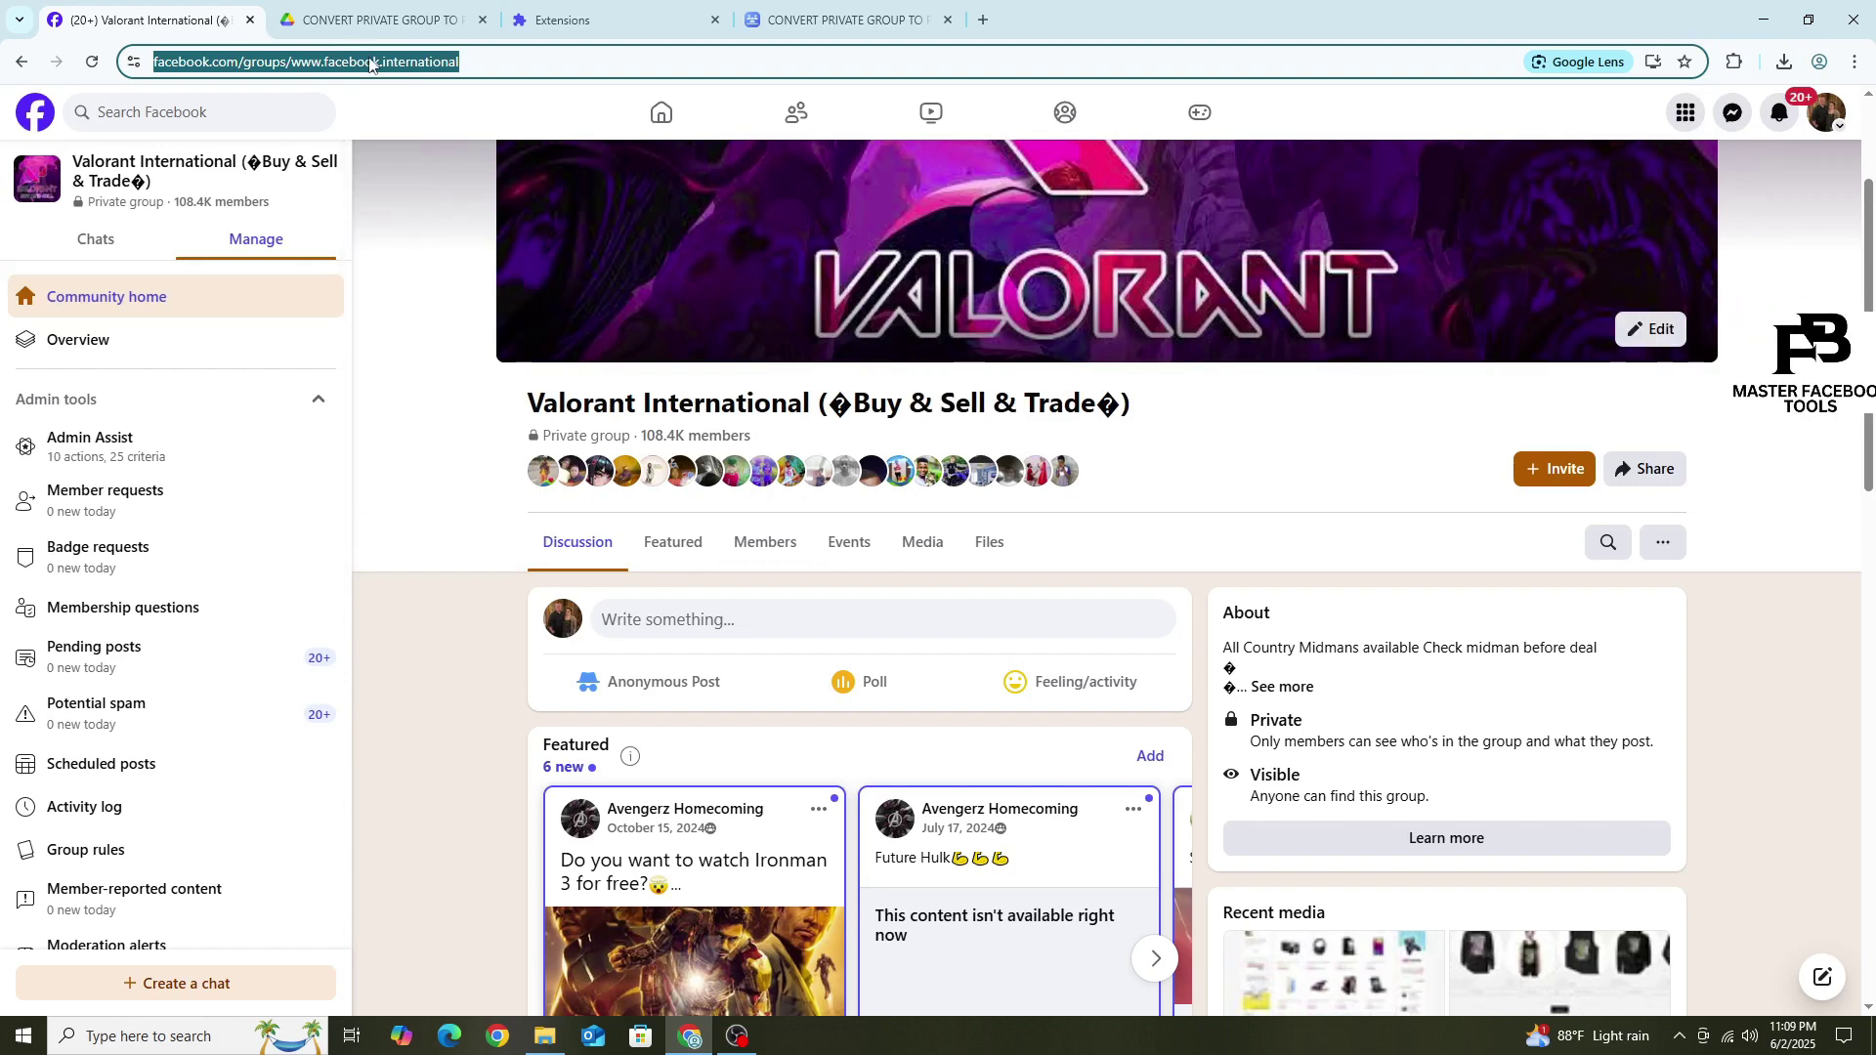
{"action": "right_click", "coordinate": [373, 61]}
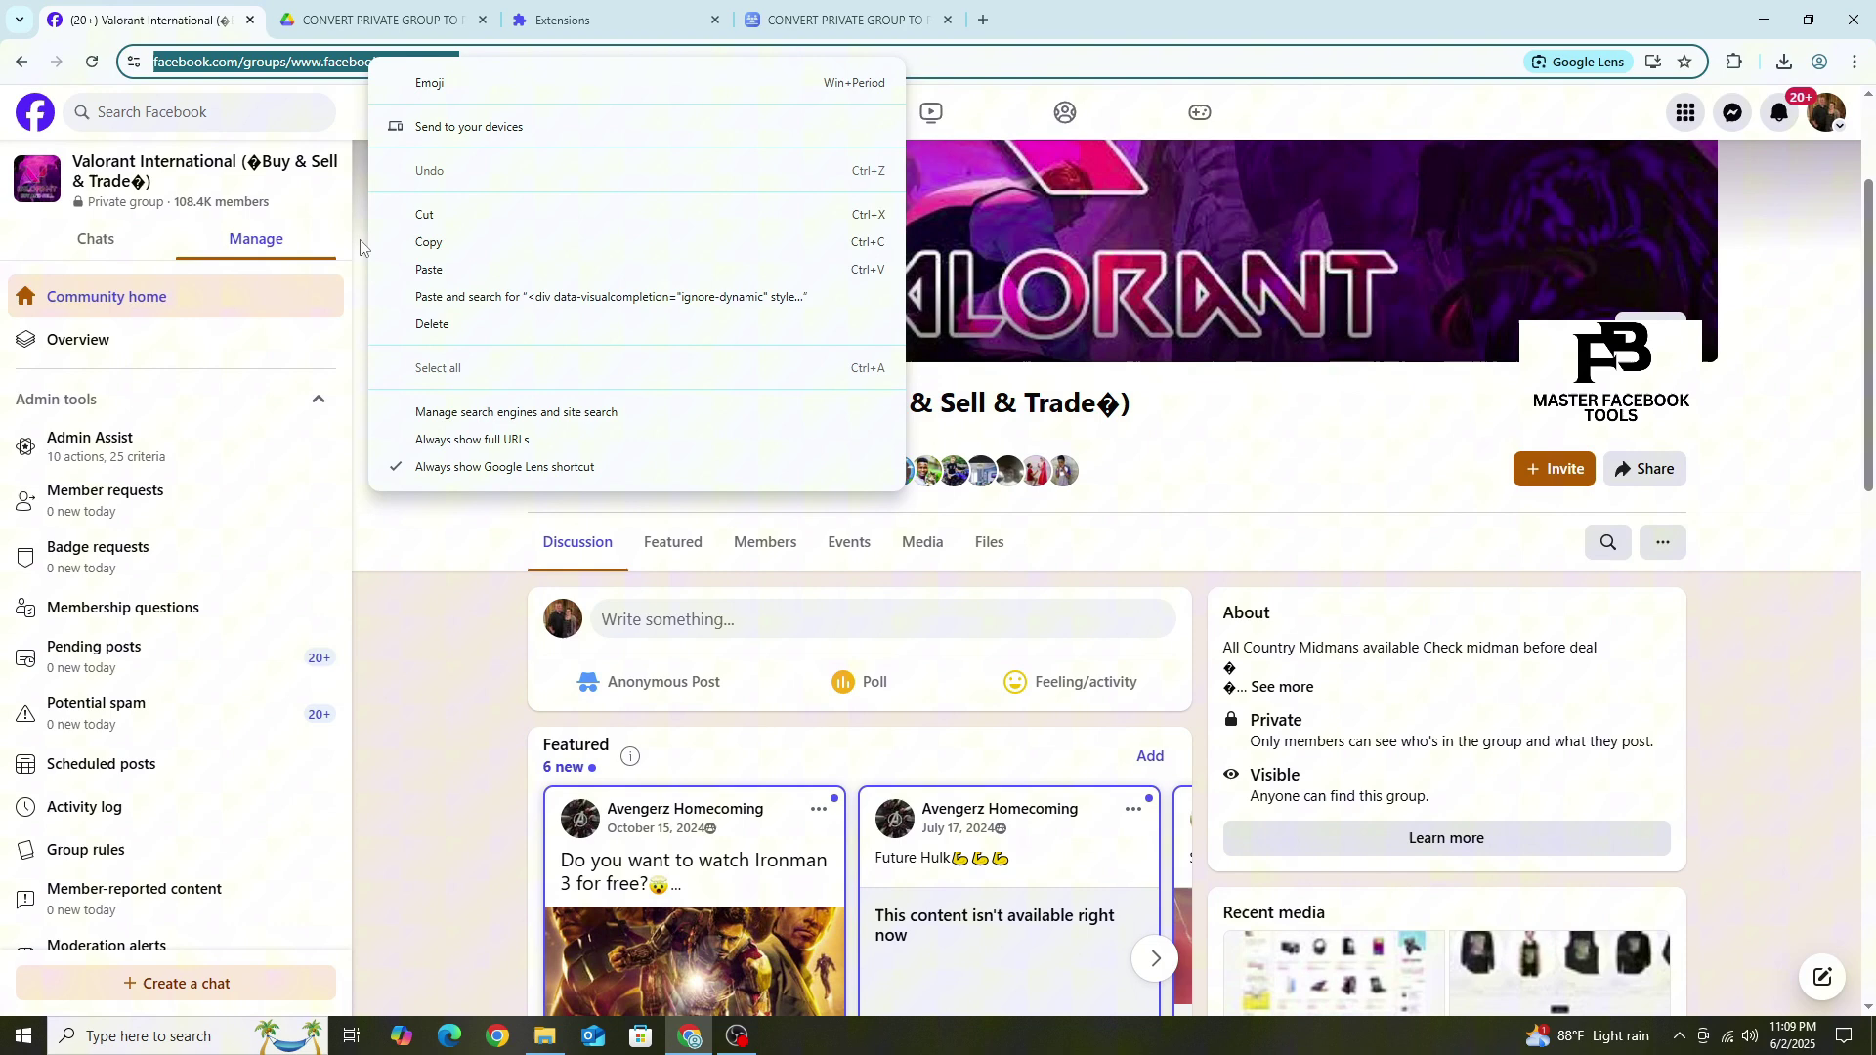
{"action": "left_click", "coordinate": [466, 246]}
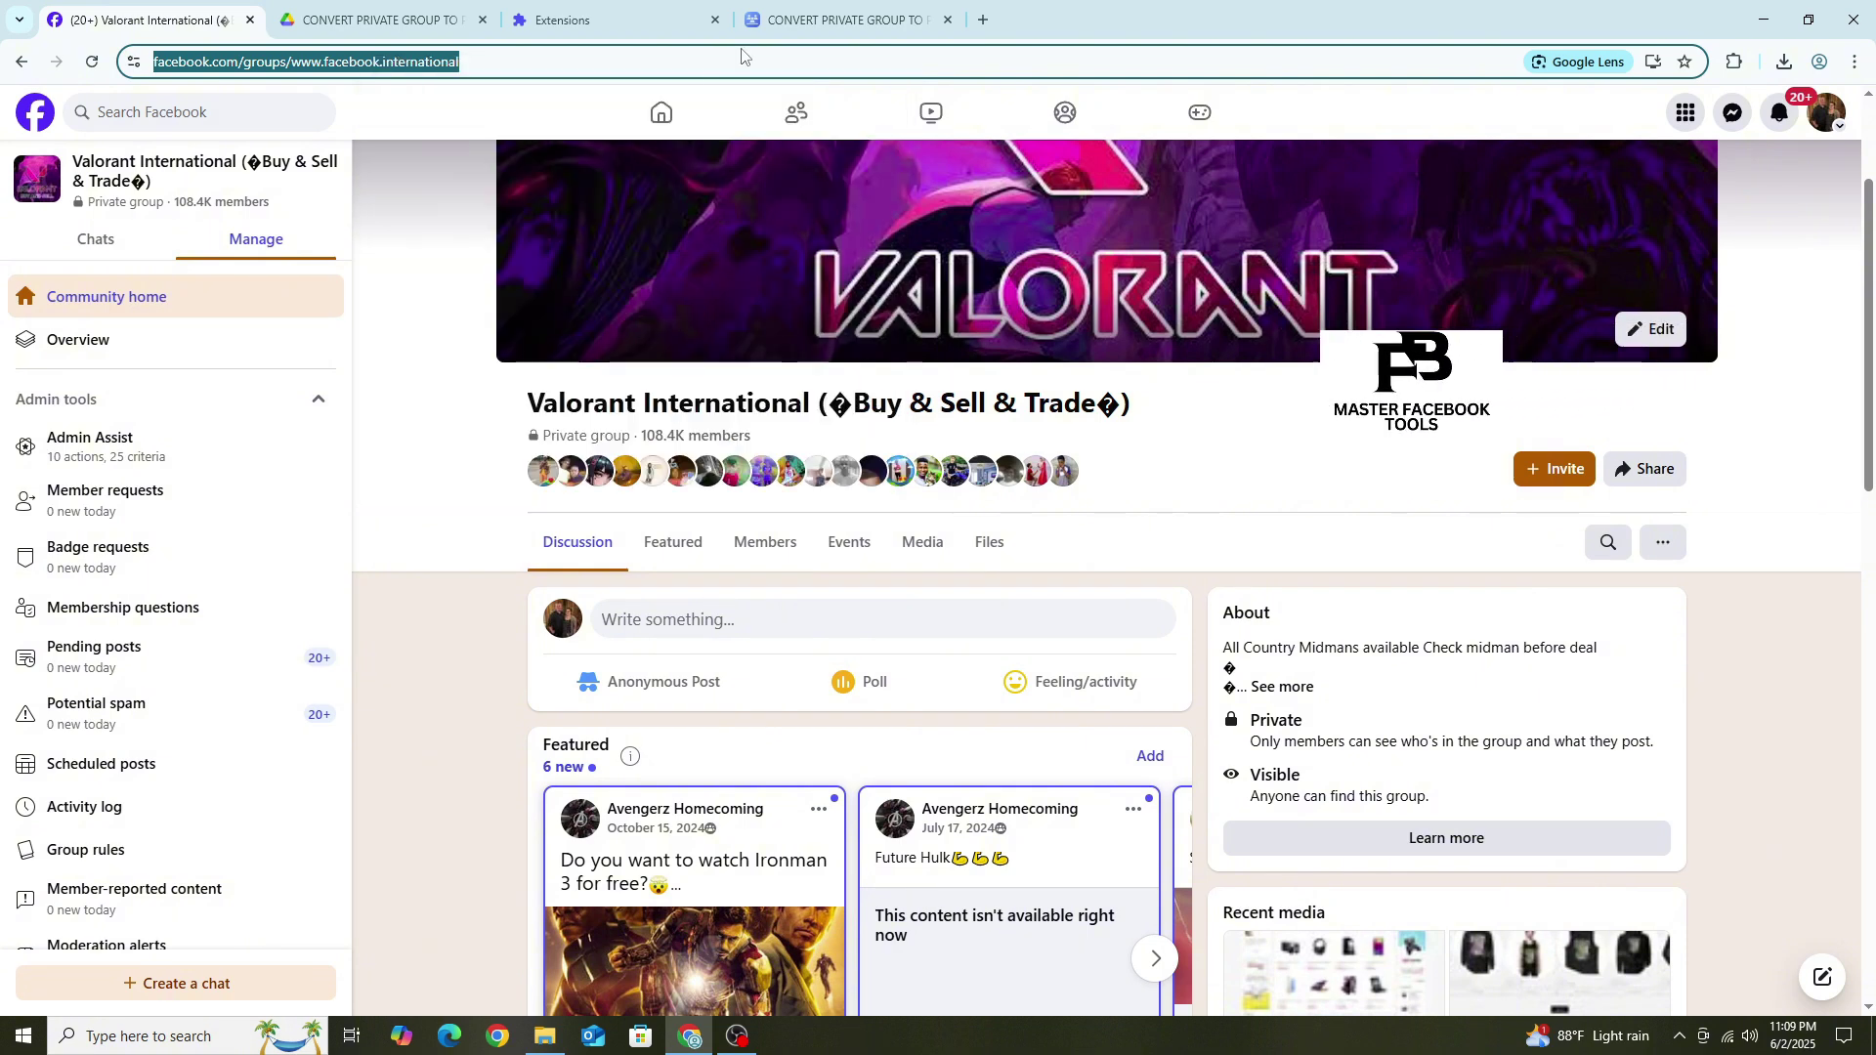
Paste the group URL into the form's UID GROUP field, then select the REASON field
{"action": "left_click", "coordinate": [843, 20]}
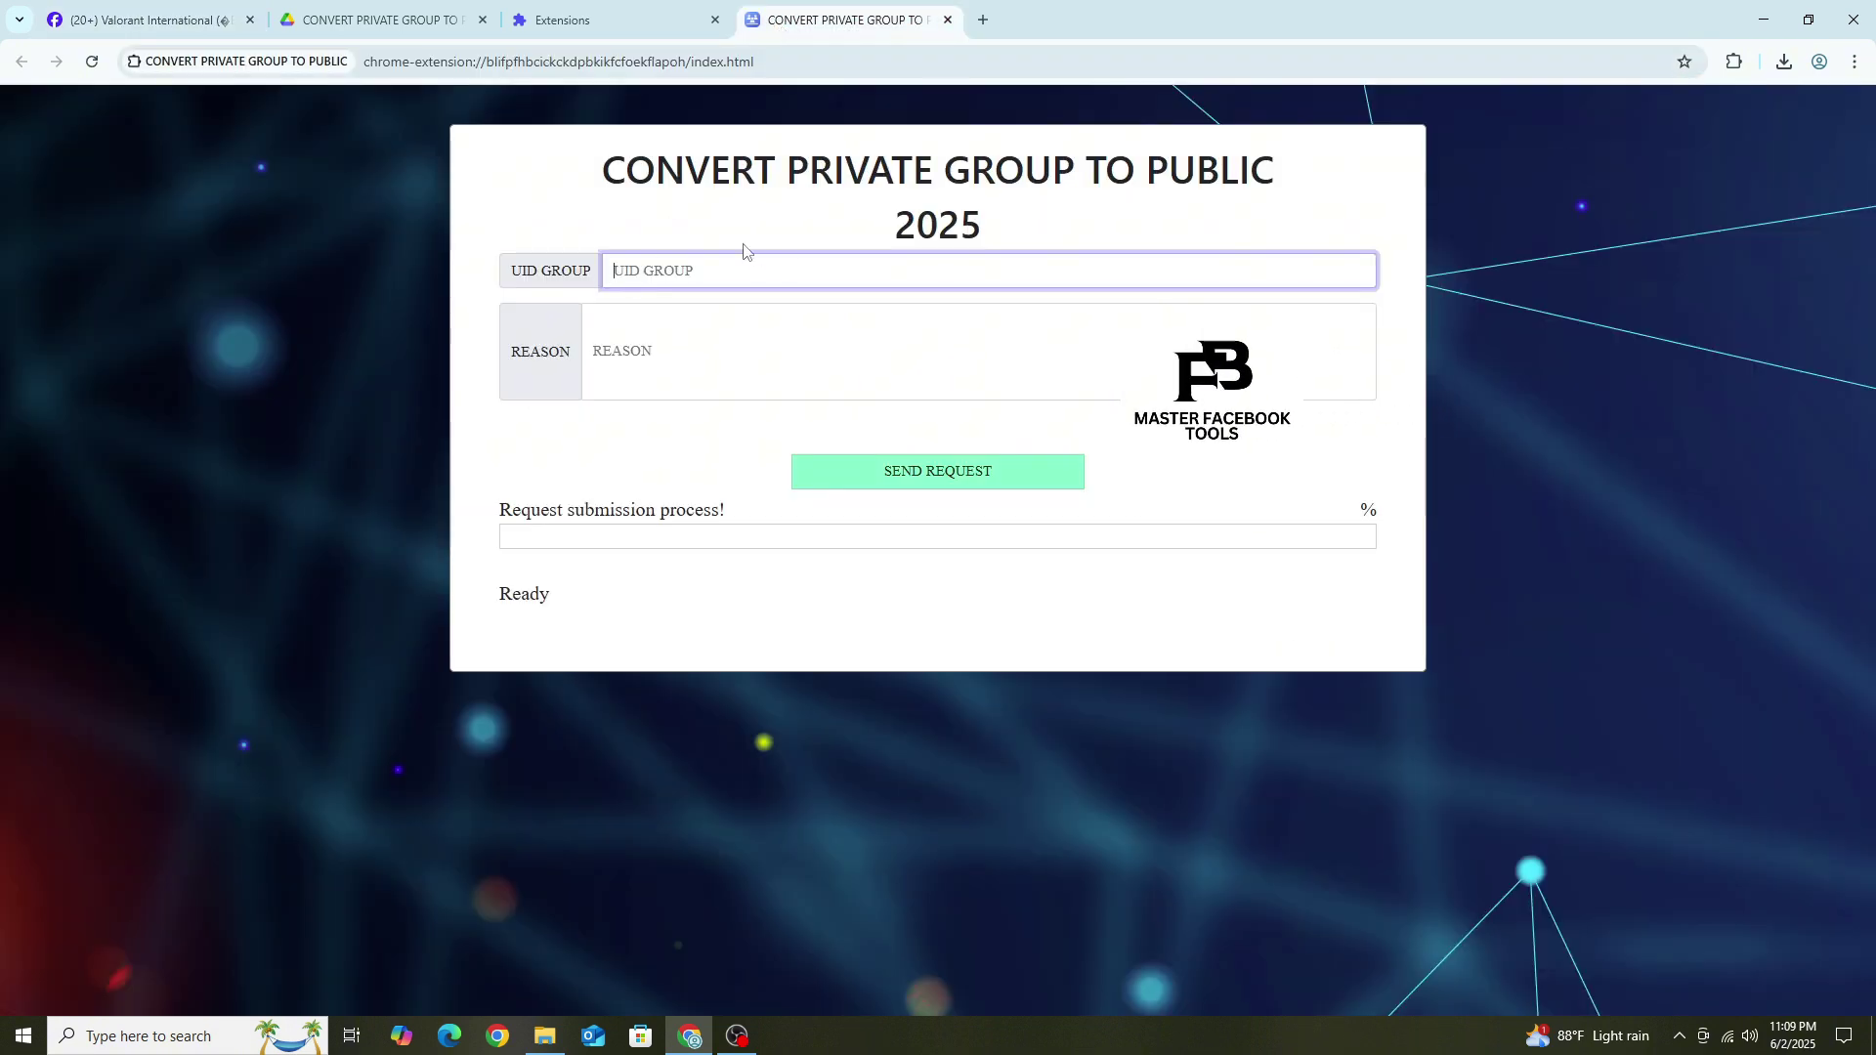
{"action": "right_click", "coordinate": [690, 271]}
{"action": "left_click", "coordinate": [729, 466]}
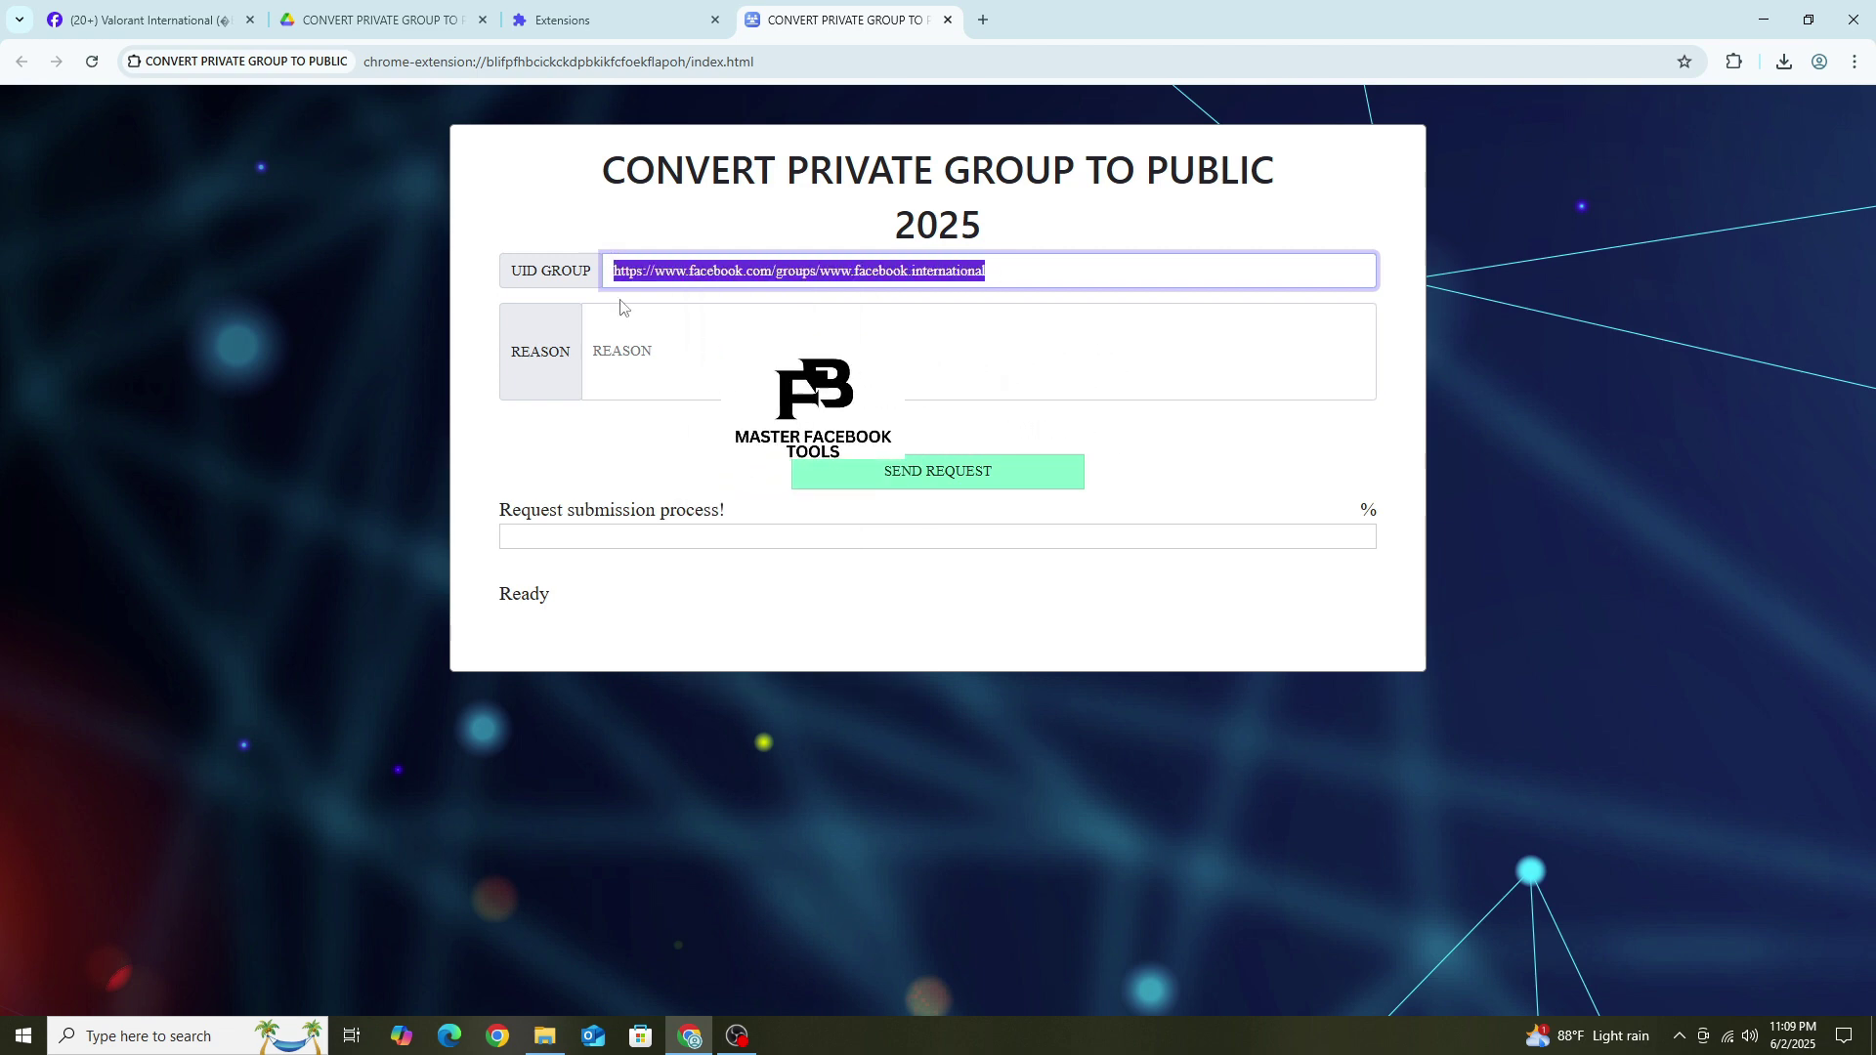
{"action": "left_click", "coordinate": [660, 350]}
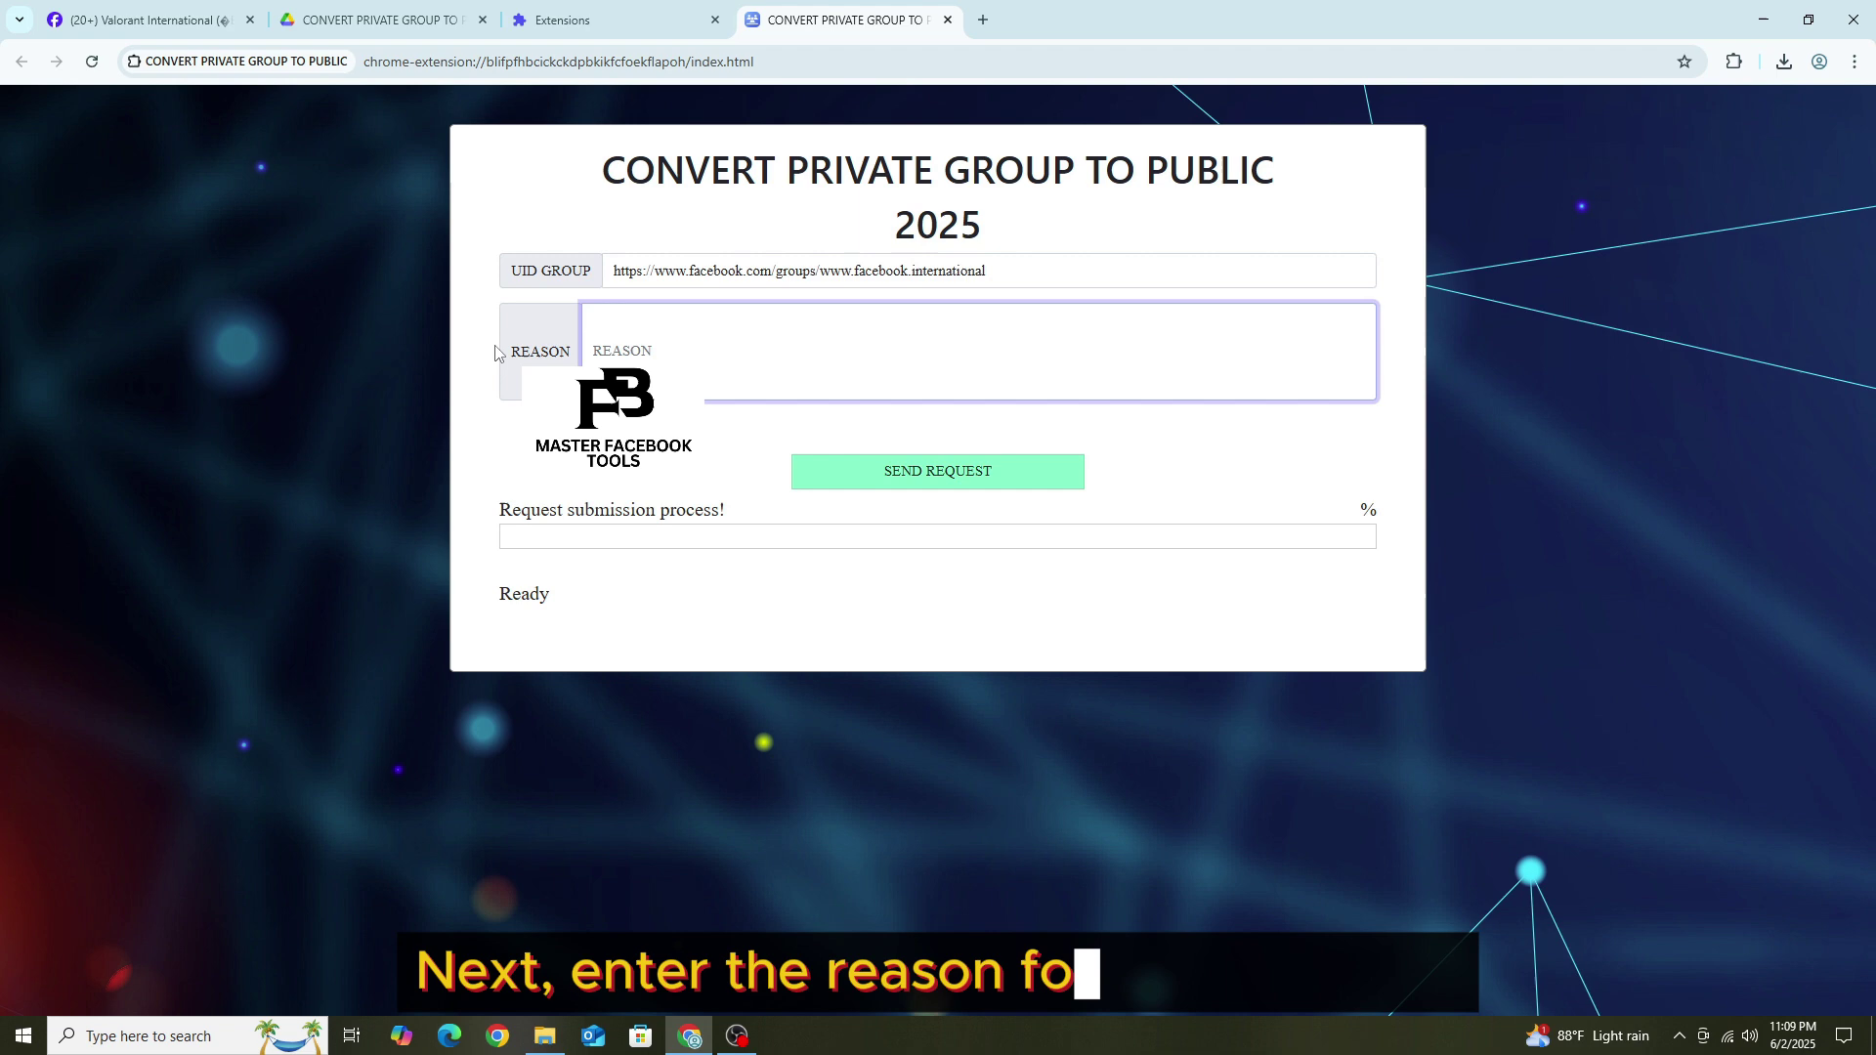
{"action": "double_click", "coordinate": [540, 350]}
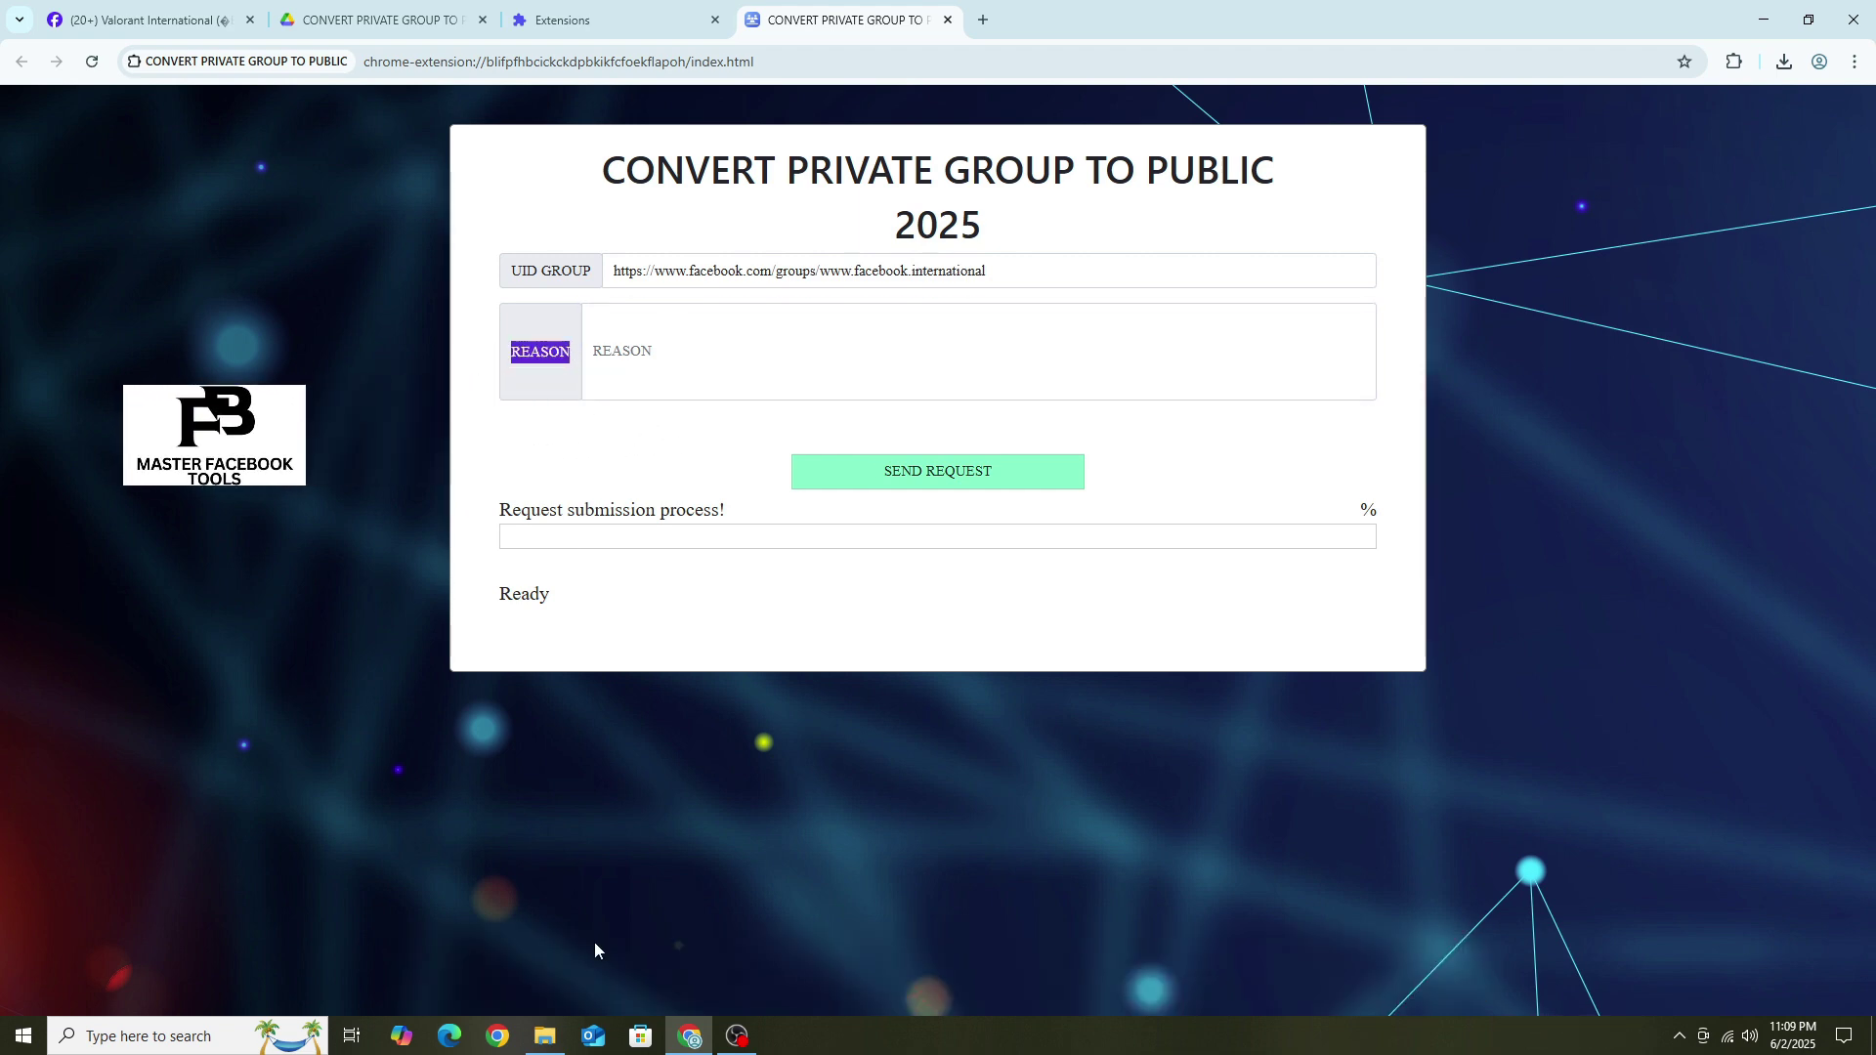
Open the note text file from the extension folder in Notepad
{"action": "left_click", "coordinate": [546, 1038]}
{"action": "left_click_drag", "start_coordinate": [792, 250], "coordinate": [1348, 293]}
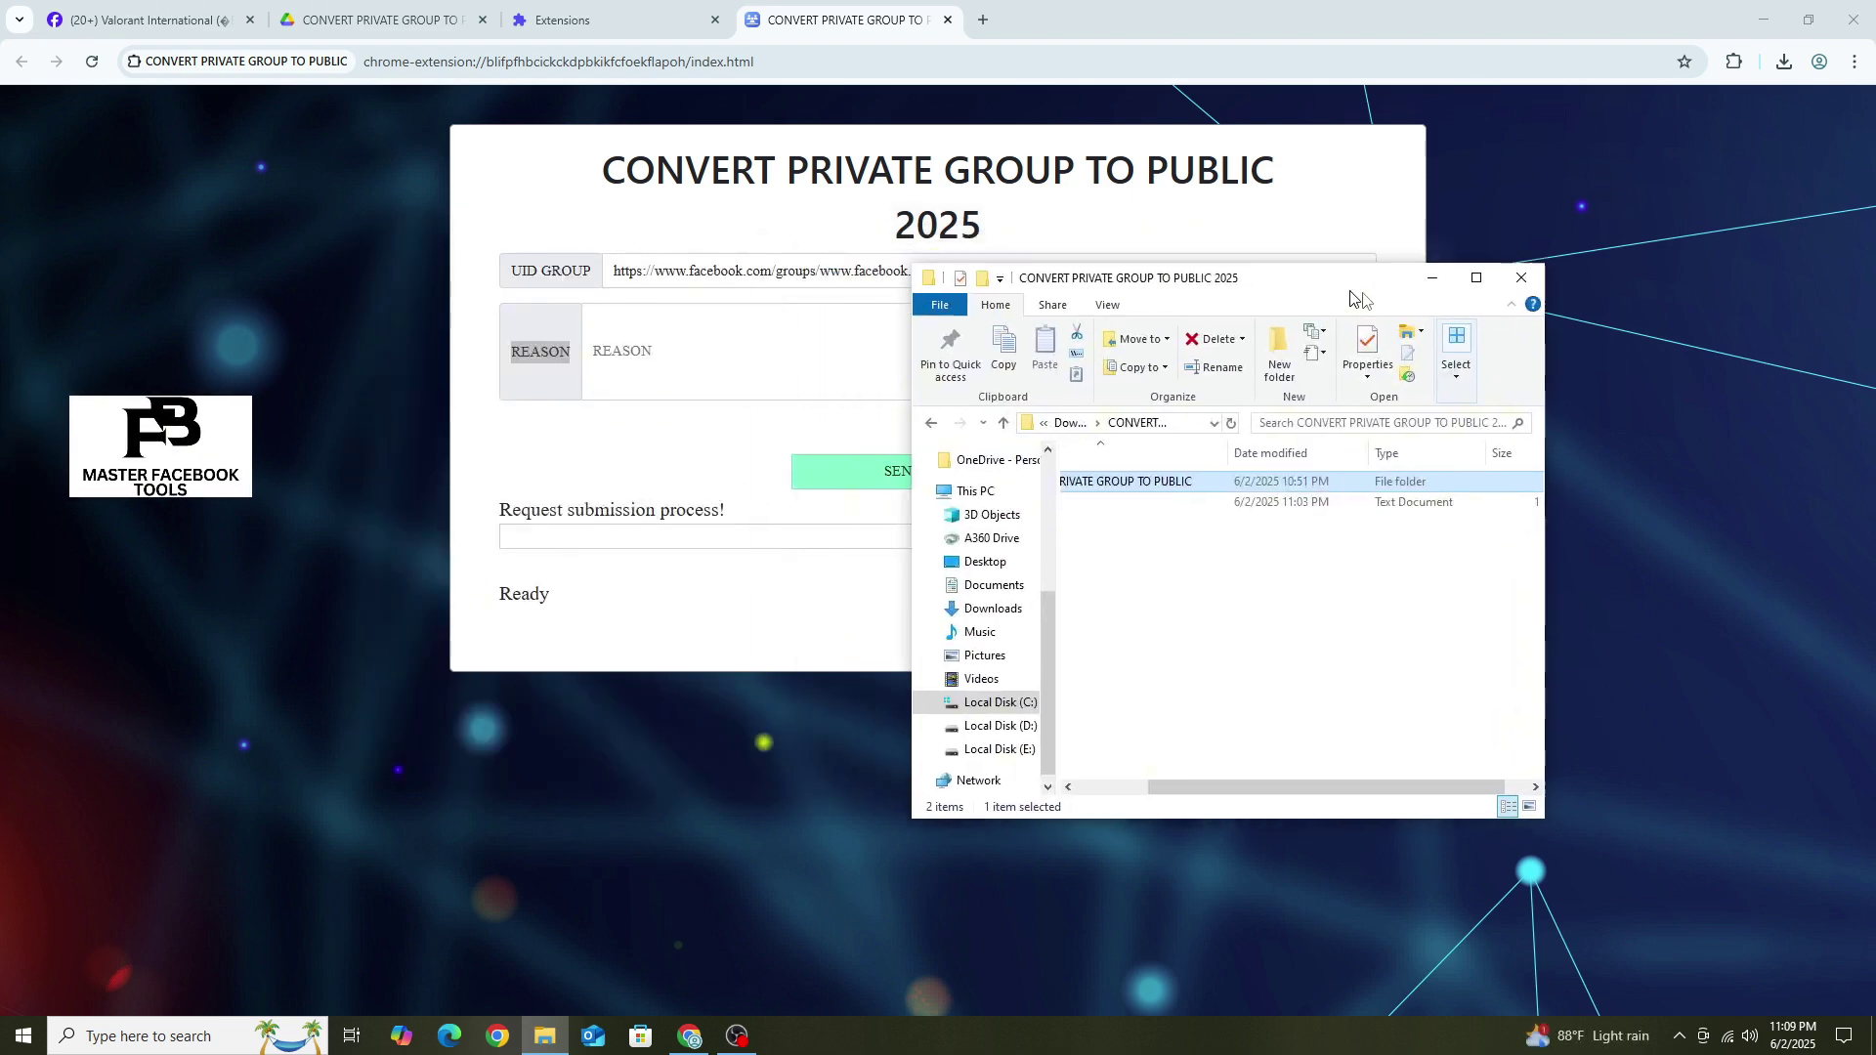
{"action": "left_click_drag", "start_coordinate": [1422, 801], "coordinate": [1203, 802]}
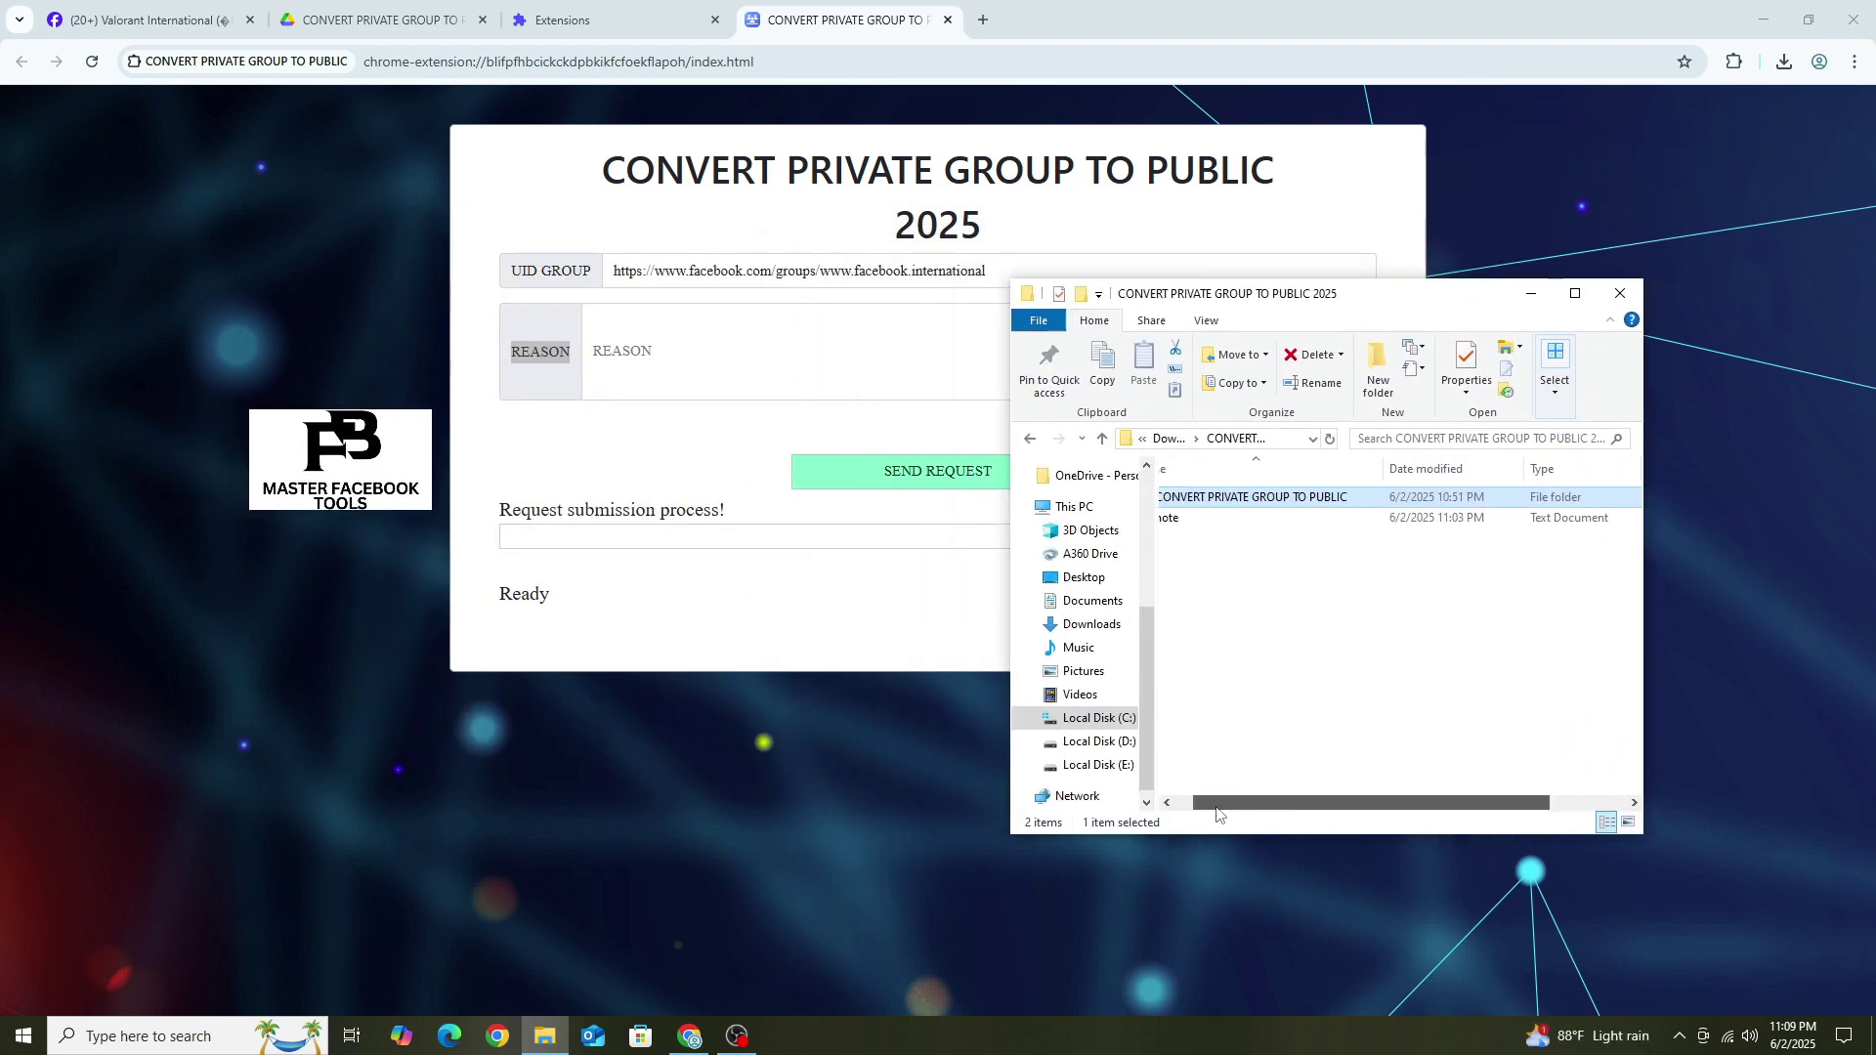
{"action": "left_click", "coordinate": [1216, 519]}
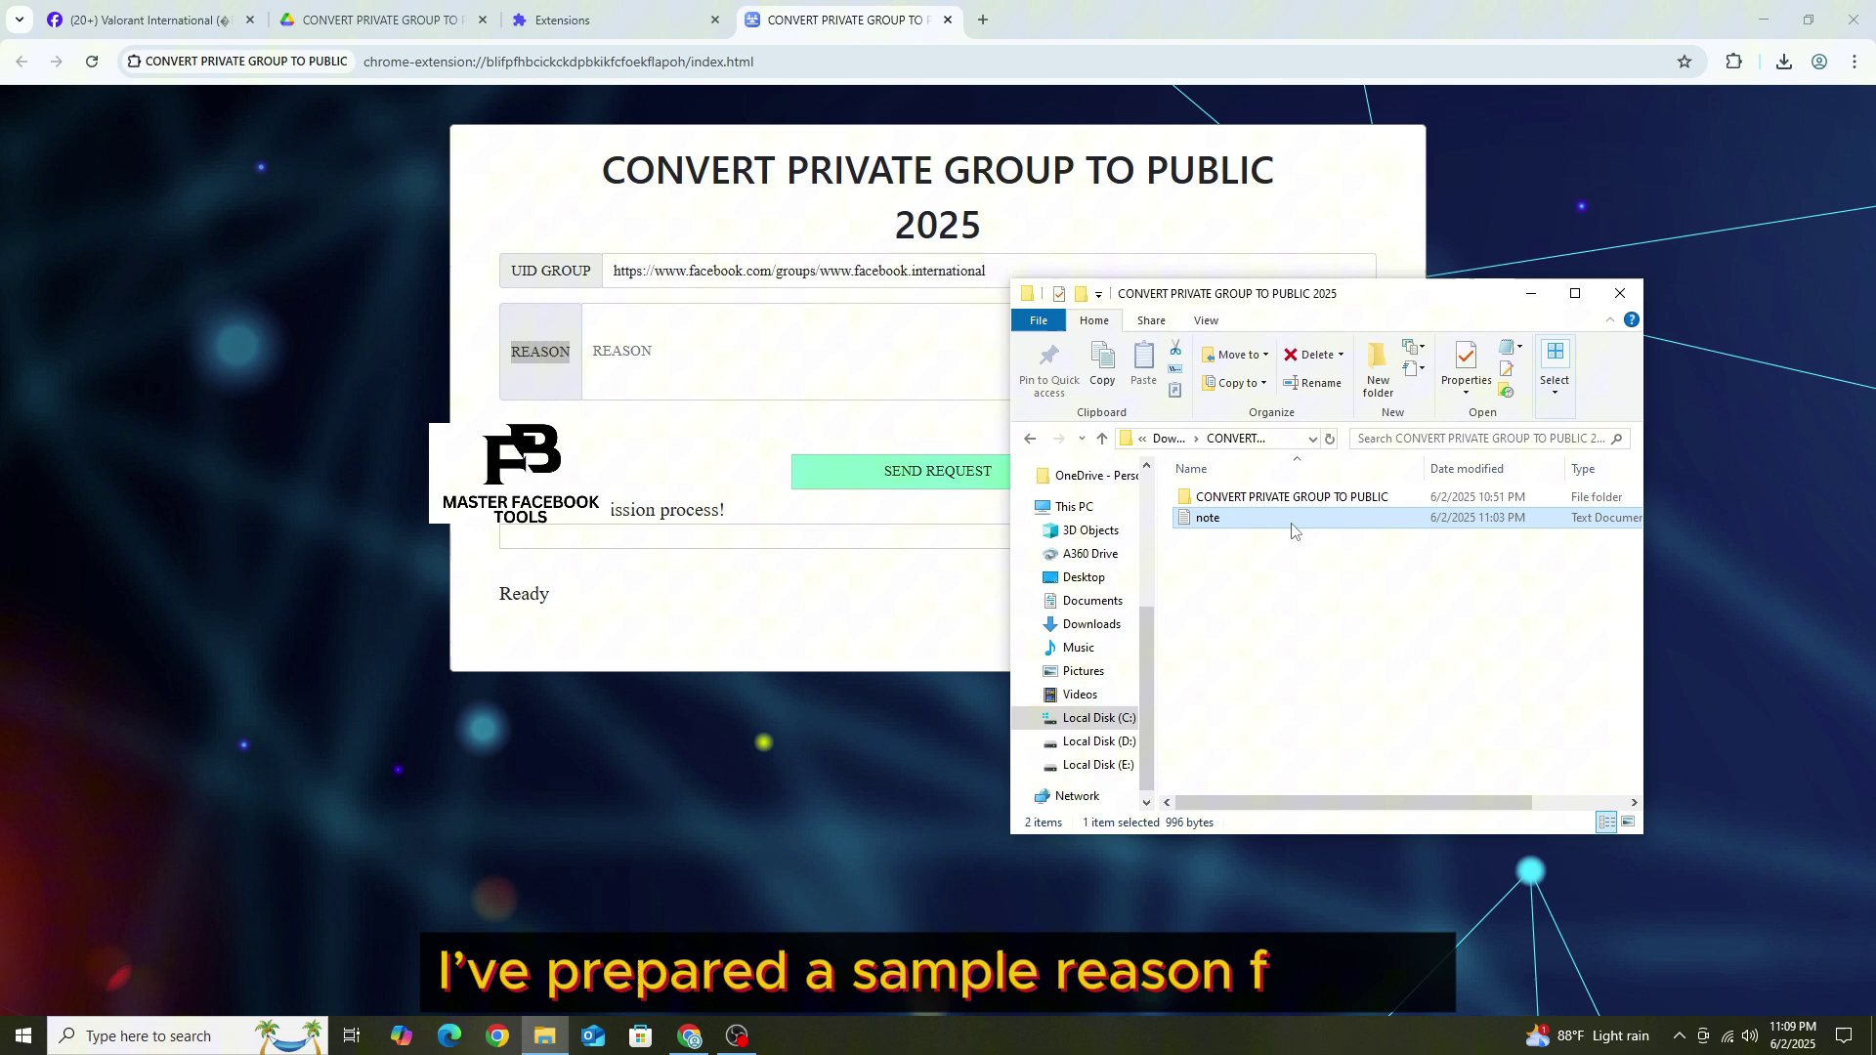
{"action": "double_click", "coordinate": [1216, 519]}
Select and copy the whole sample reason letter in Notepad
{"action": "left_click_drag", "start_coordinate": [1173, 353], "coordinate": [1220, 398]}
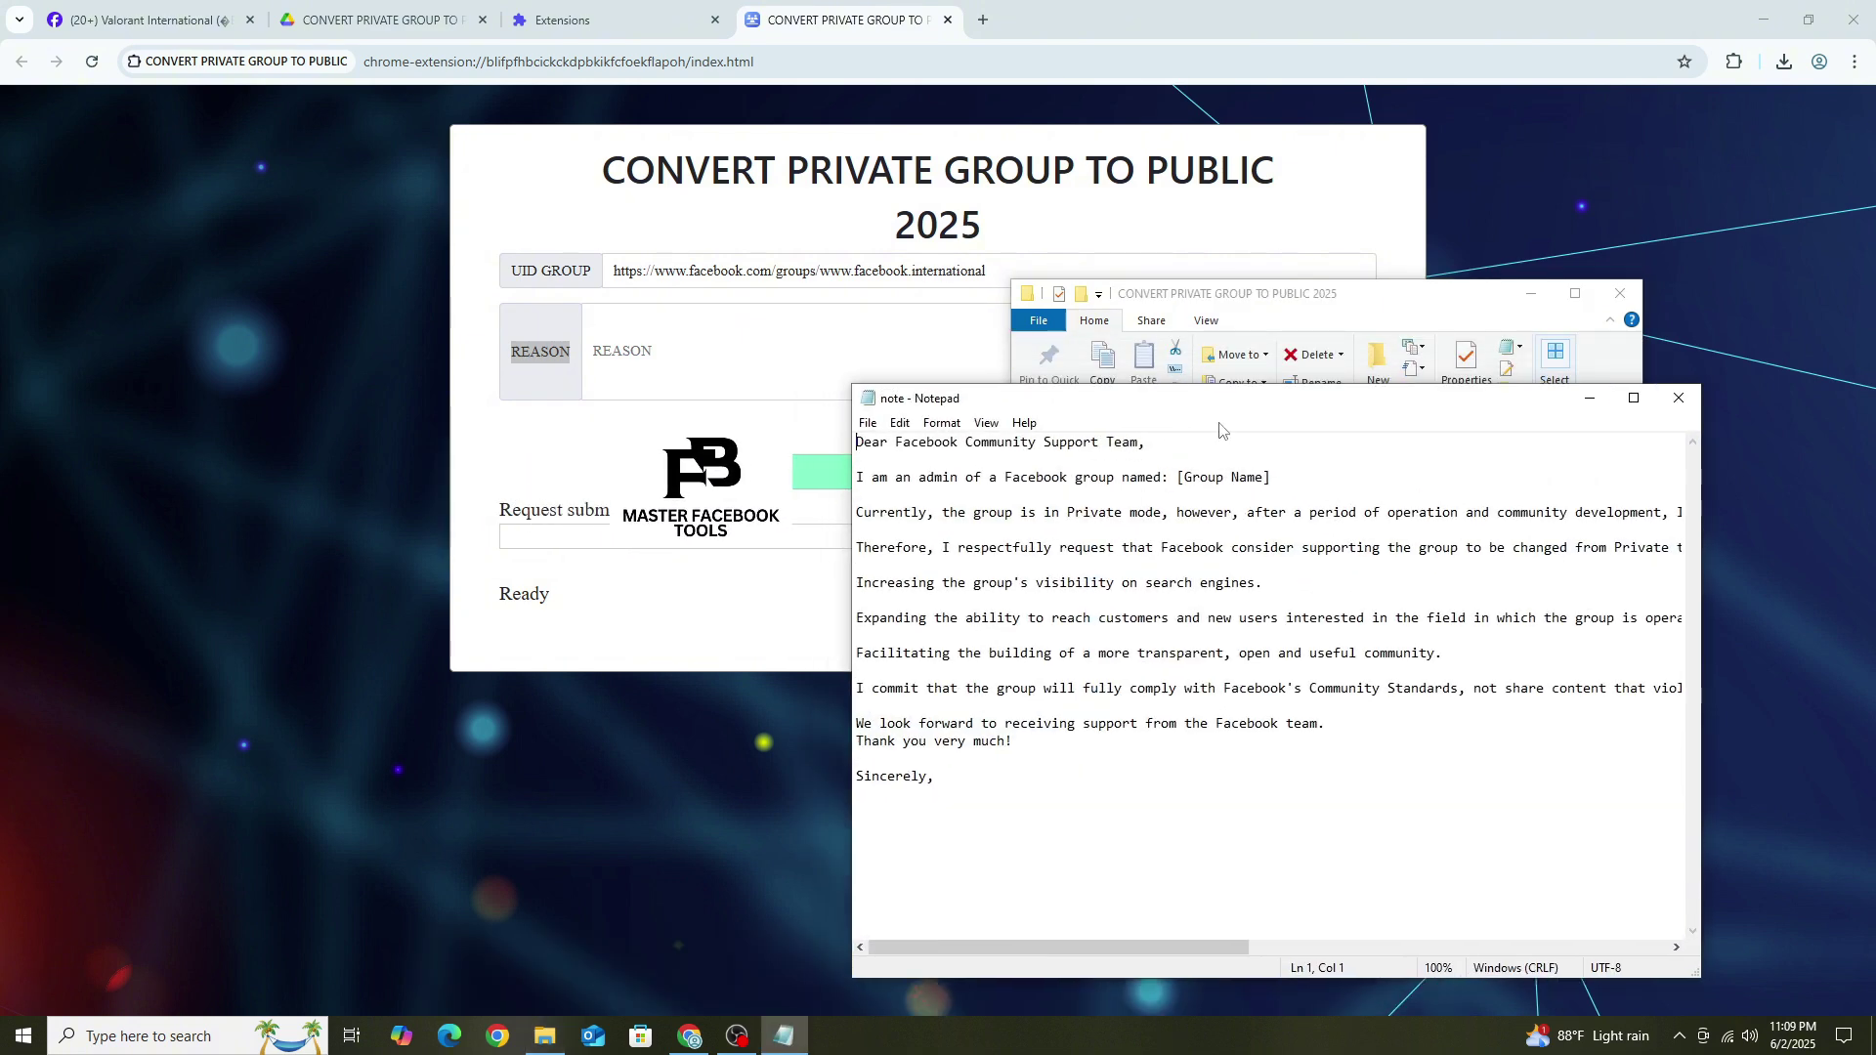
{"action": "left_click_drag", "start_coordinate": [938, 777], "coordinate": [857, 440]}
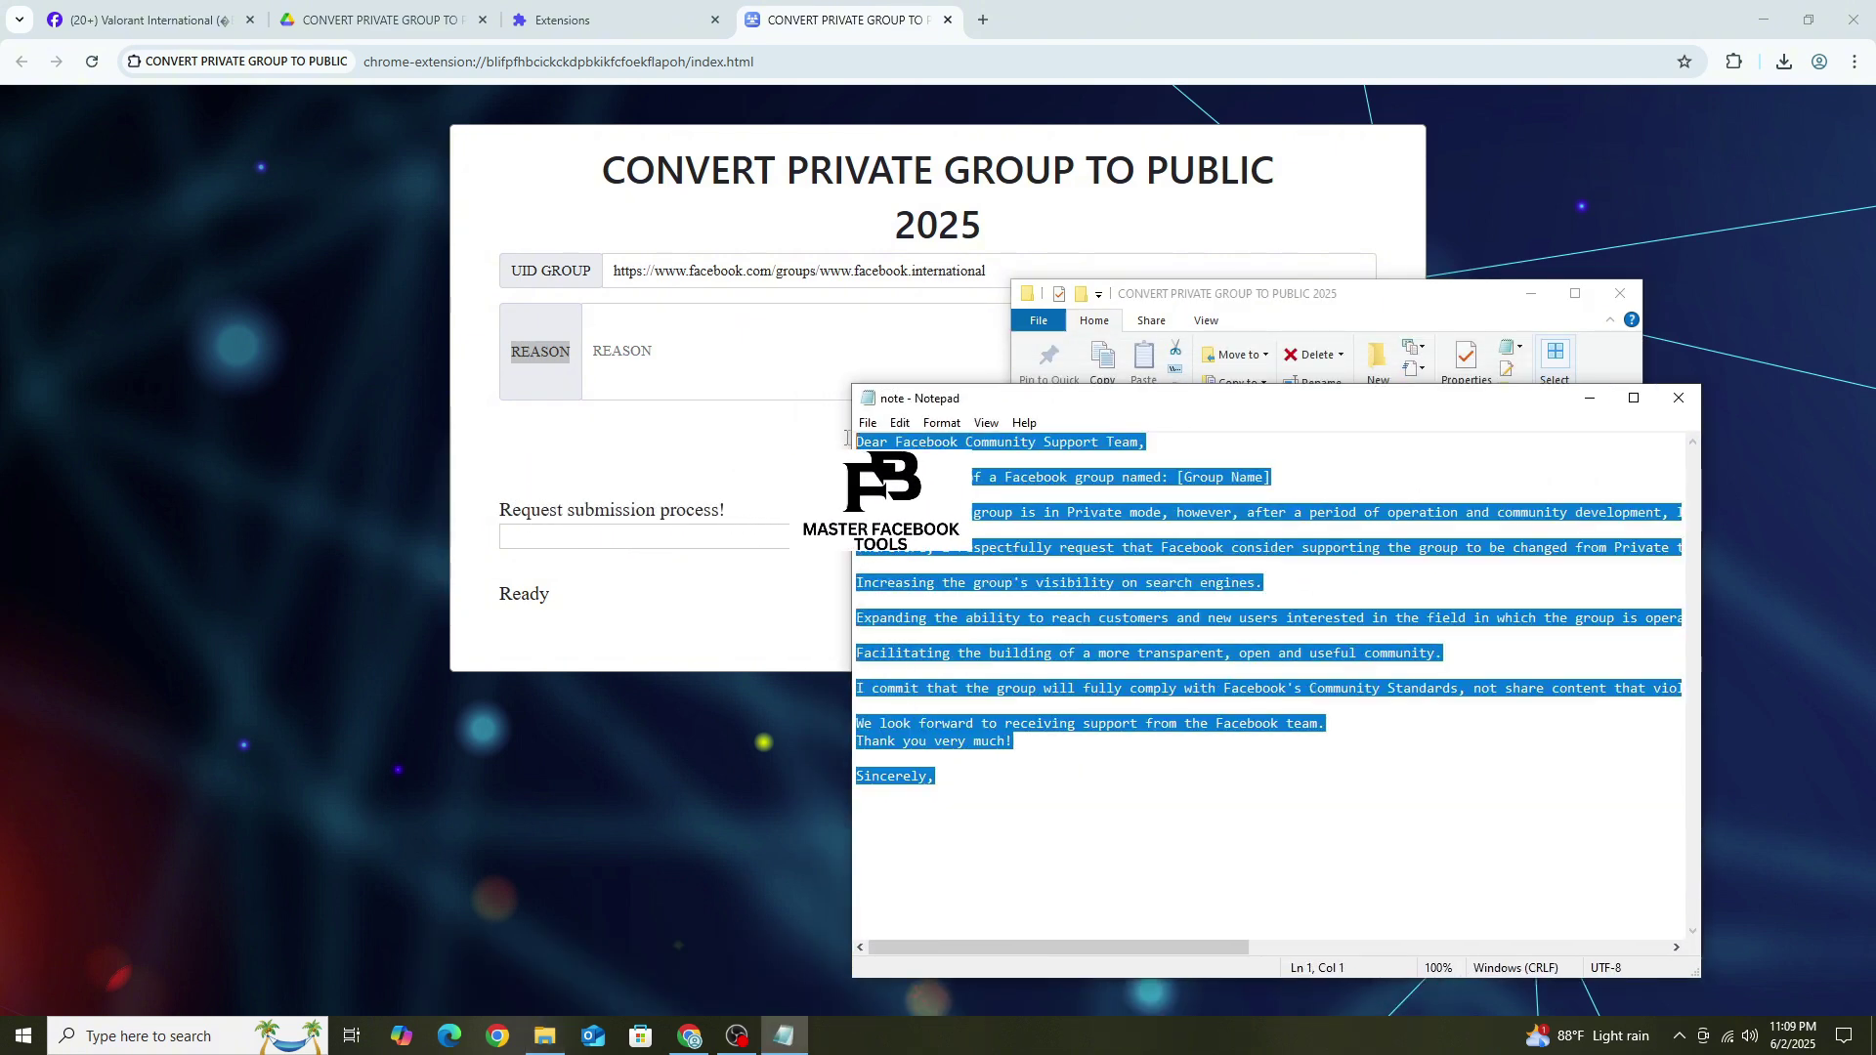
{"action": "right_click", "coordinate": [905, 469]}
{"action": "left_click", "coordinate": [943, 556]}
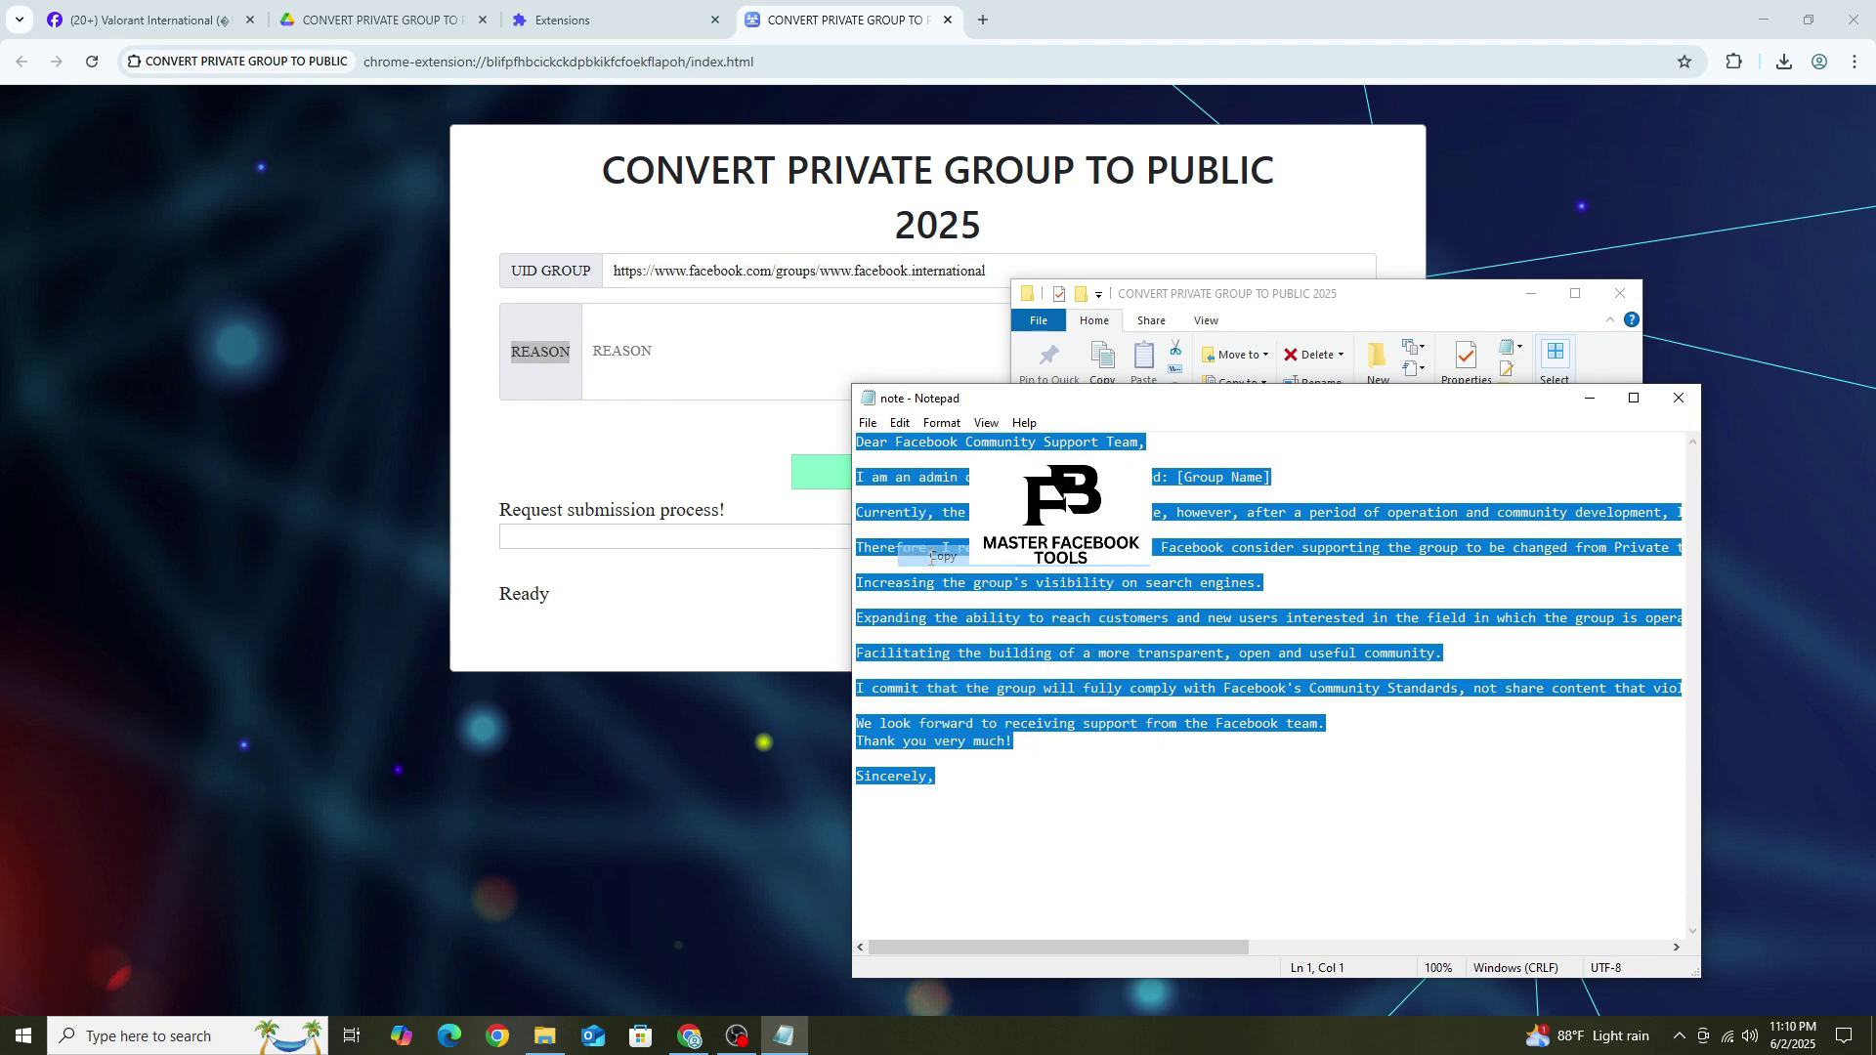
Paste the sample letter into REASON and select its [Group Name] placeholder
{"action": "left_click", "coordinate": [704, 375]}
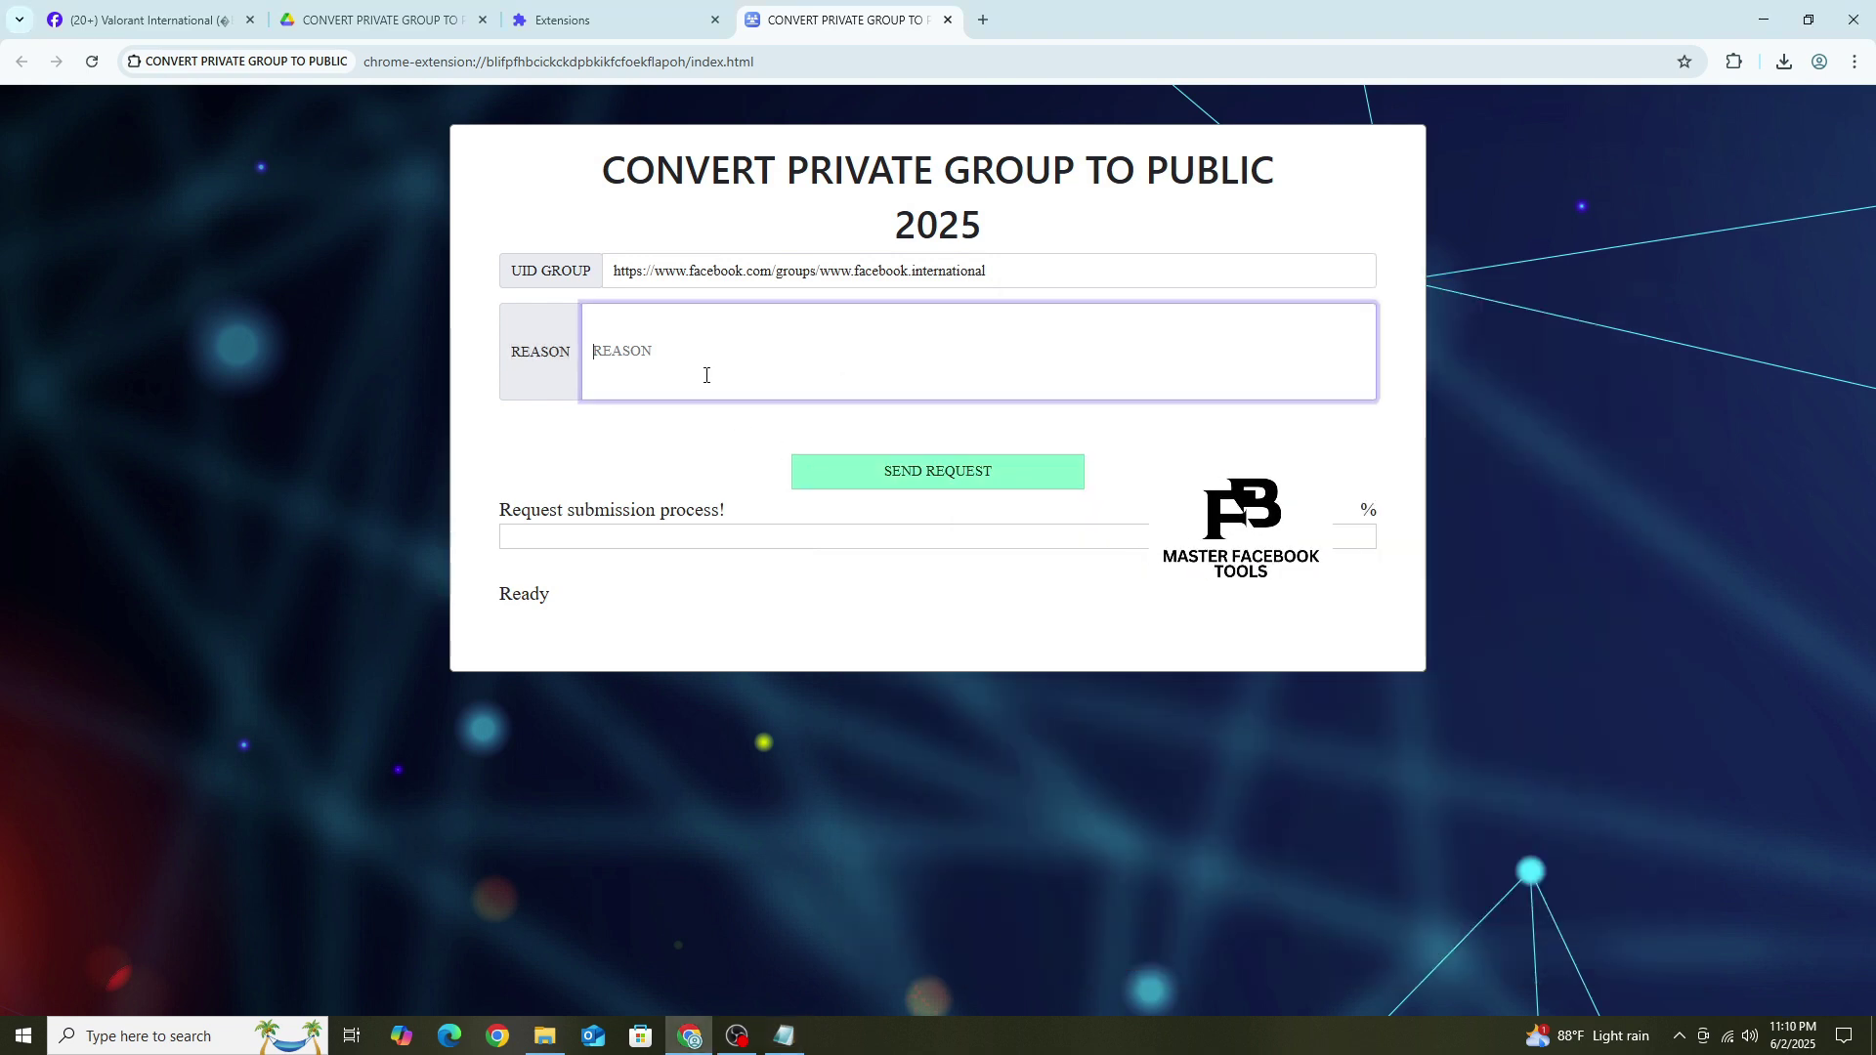
{"action": "right_click", "coordinate": [704, 379]}
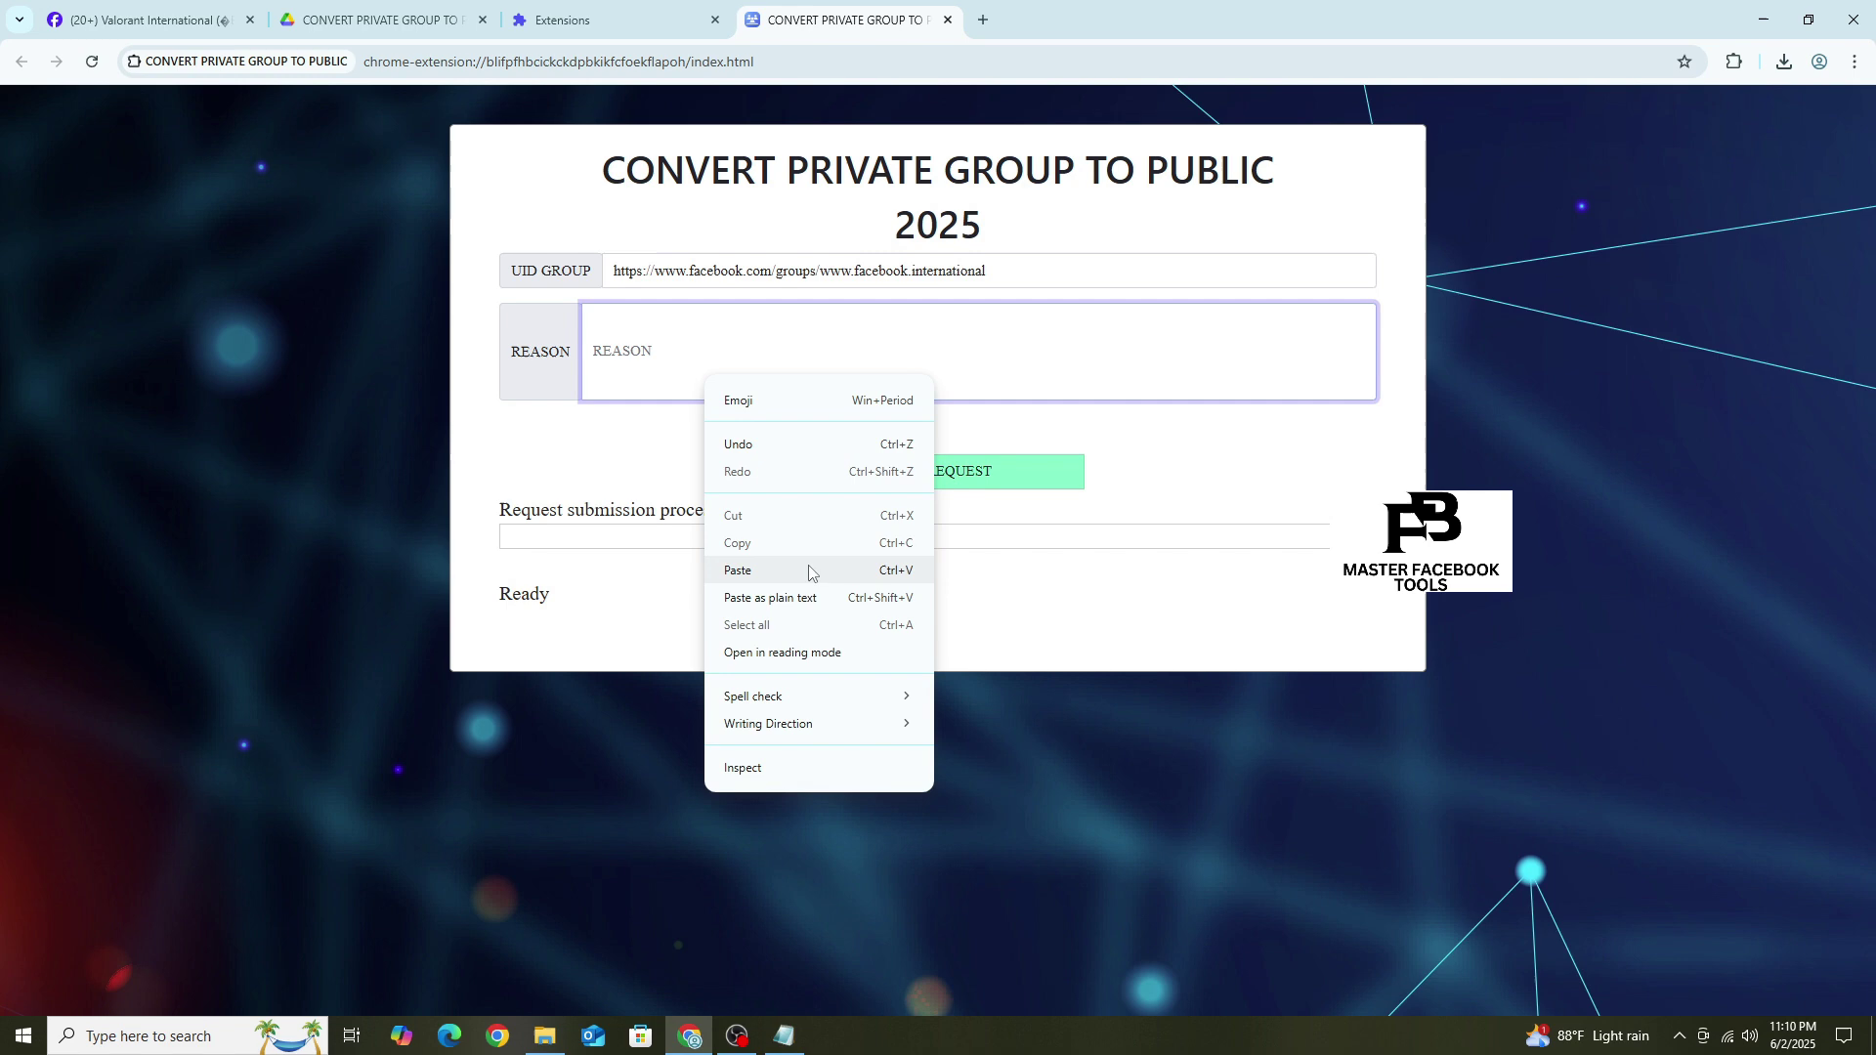
{"action": "left_click", "coordinate": [741, 571]}
{"action": "left_click_drag", "start_coordinate": [820, 352], "coordinate": [156, 357]}
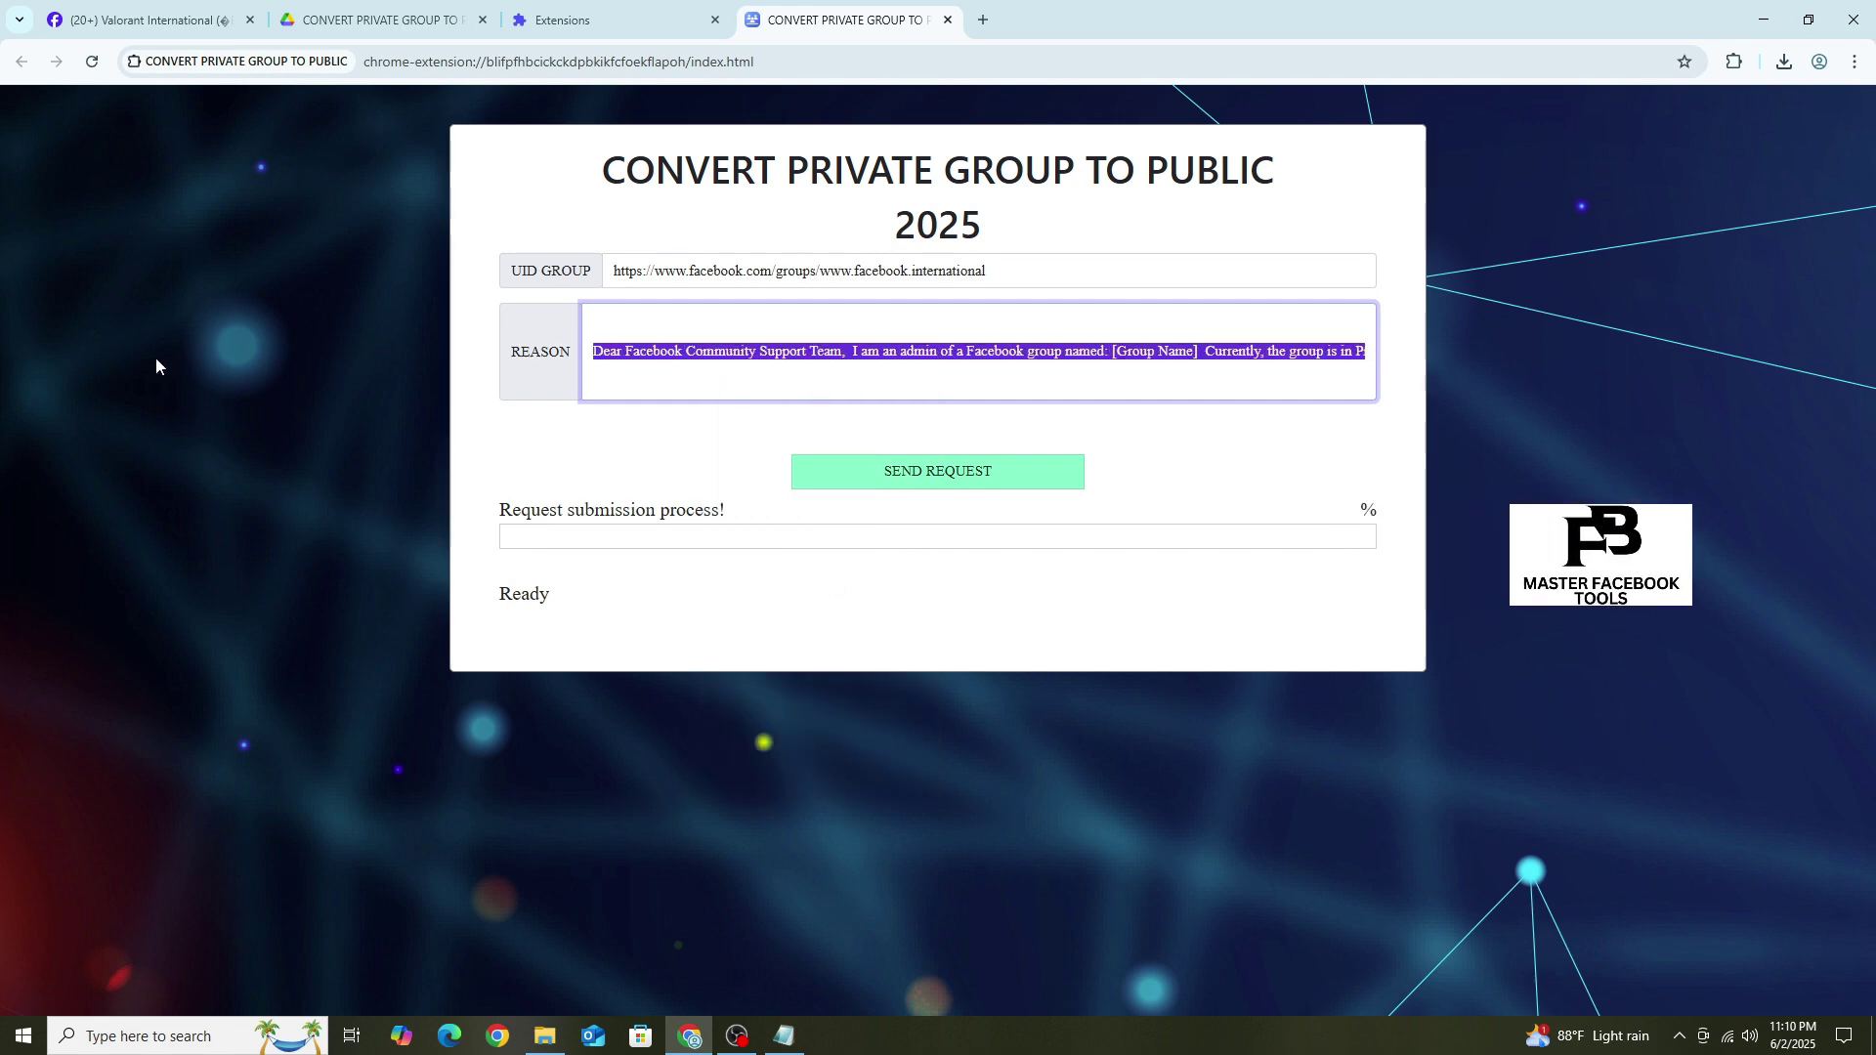
{"action": "left_click", "coordinate": [1131, 355]}
{"action": "left_click_drag", "start_coordinate": [1114, 352], "coordinate": [1194, 352]}
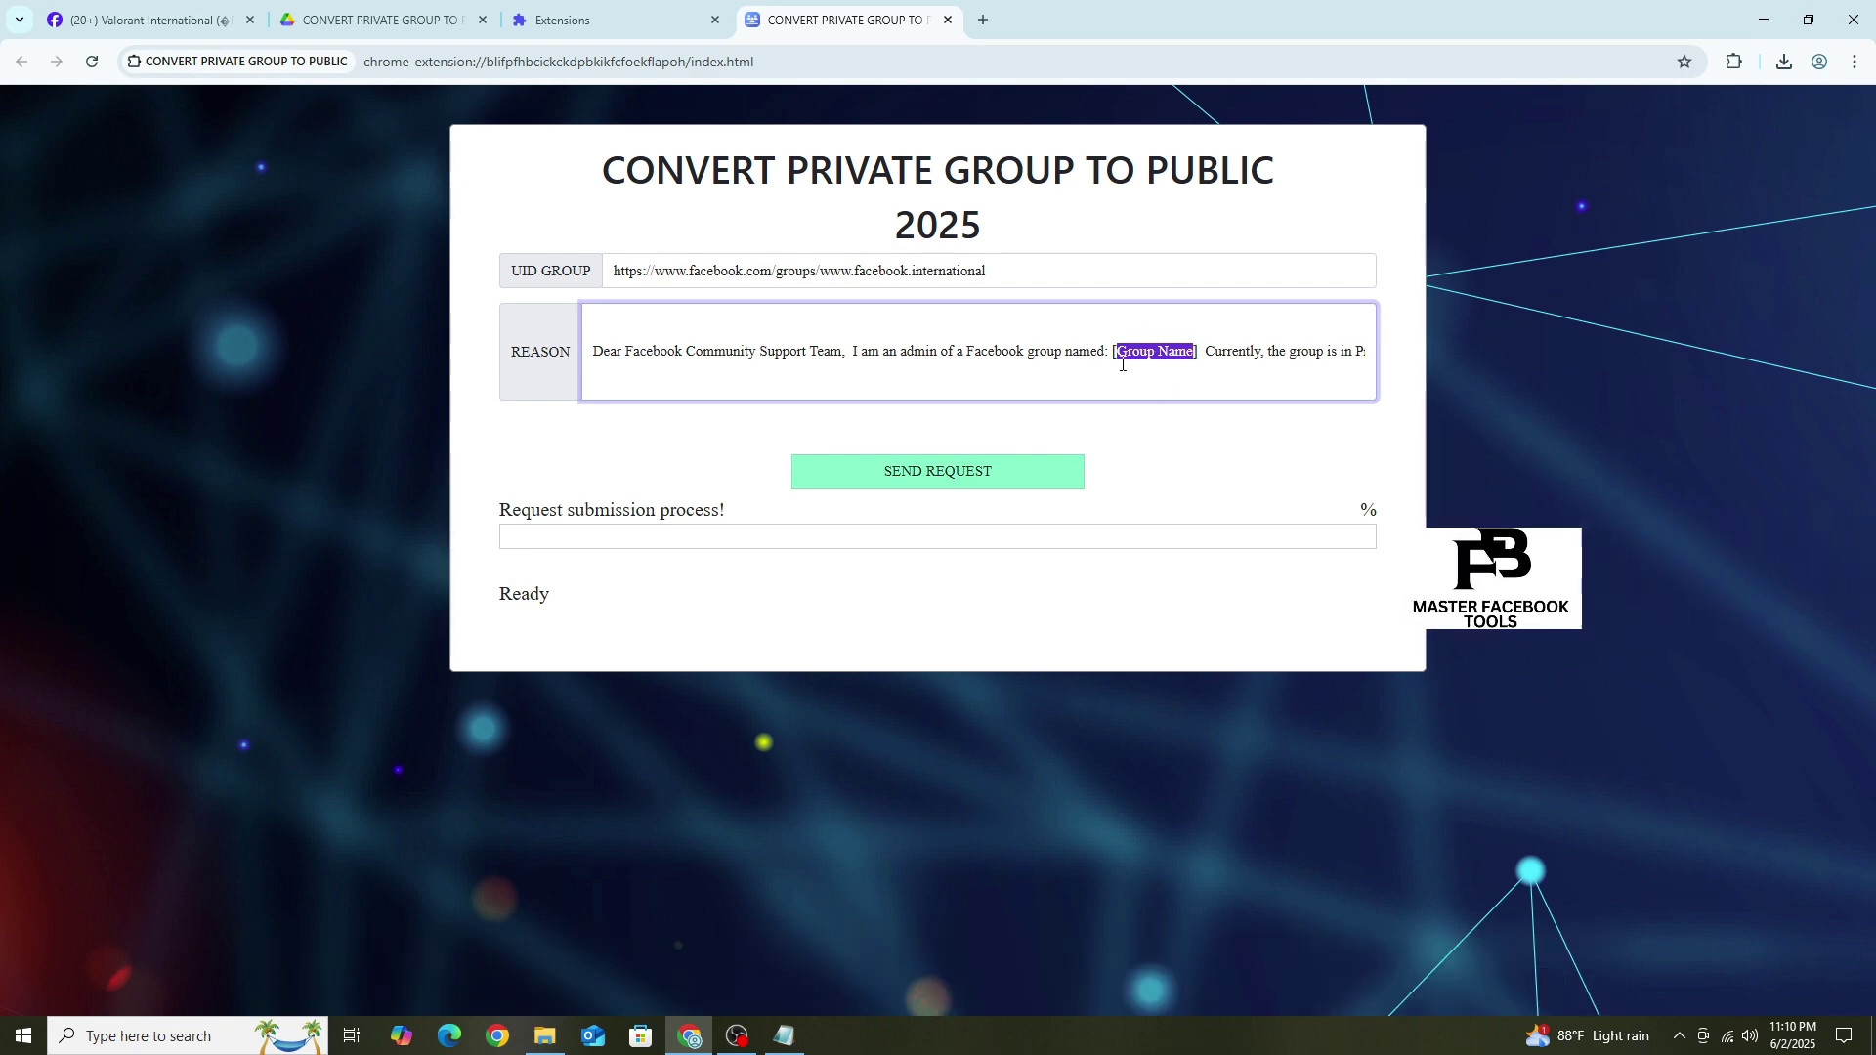
Copy the Valorant International group's full name and paste it over [Group Name]
{"action": "left_click", "coordinate": [140, 19]}
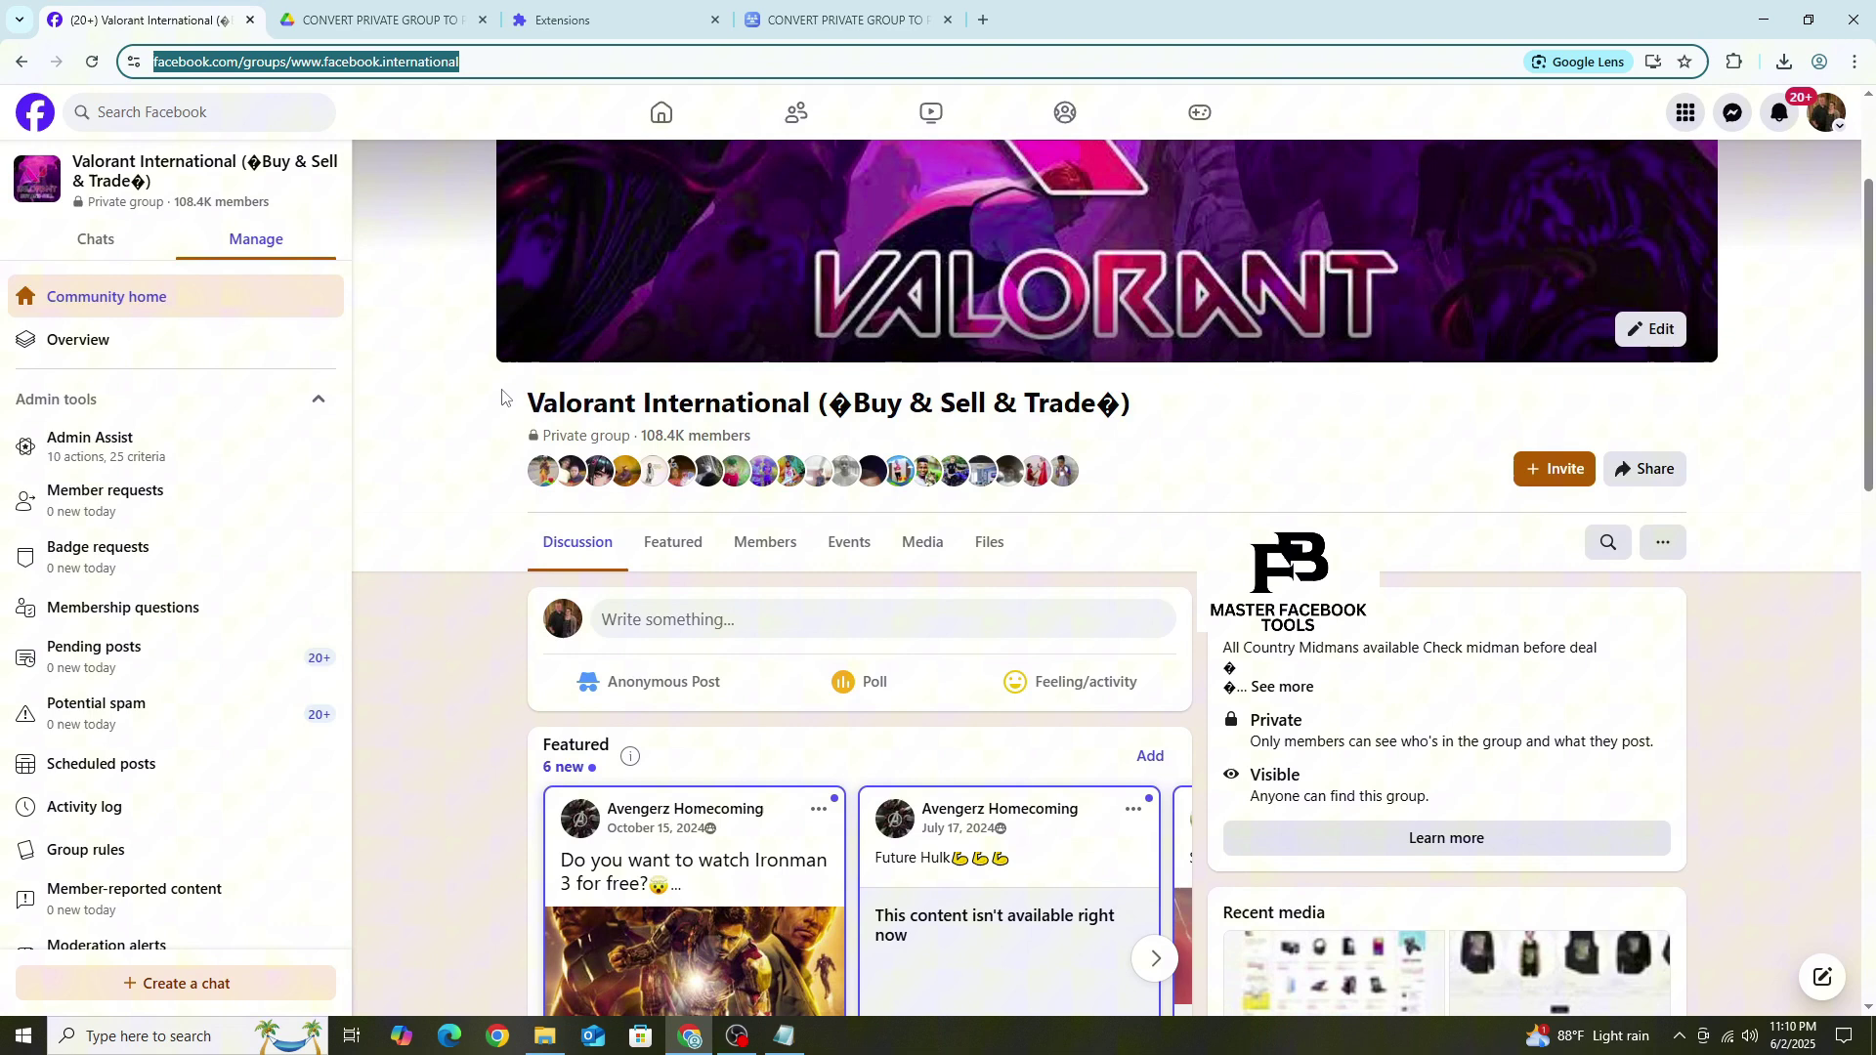
{"action": "left_click_drag", "start_coordinate": [503, 395], "coordinate": [1133, 386]}
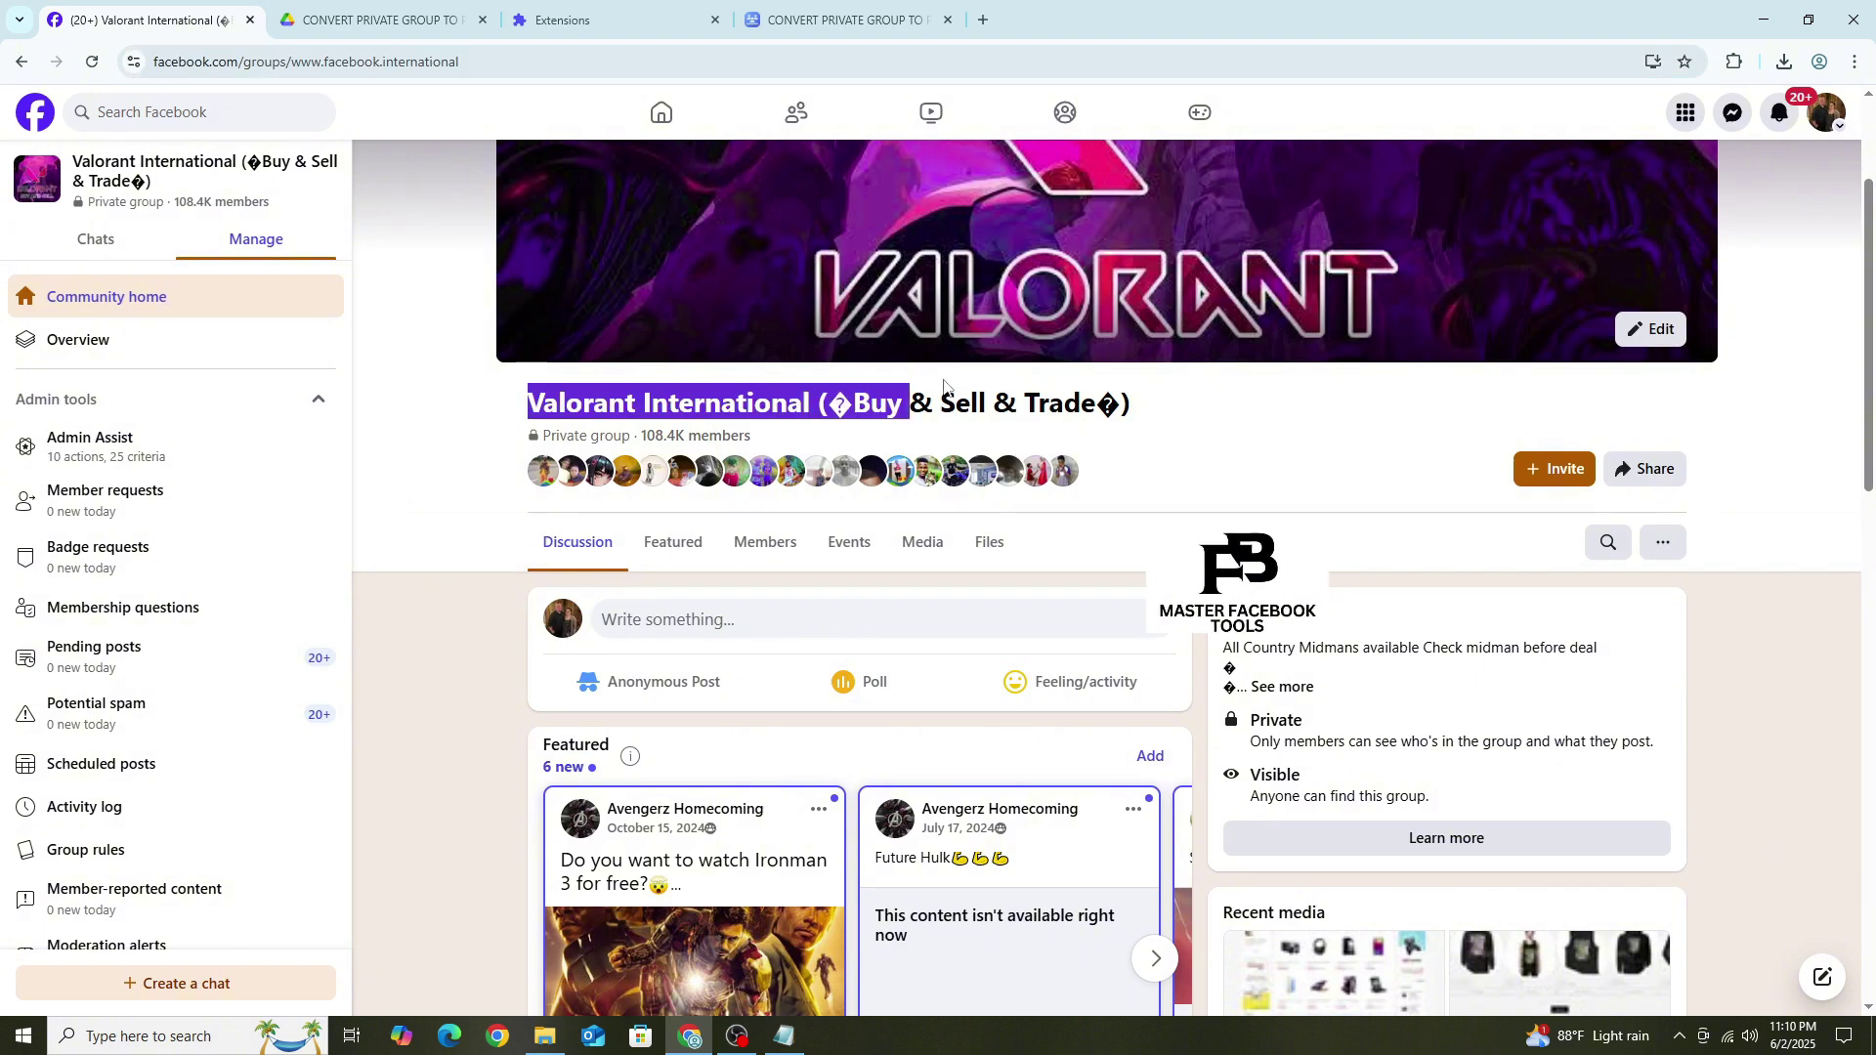
{"action": "right_click", "coordinate": [837, 405]}
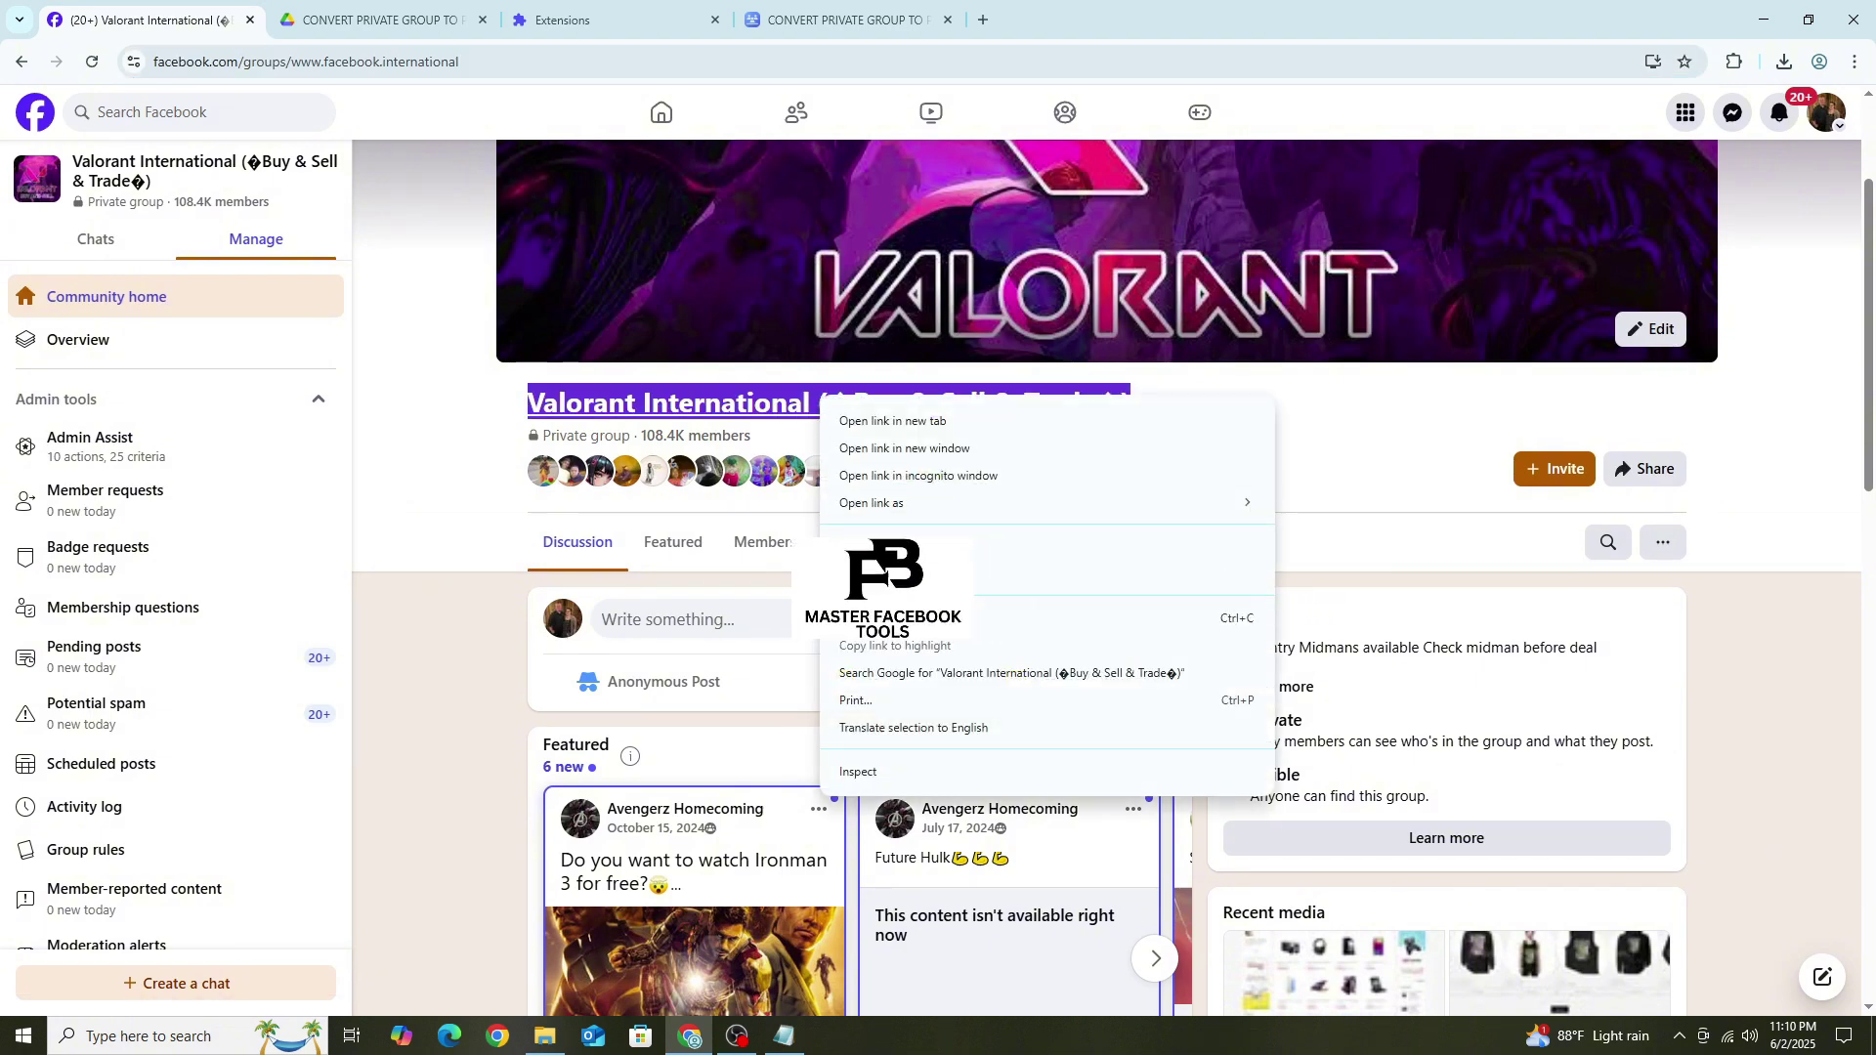
{"action": "left_click", "coordinate": [890, 623]}
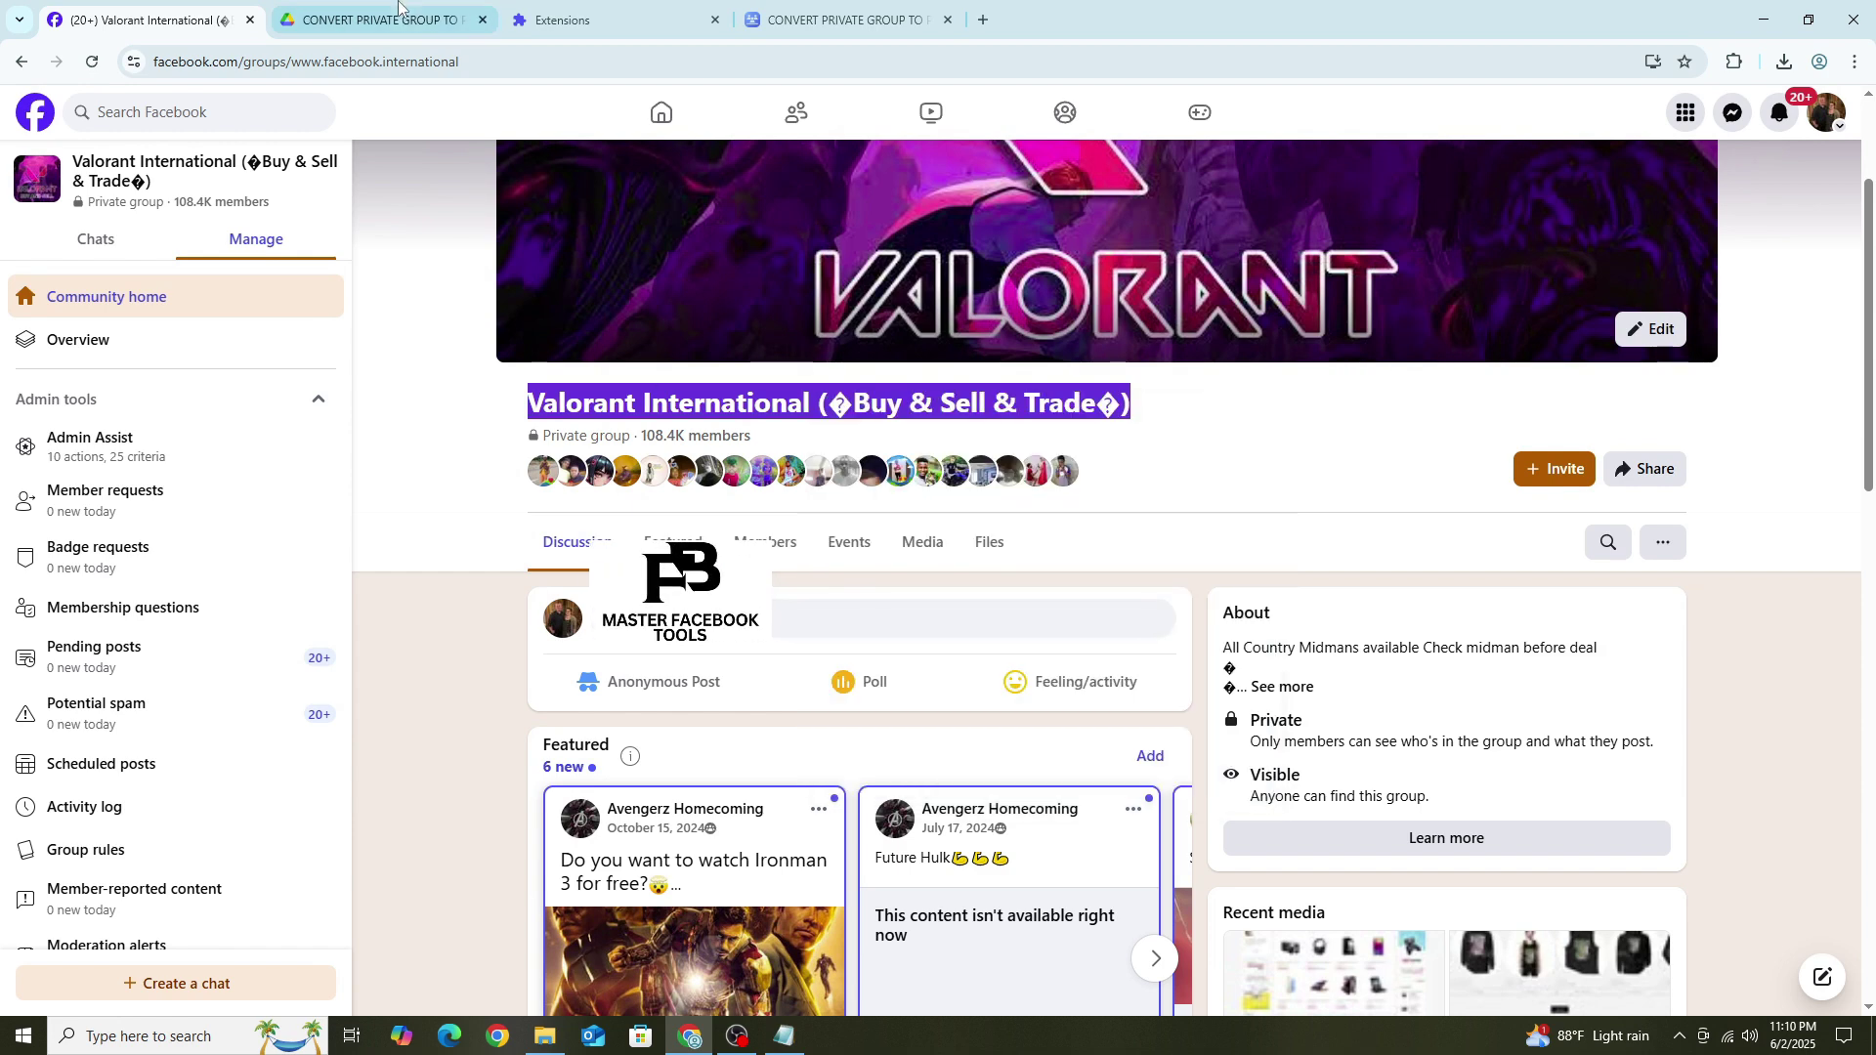
{"action": "left_click", "coordinate": [843, 19]}
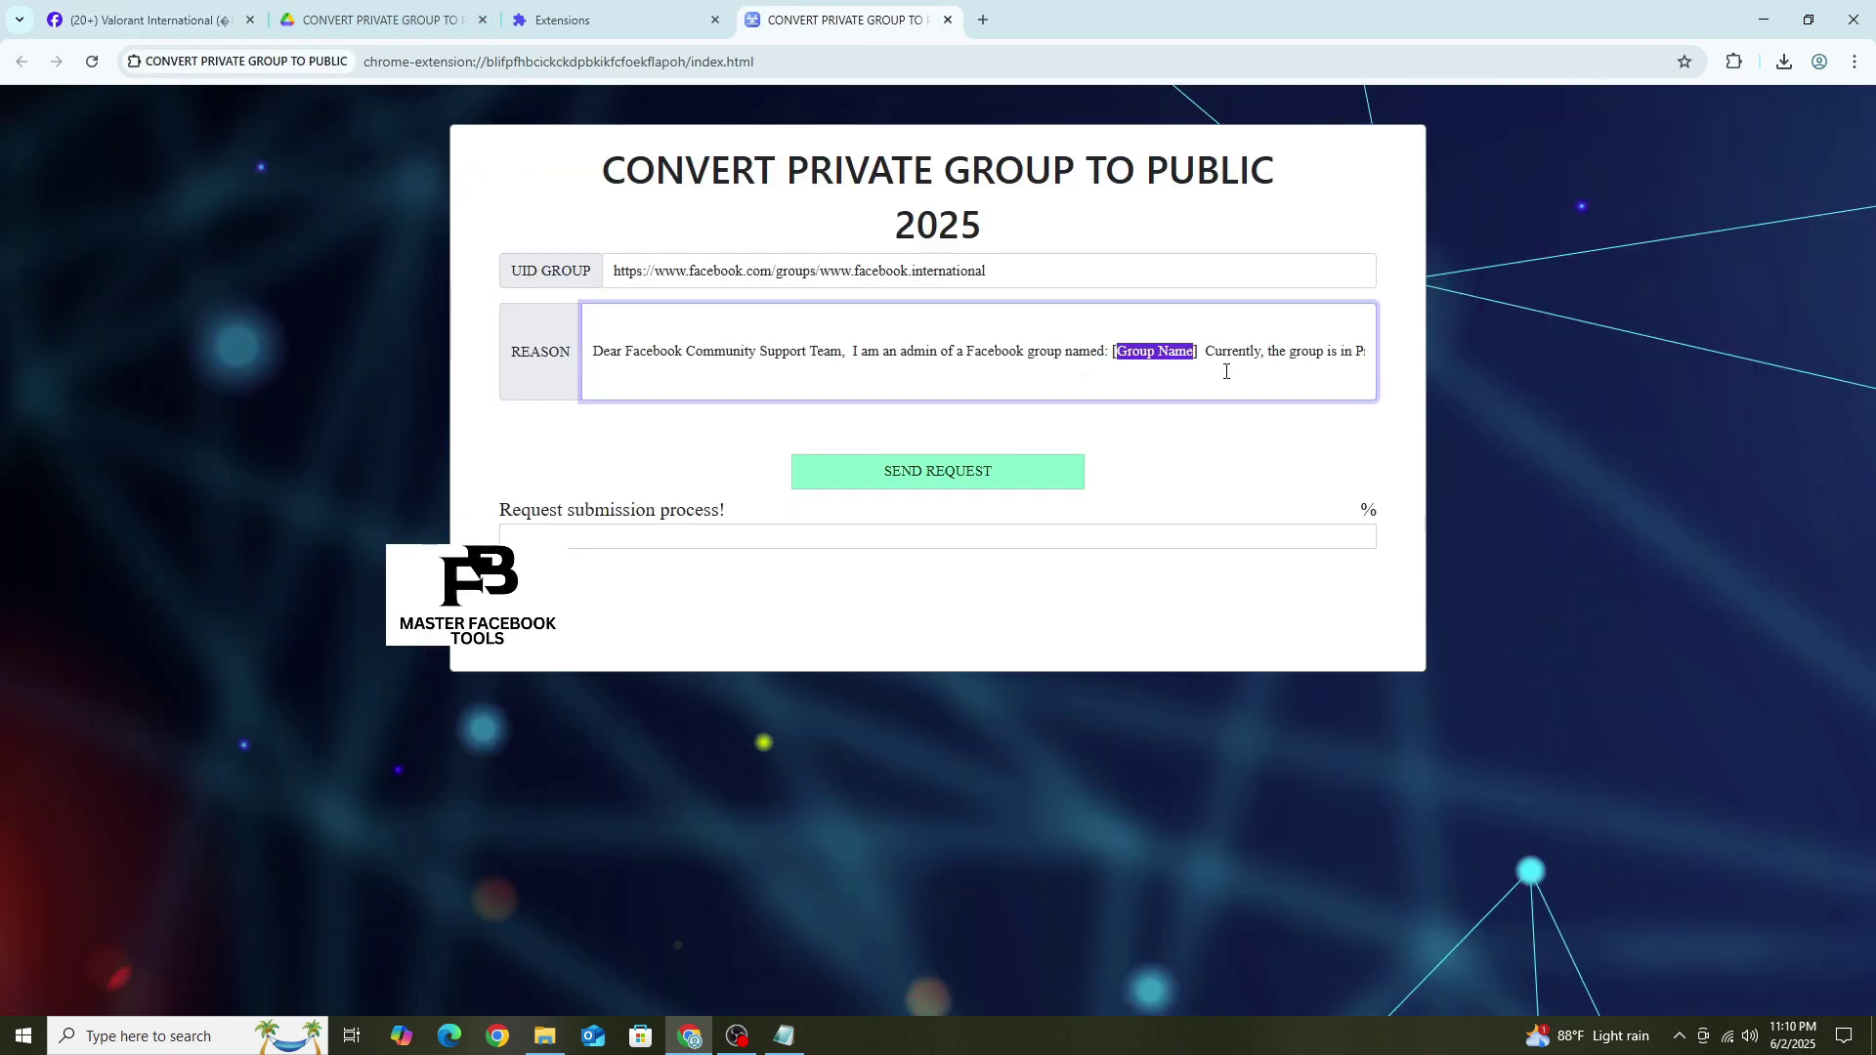
{"action": "right_click", "coordinate": [1138, 353]}
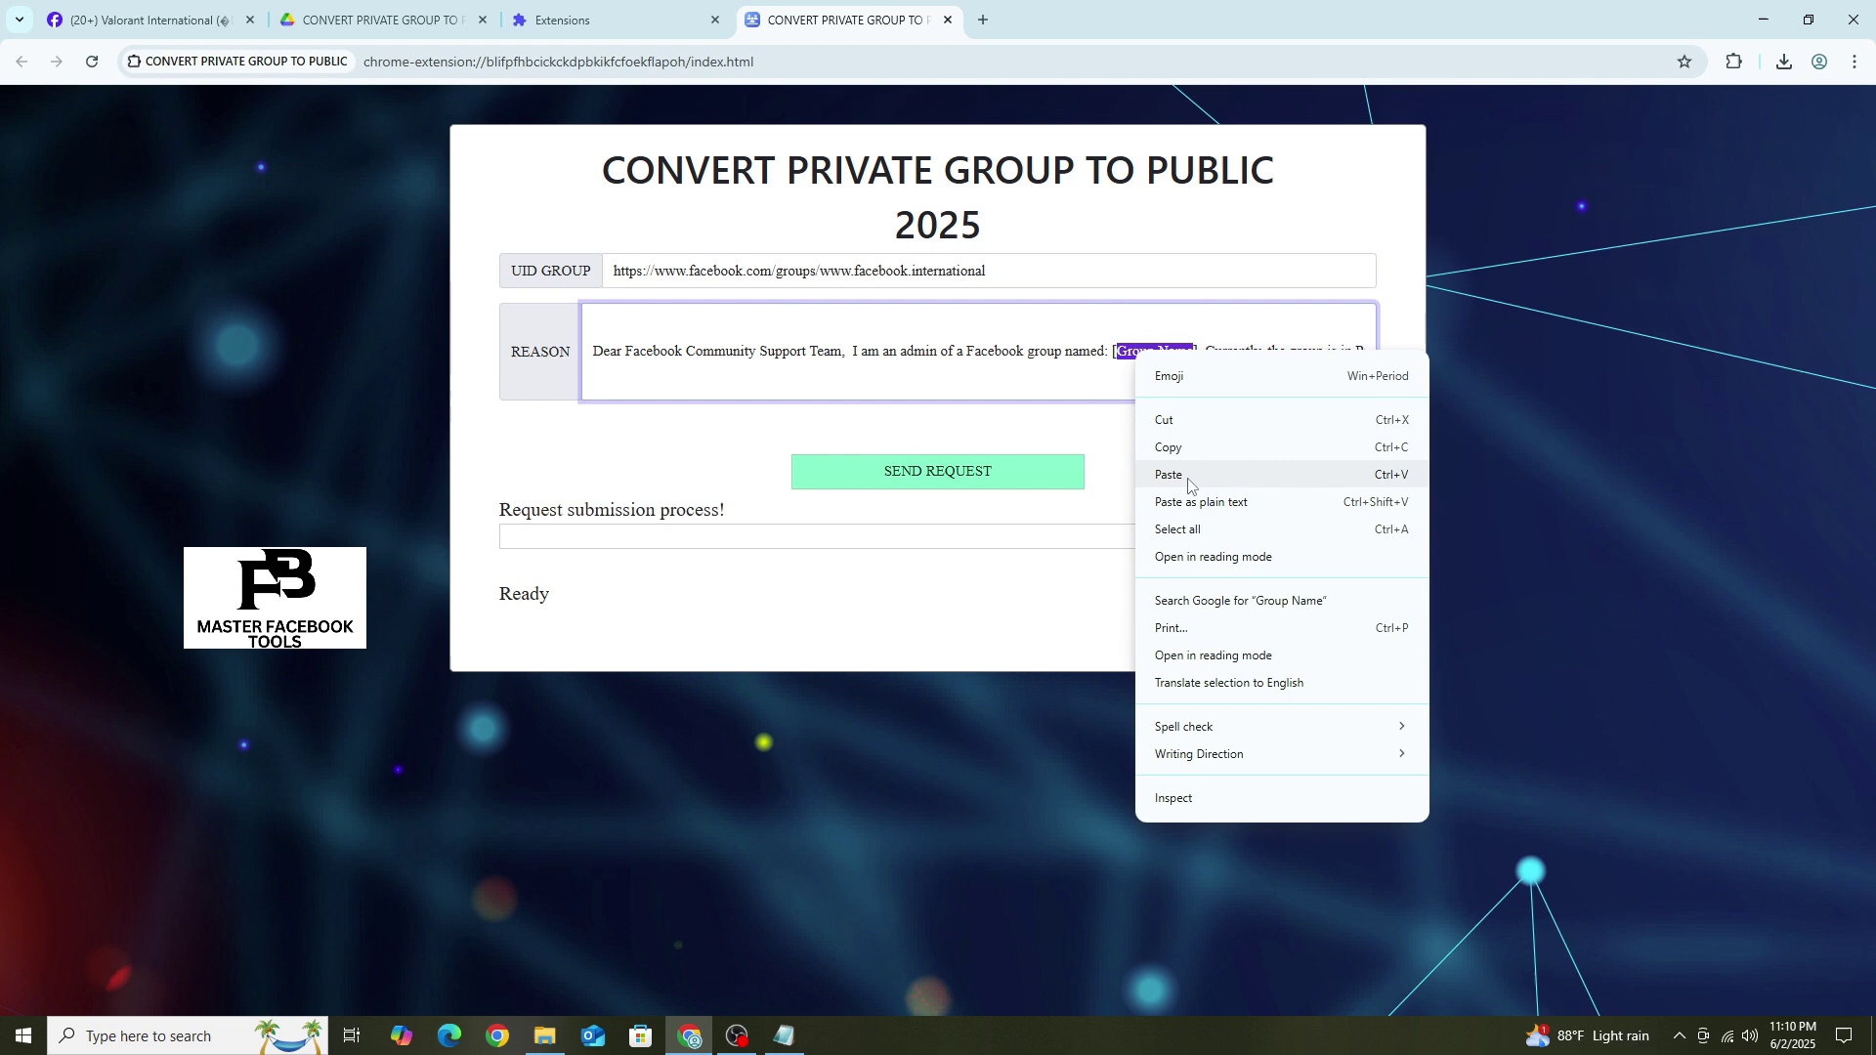
{"action": "left_click", "coordinate": [1225, 478]}
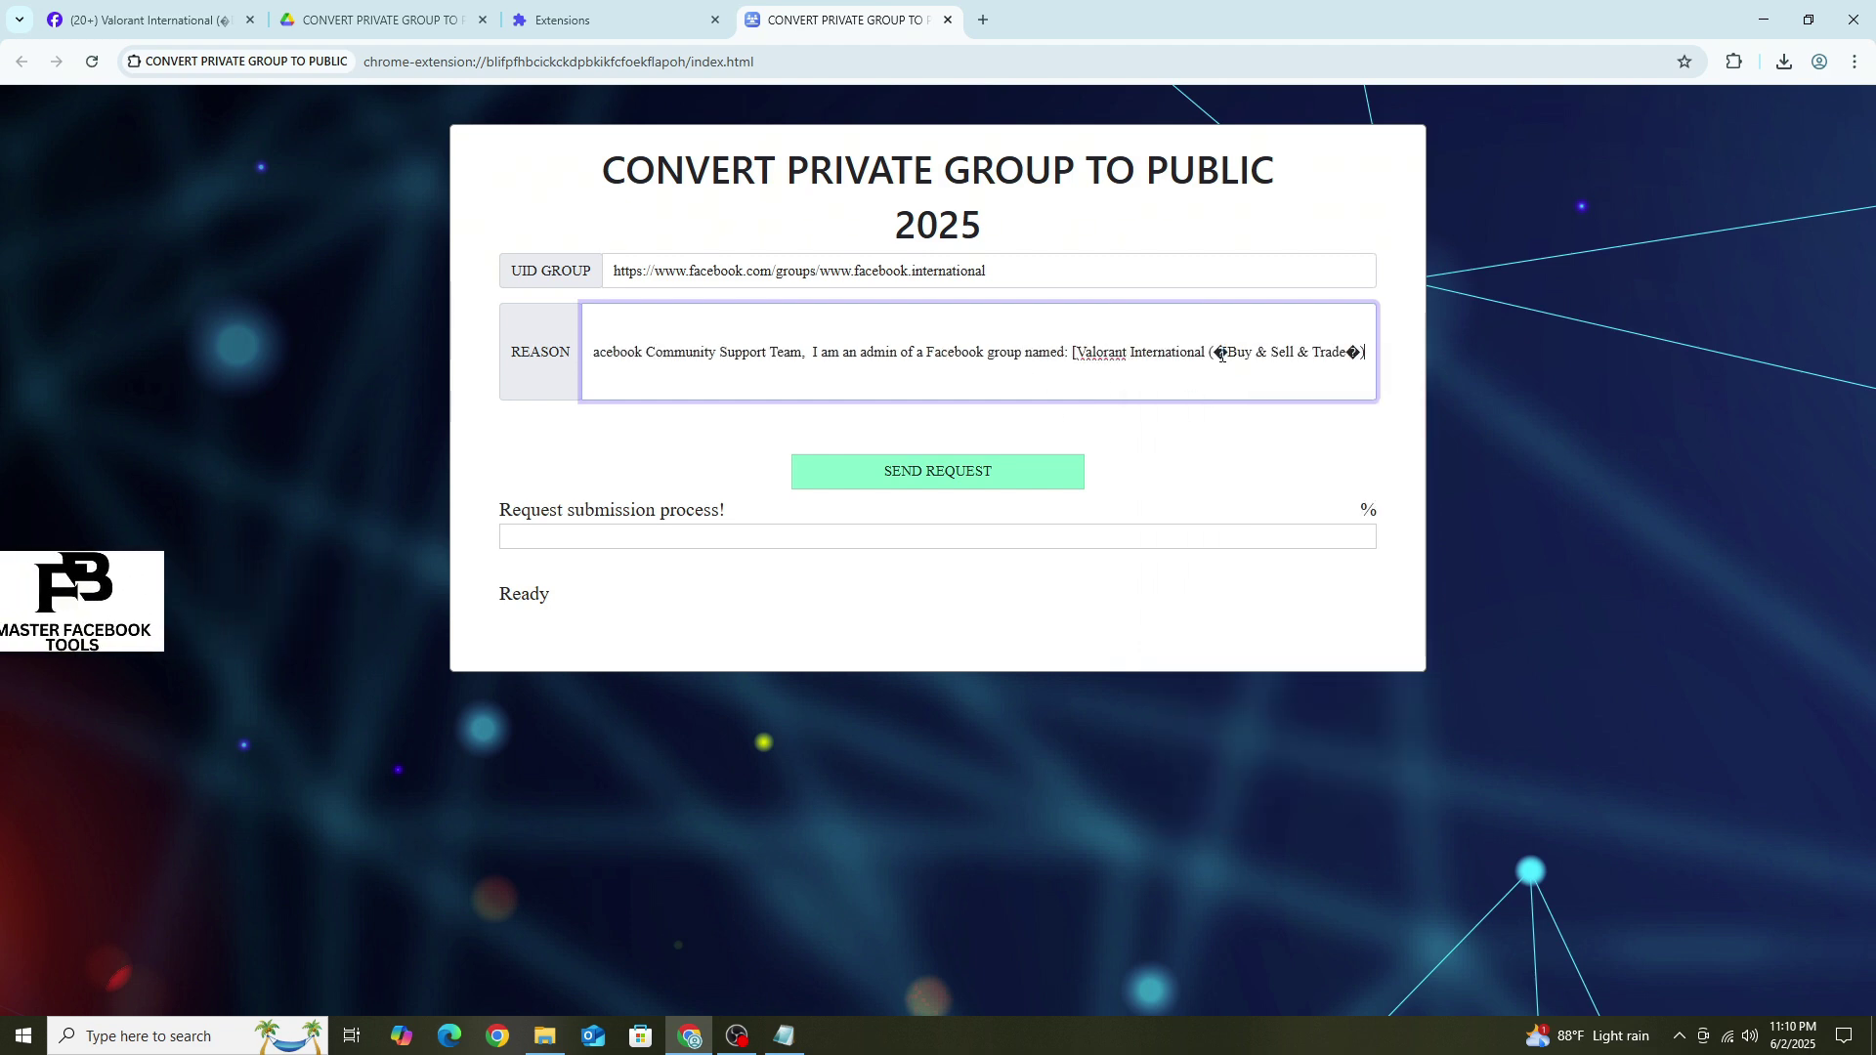
{"action": "left_click_drag", "start_coordinate": [1361, 352], "coordinate": [1070, 352]}
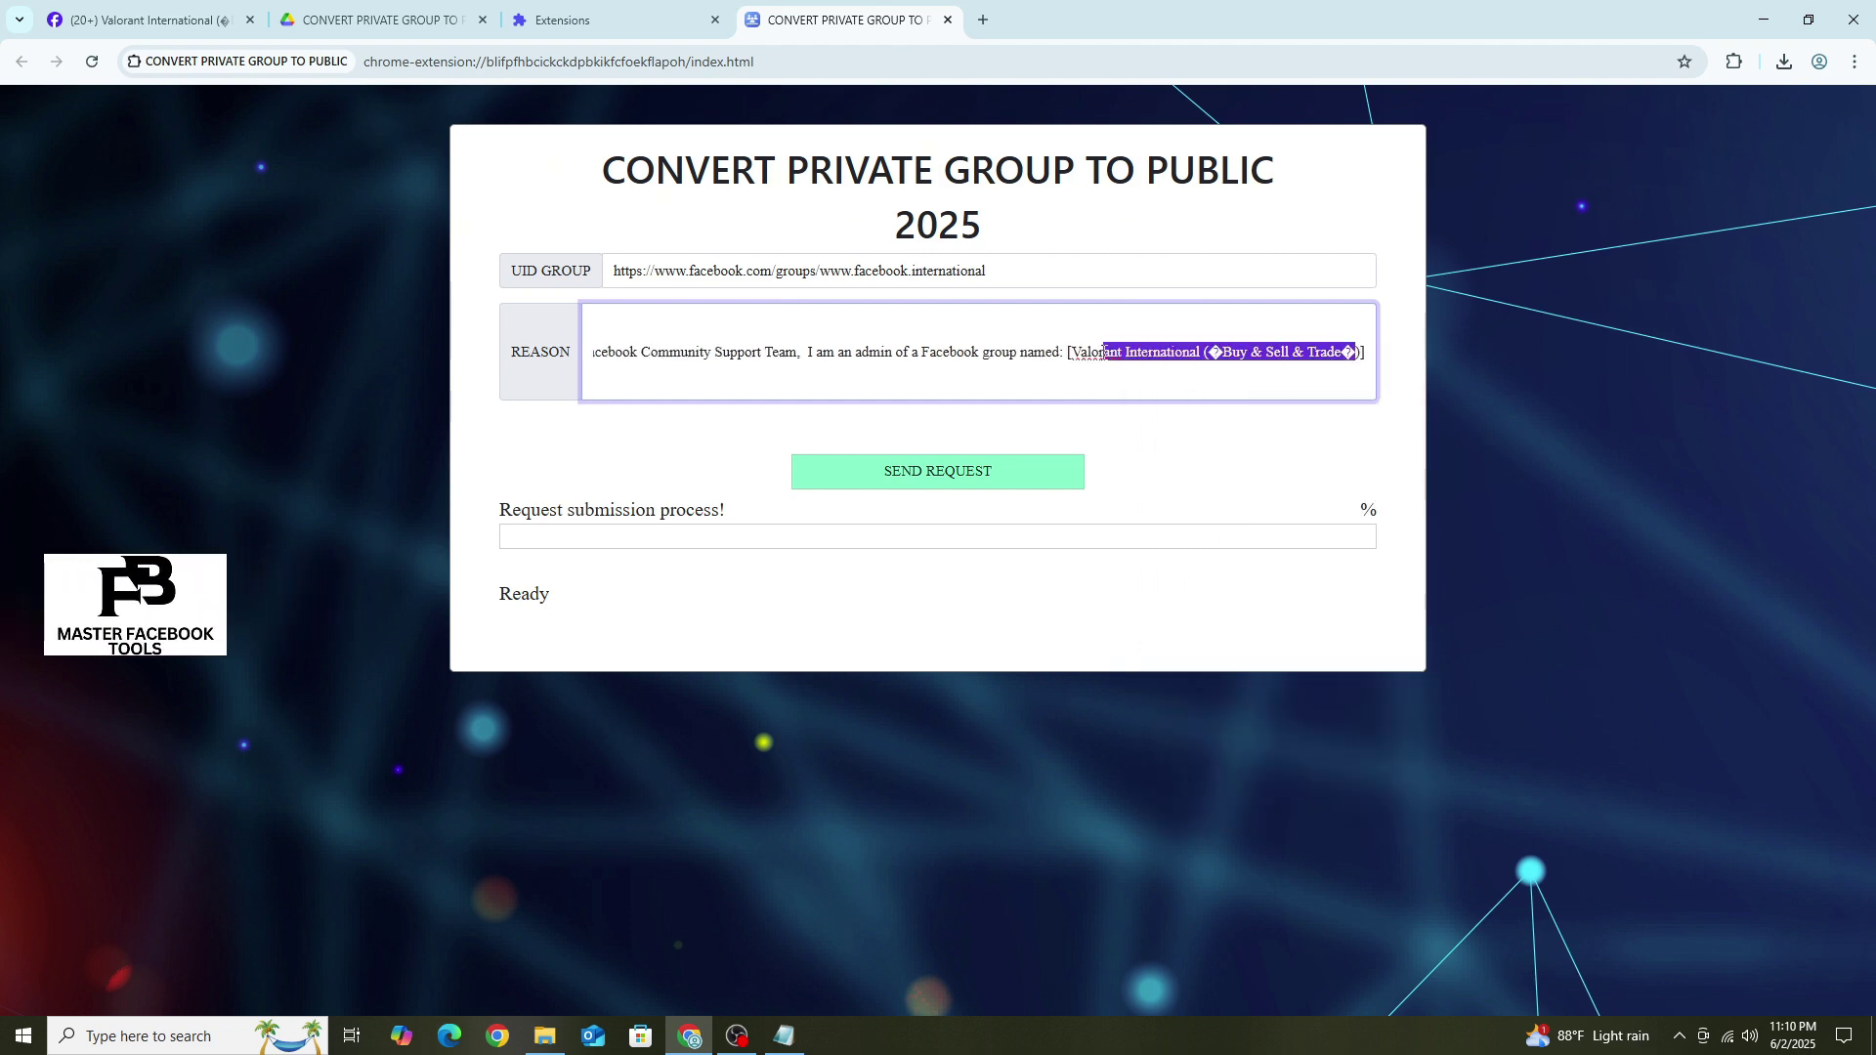
{"action": "left_click", "coordinate": [1152, 429]}
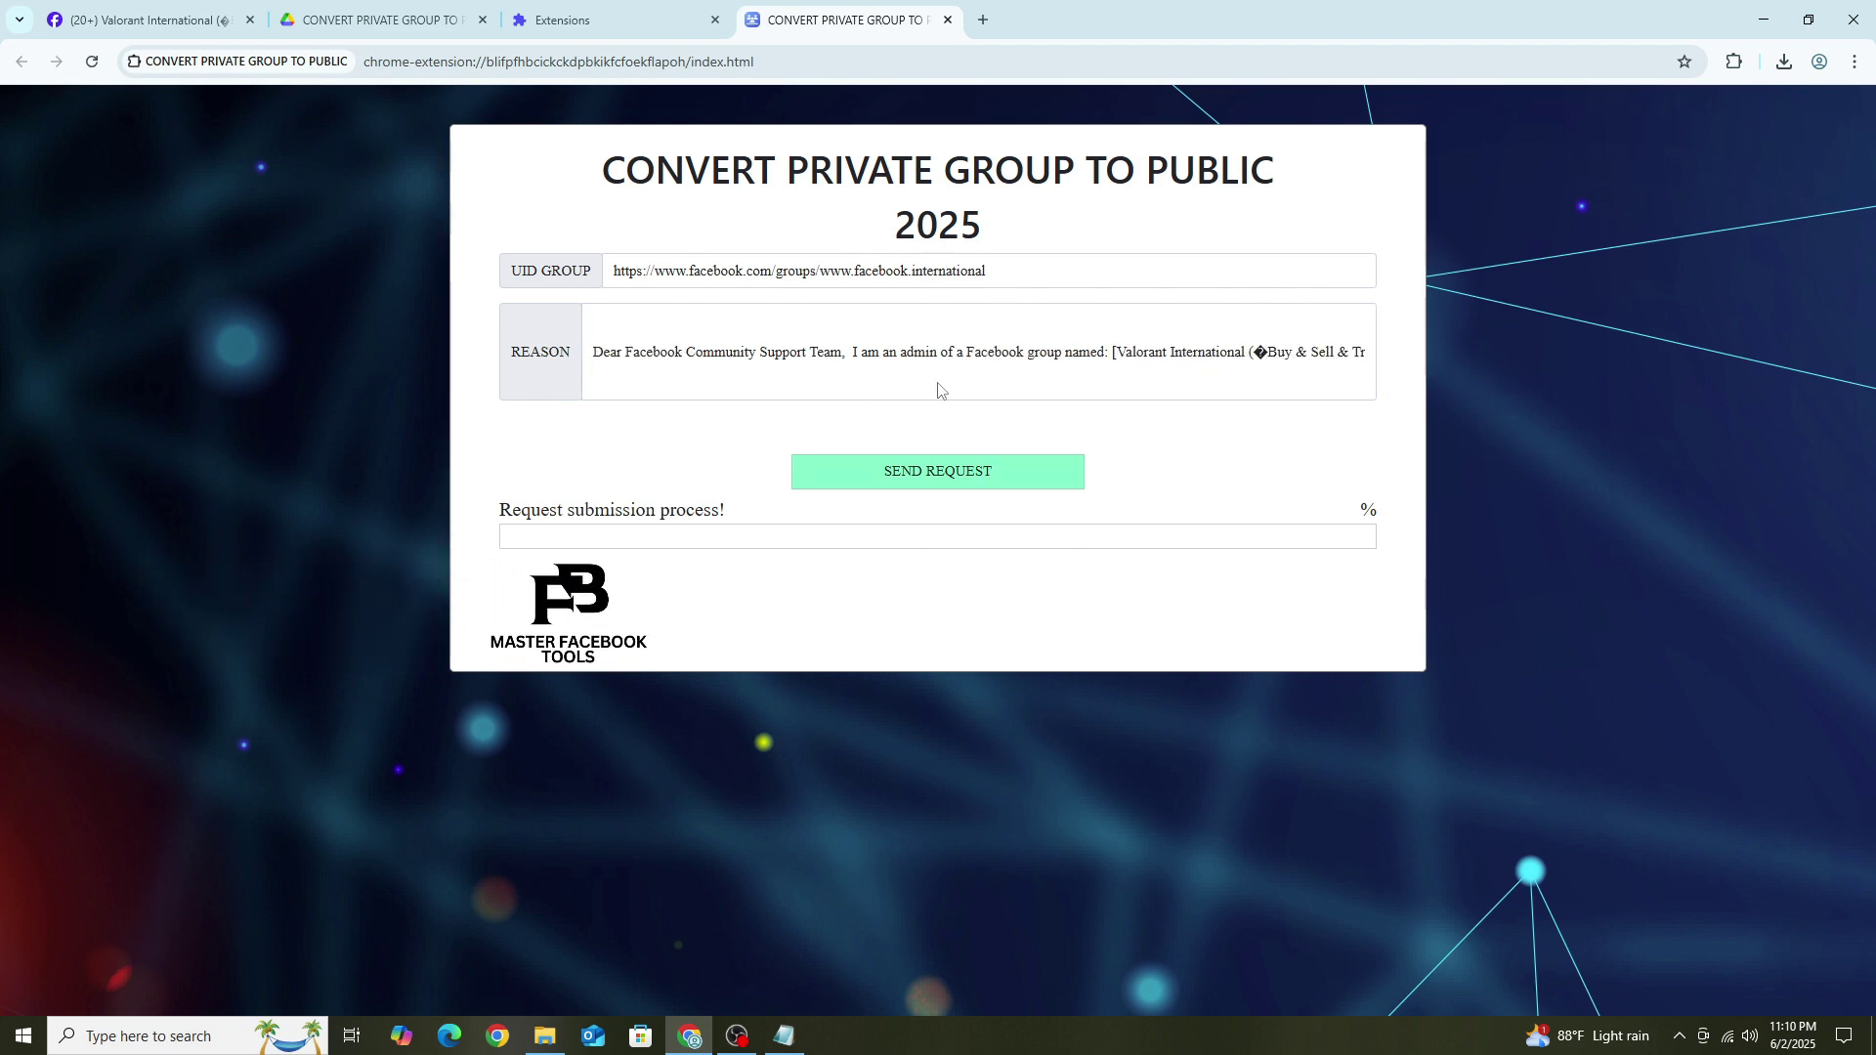
Send the conversion request and highlight the 100% success result message
{"action": "left_click", "coordinate": [938, 471]}
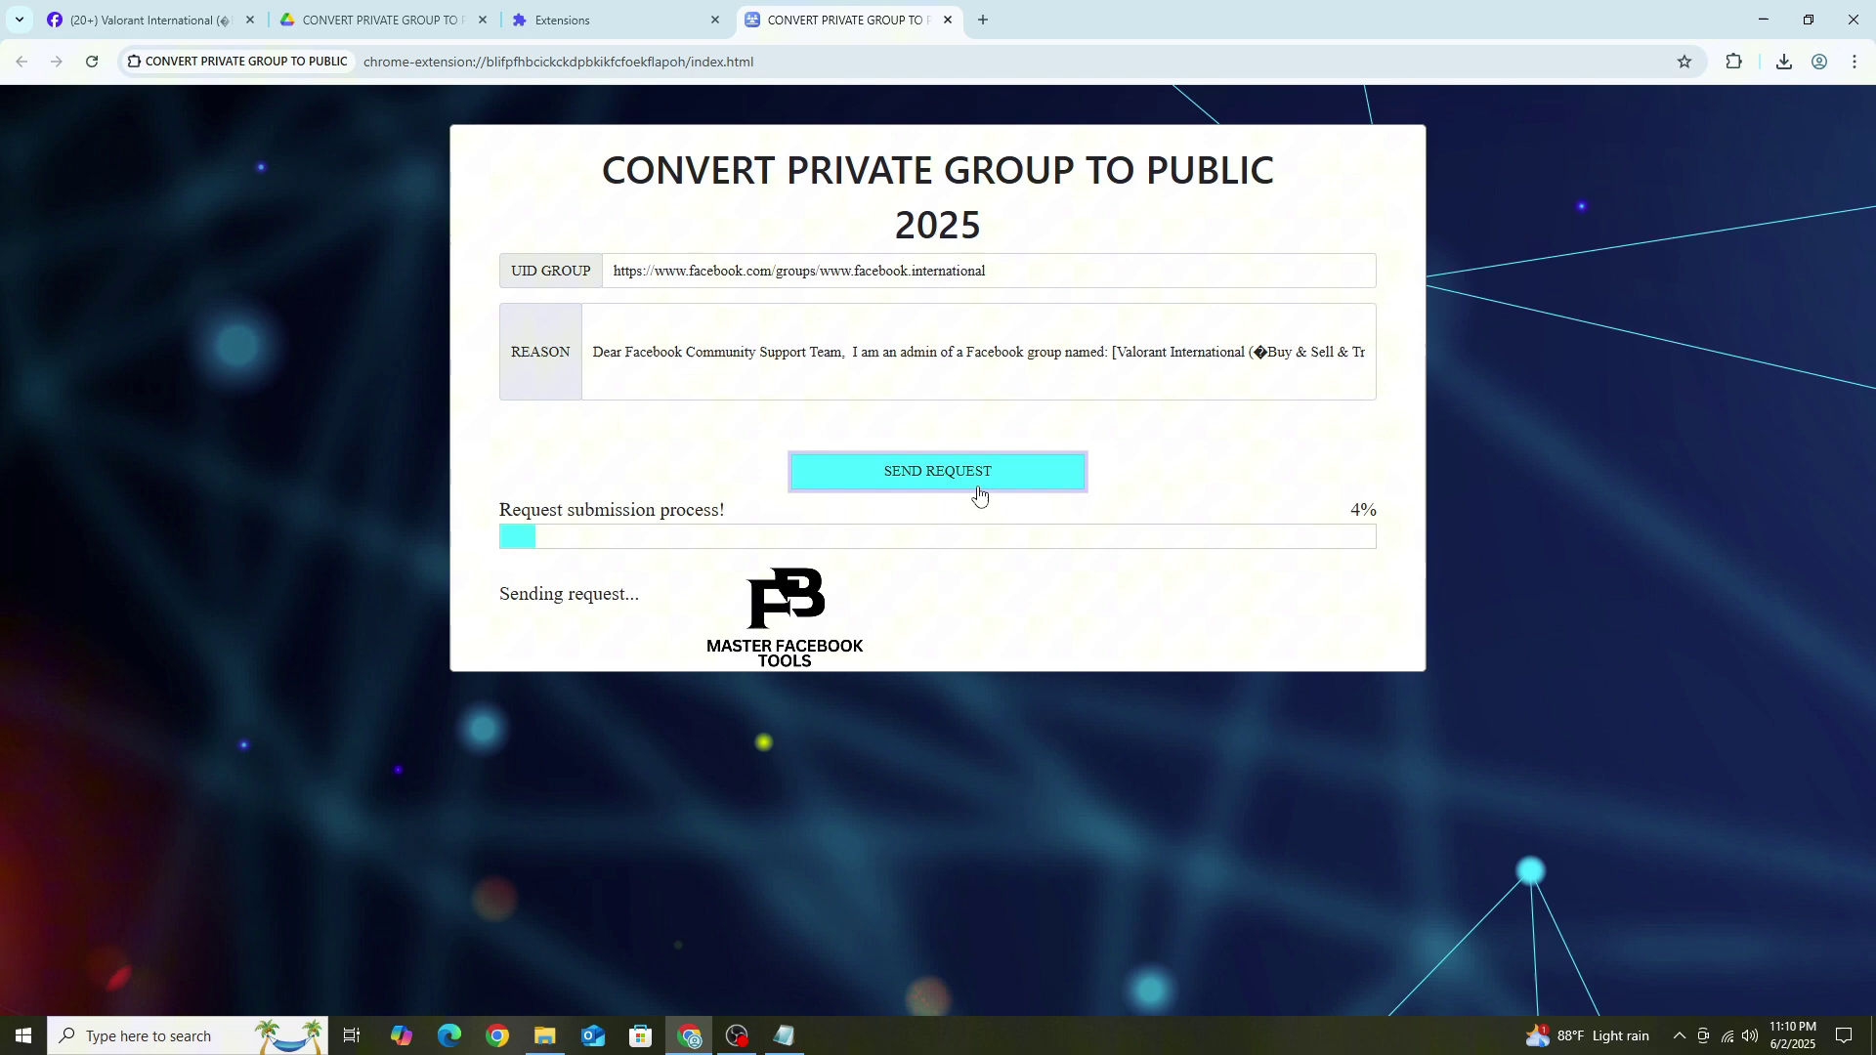
{"action": "left_click_drag", "start_coordinate": [507, 594], "coordinate": [630, 594]}
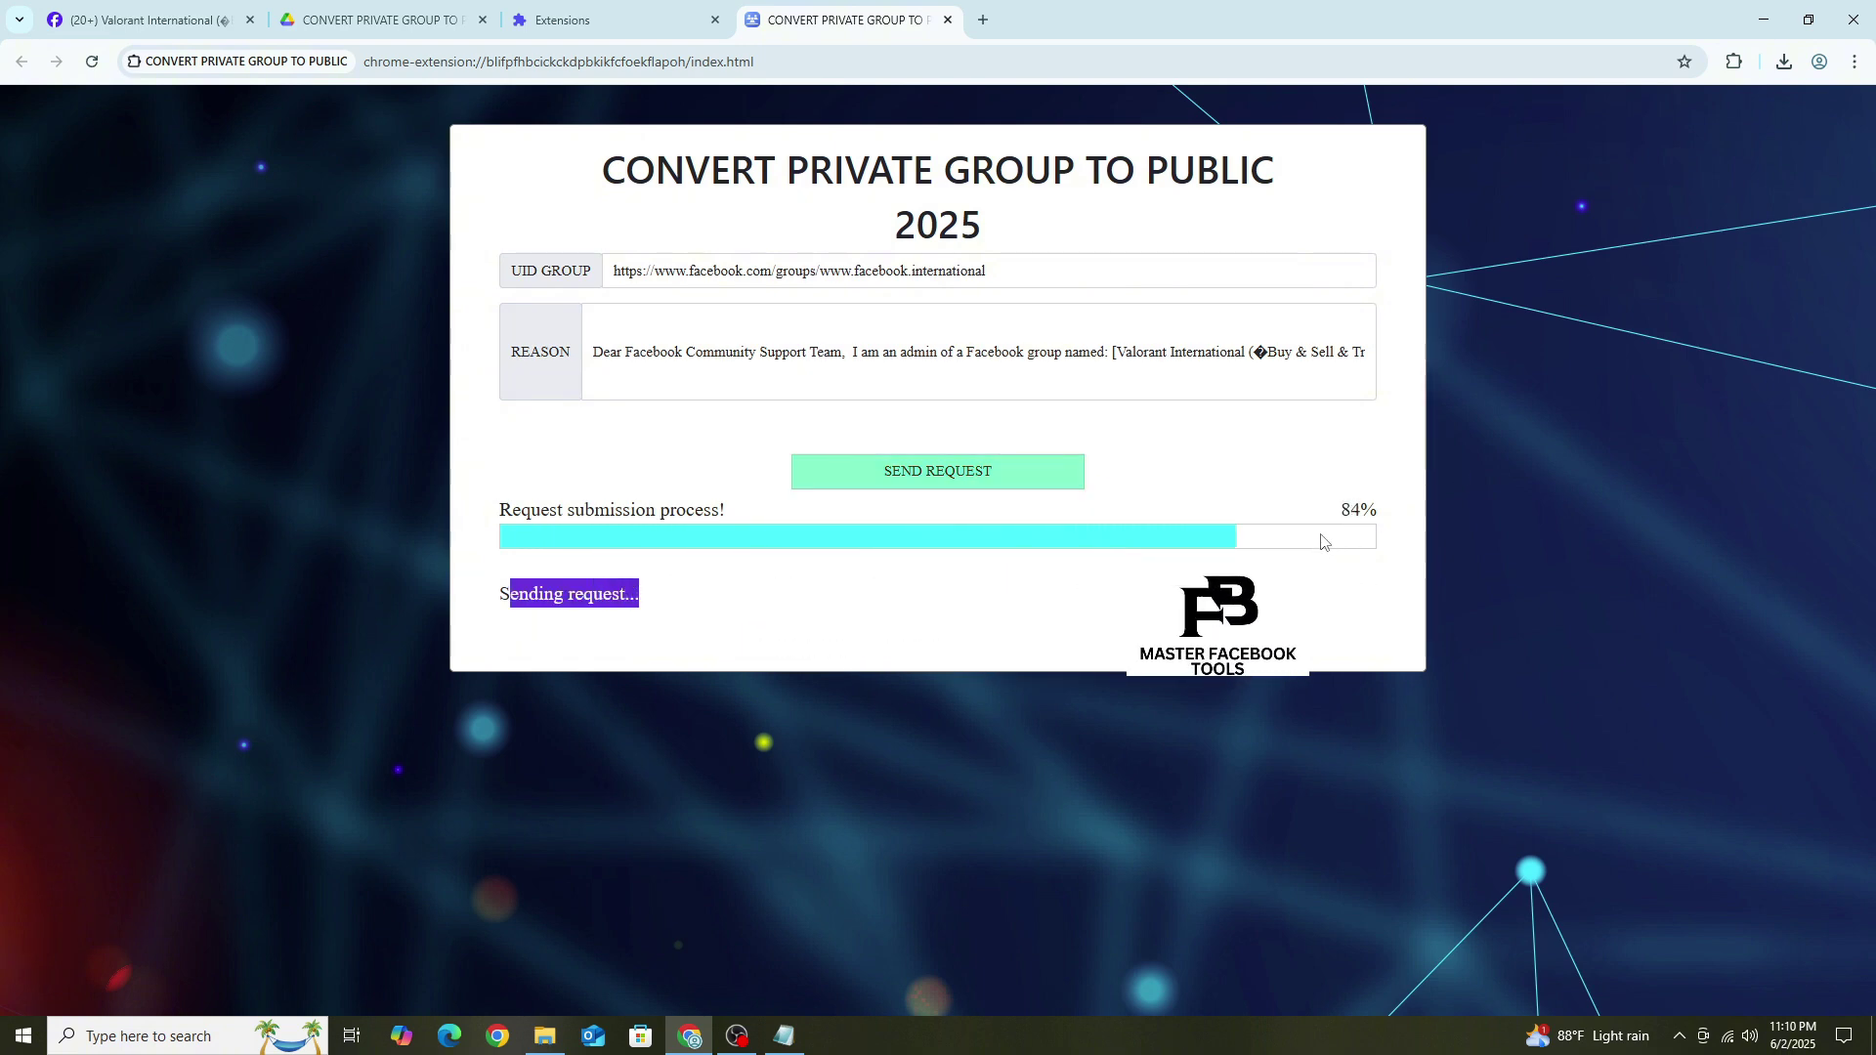
{"action": "left_click_drag", "start_coordinate": [507, 593], "coordinate": [762, 594]}
{"action": "left_click", "coordinate": [505, 615]}
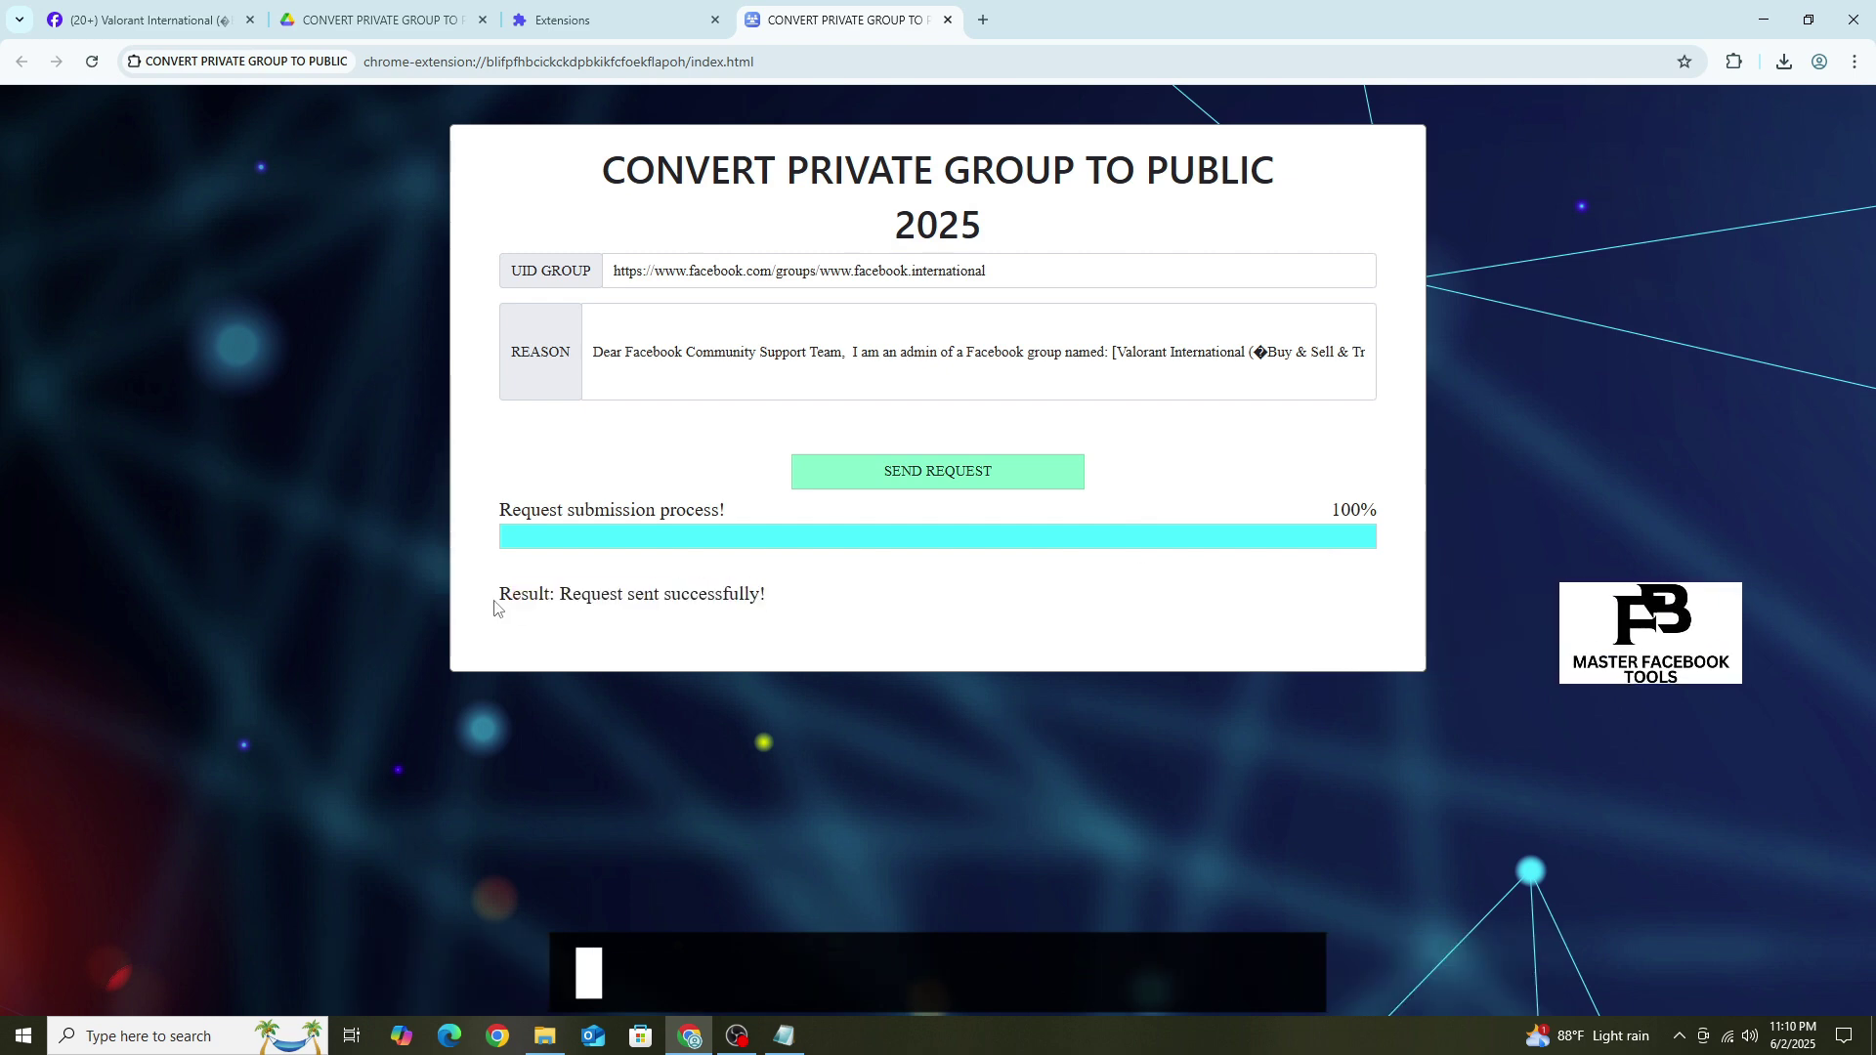
{"action": "left_click_drag", "start_coordinate": [500, 593], "coordinate": [678, 598]}
Reload the Valorant International group page three times, checking its privacy status line
{"action": "left_click", "coordinate": [140, 20]}
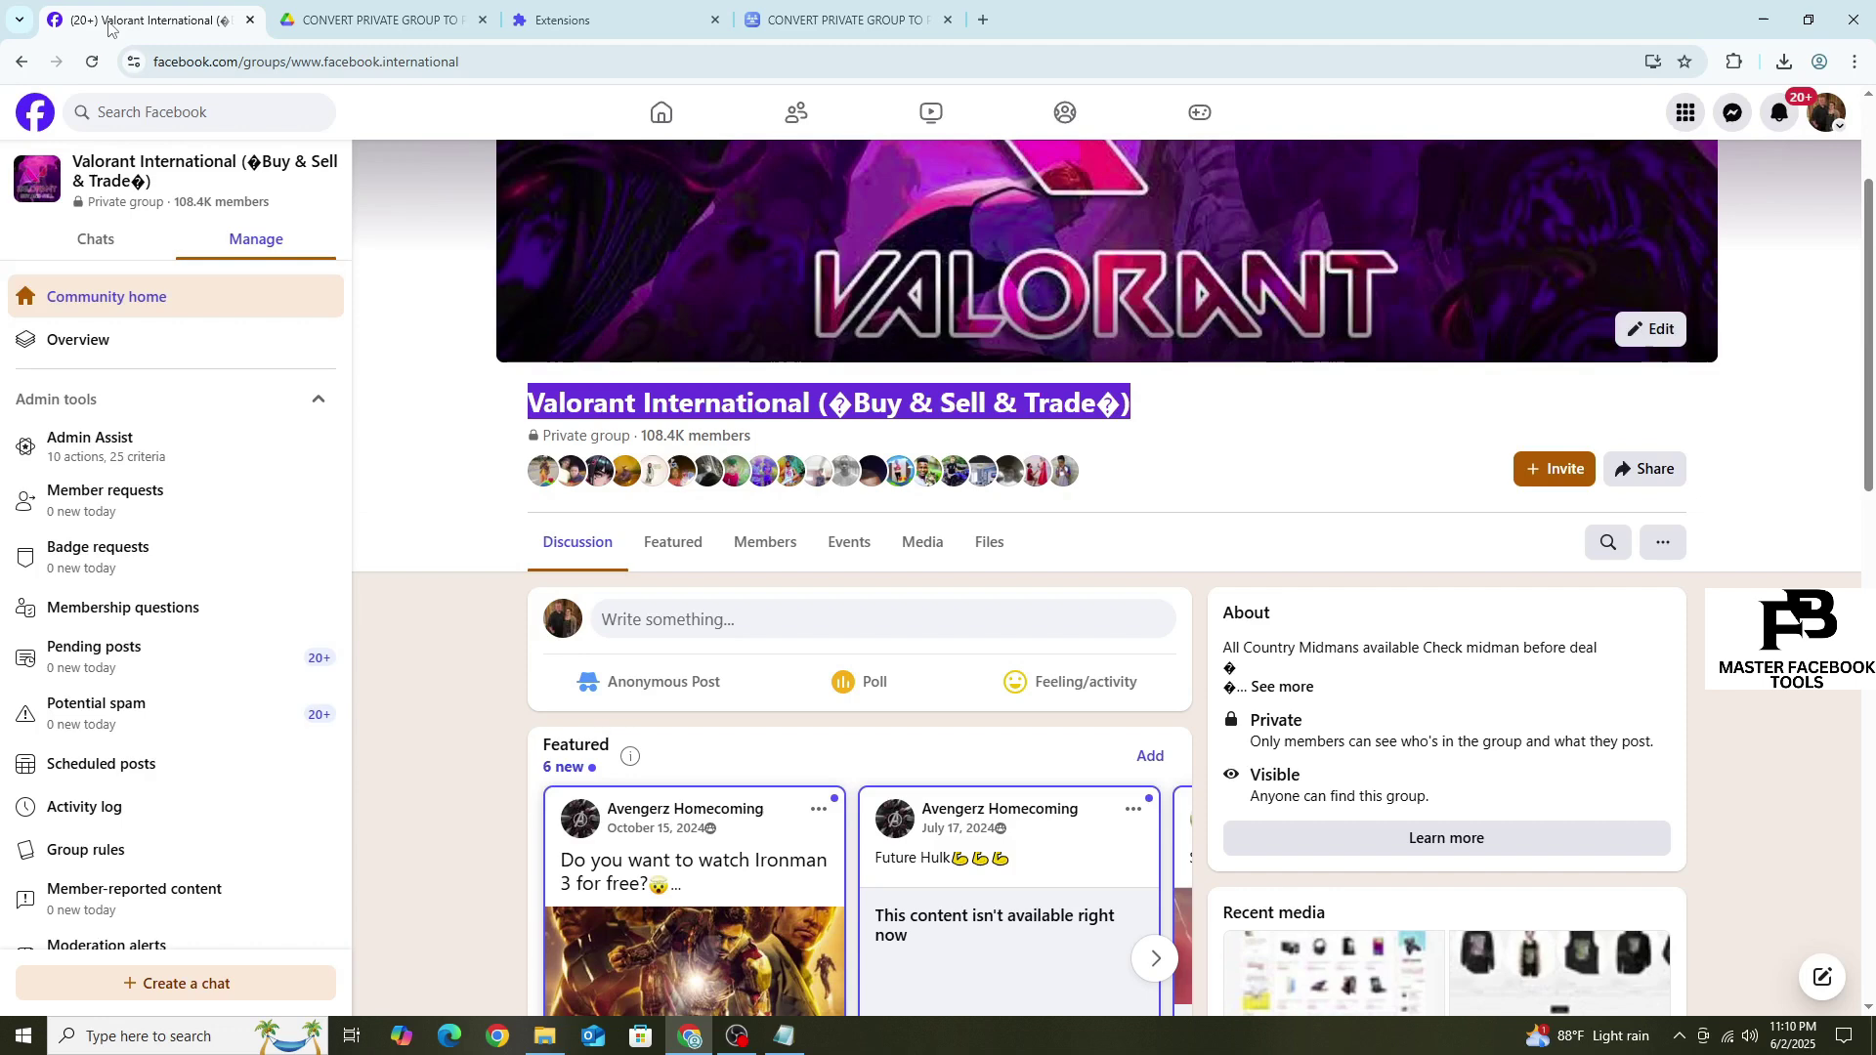
{"action": "left_click", "coordinate": [489, 448]}
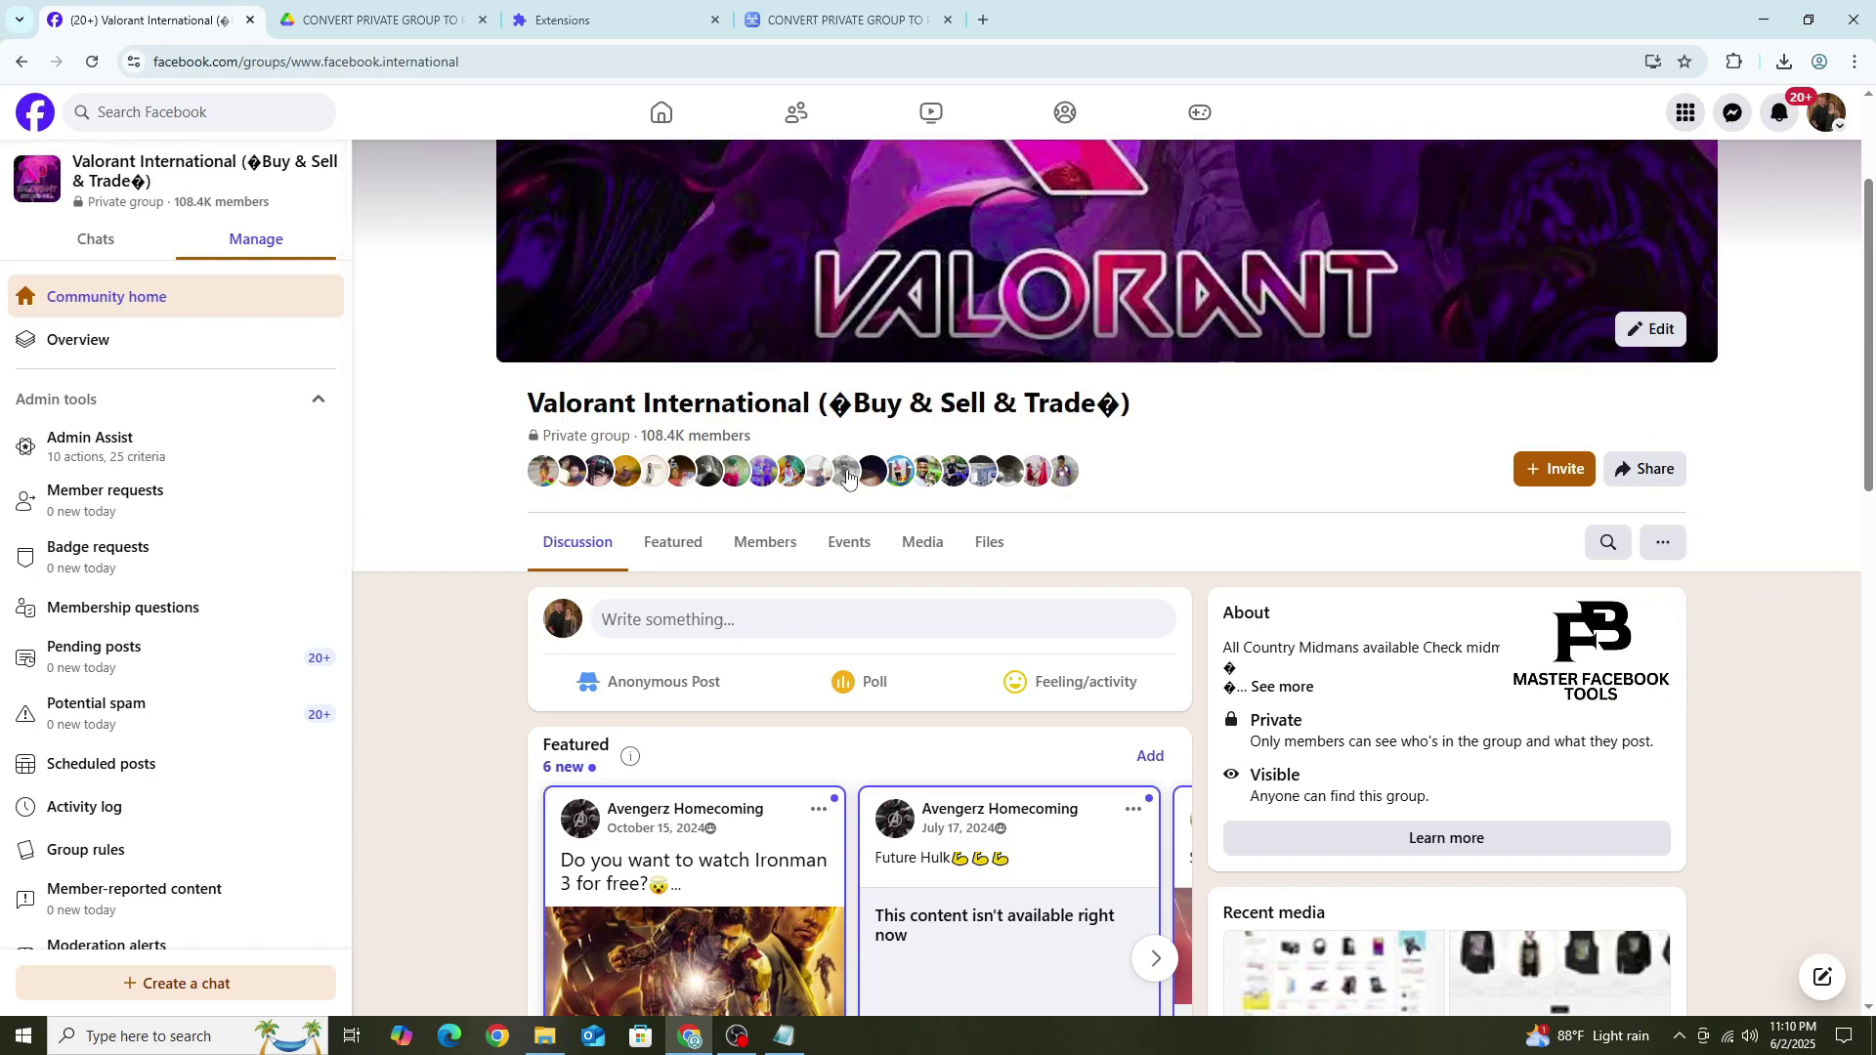
{"action": "left_click", "coordinate": [90, 62]}
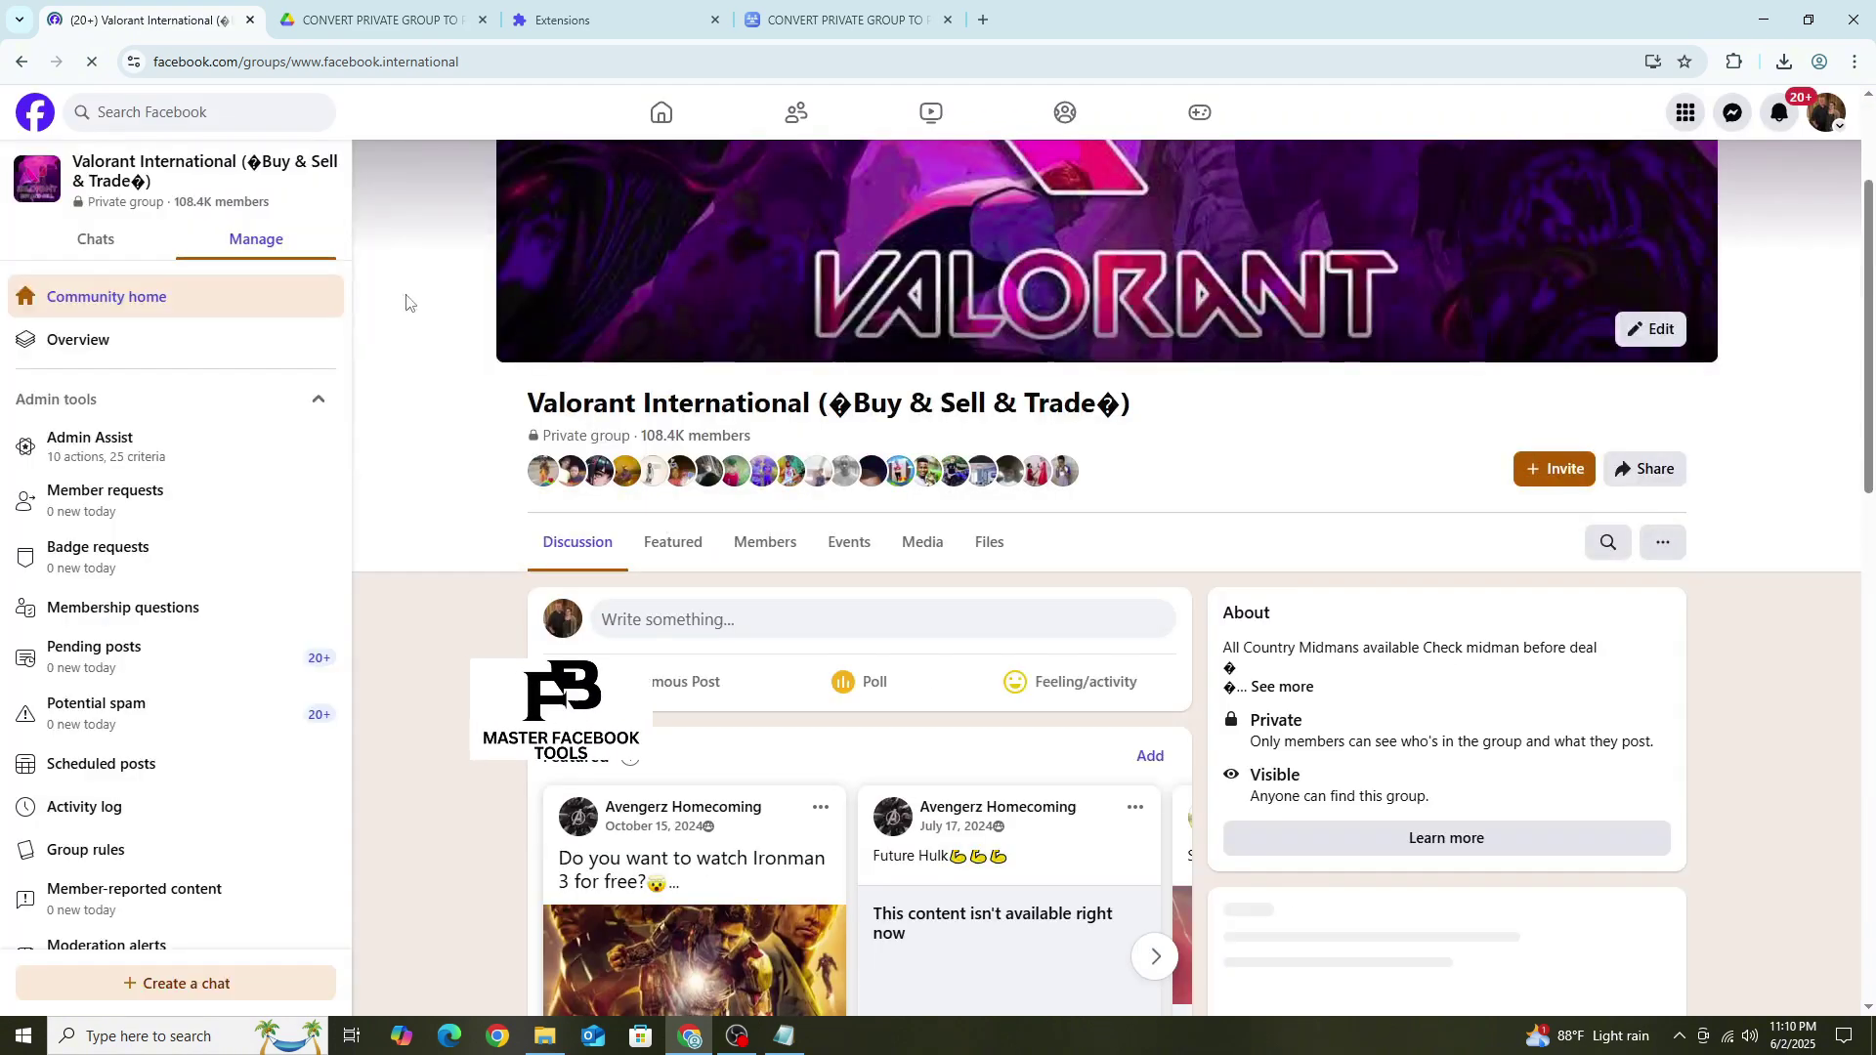
{"action": "left_click_drag", "start_coordinate": [520, 393], "coordinate": [803, 460]}
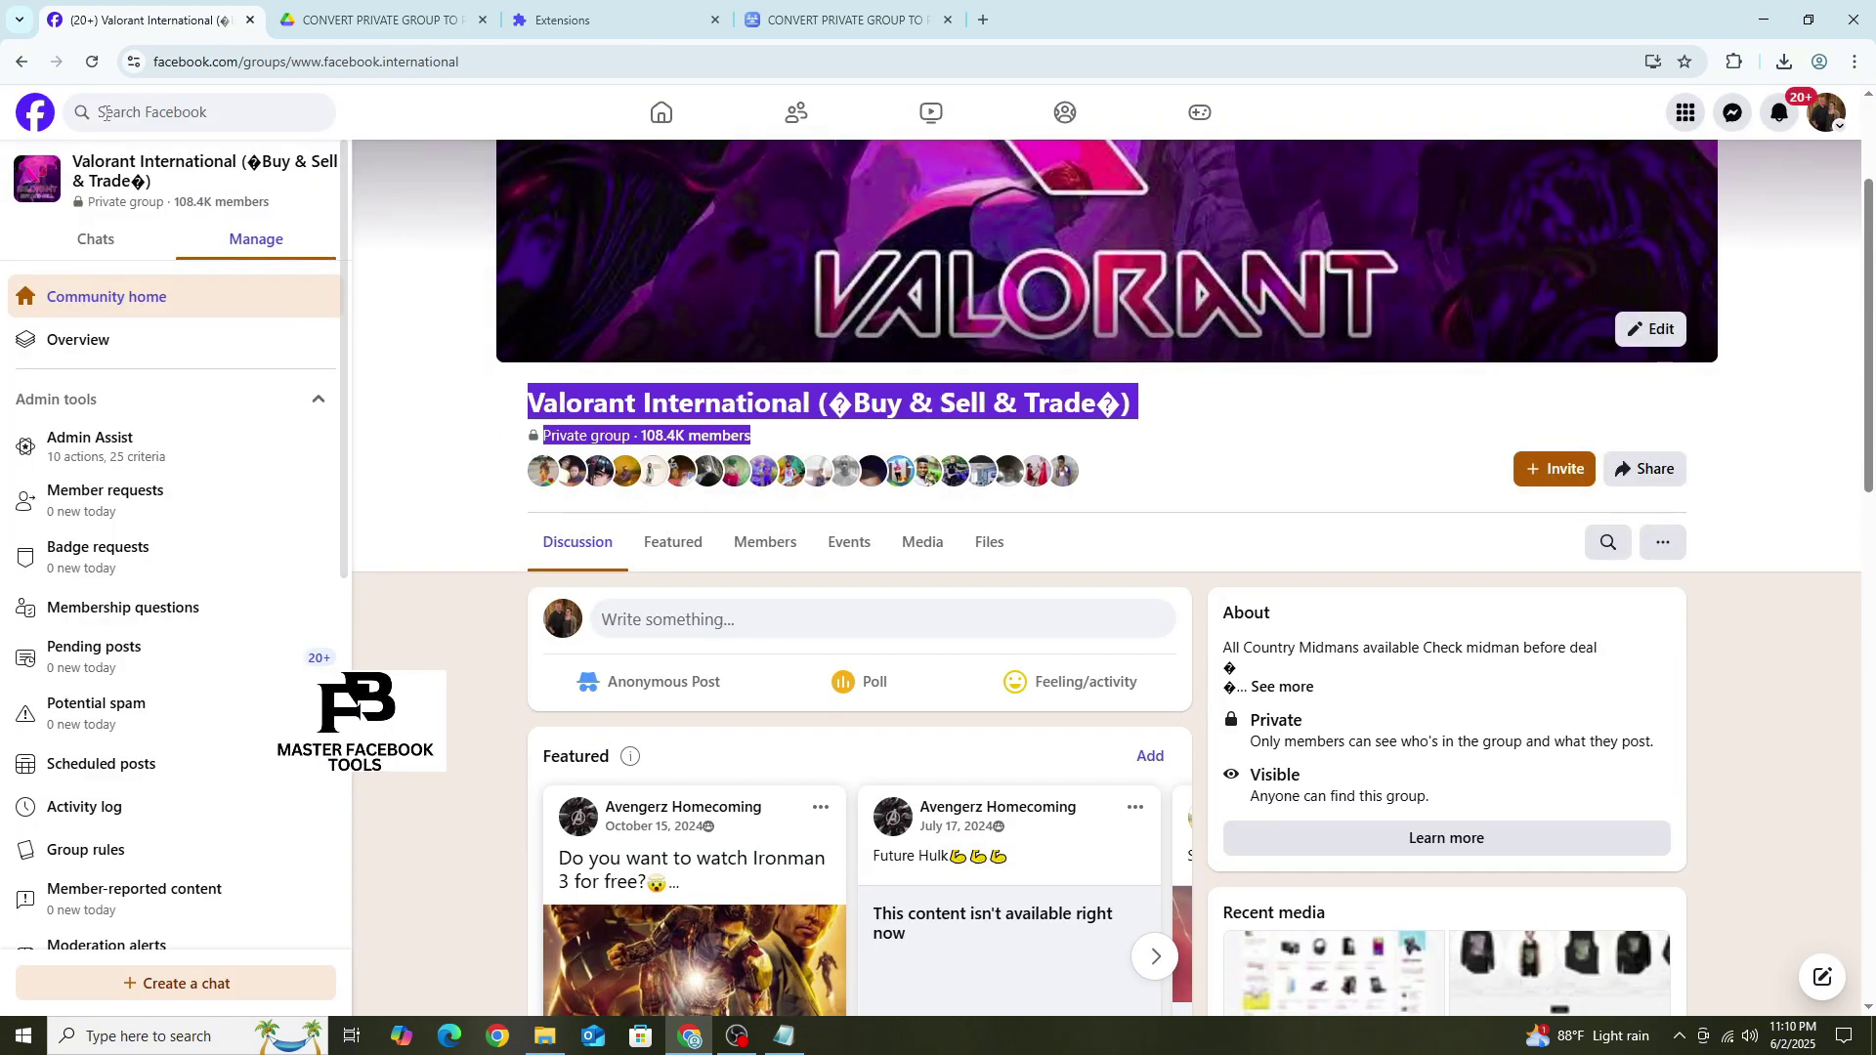
{"action": "left_click", "coordinate": [92, 60]}
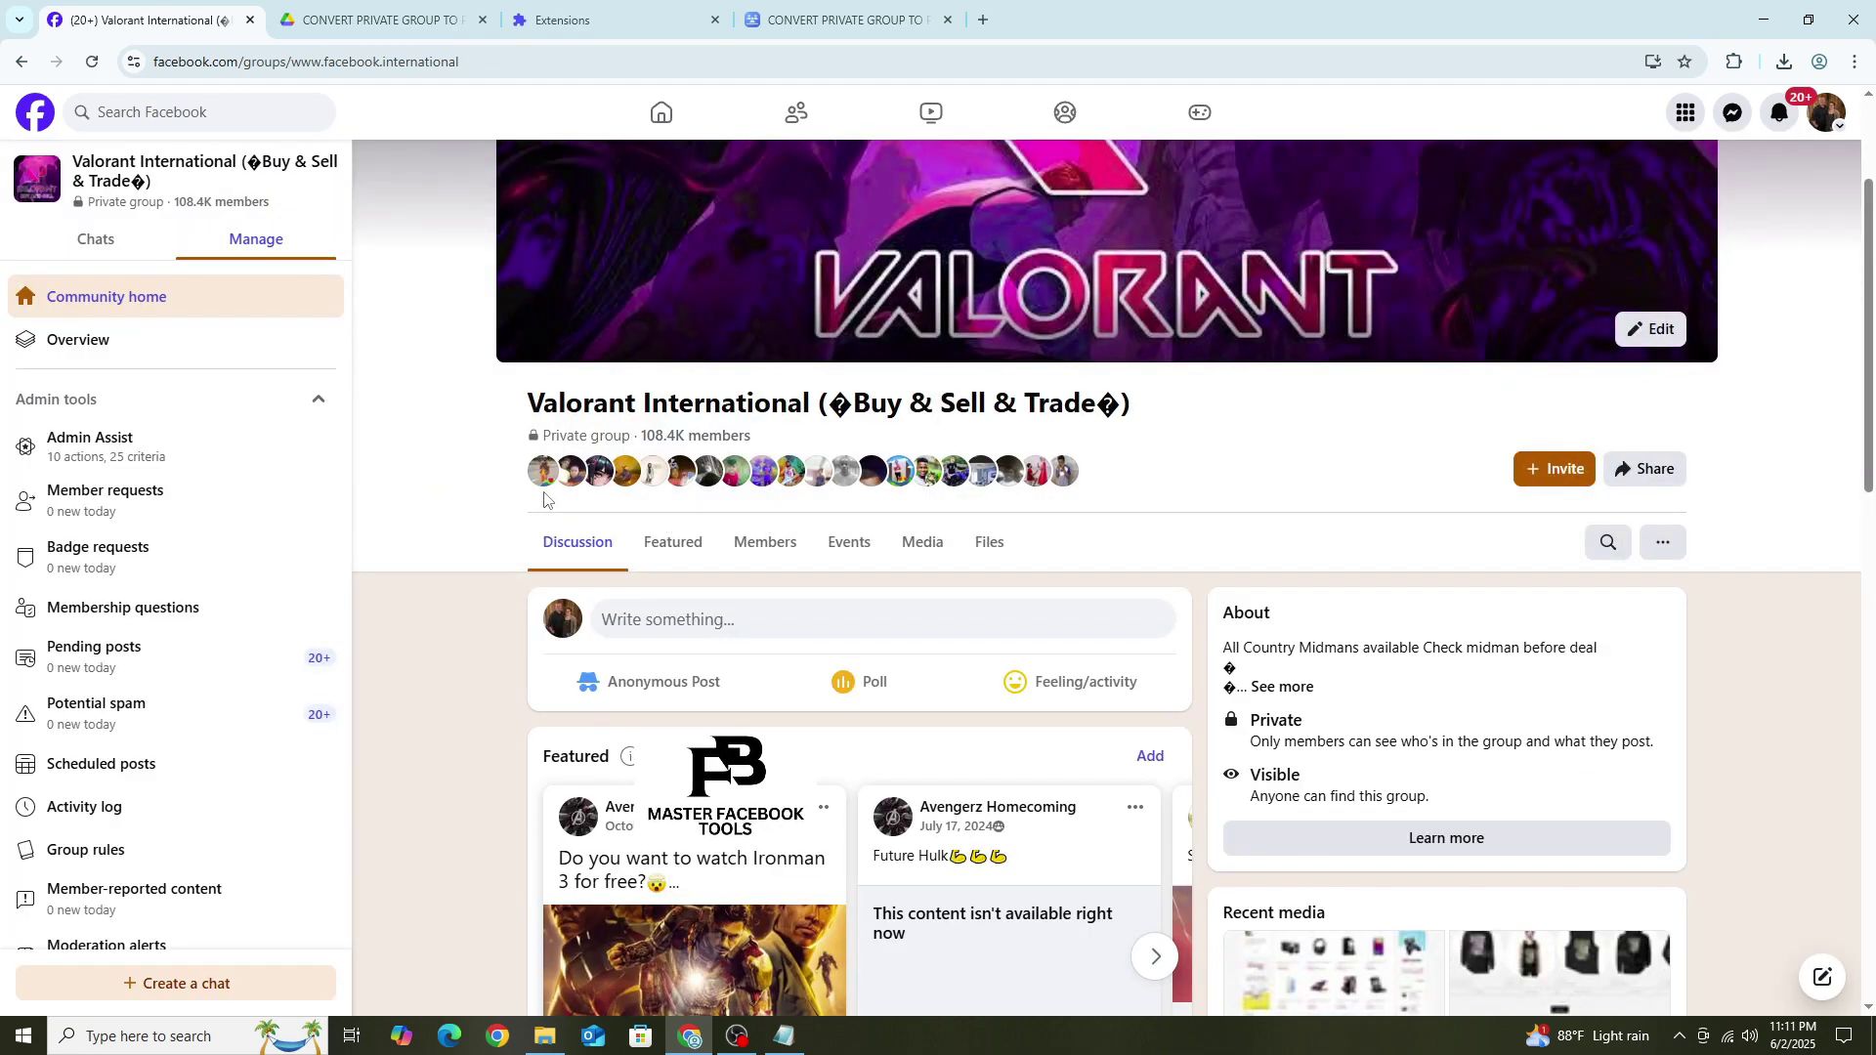
{"action": "left_click", "coordinate": [88, 63]}
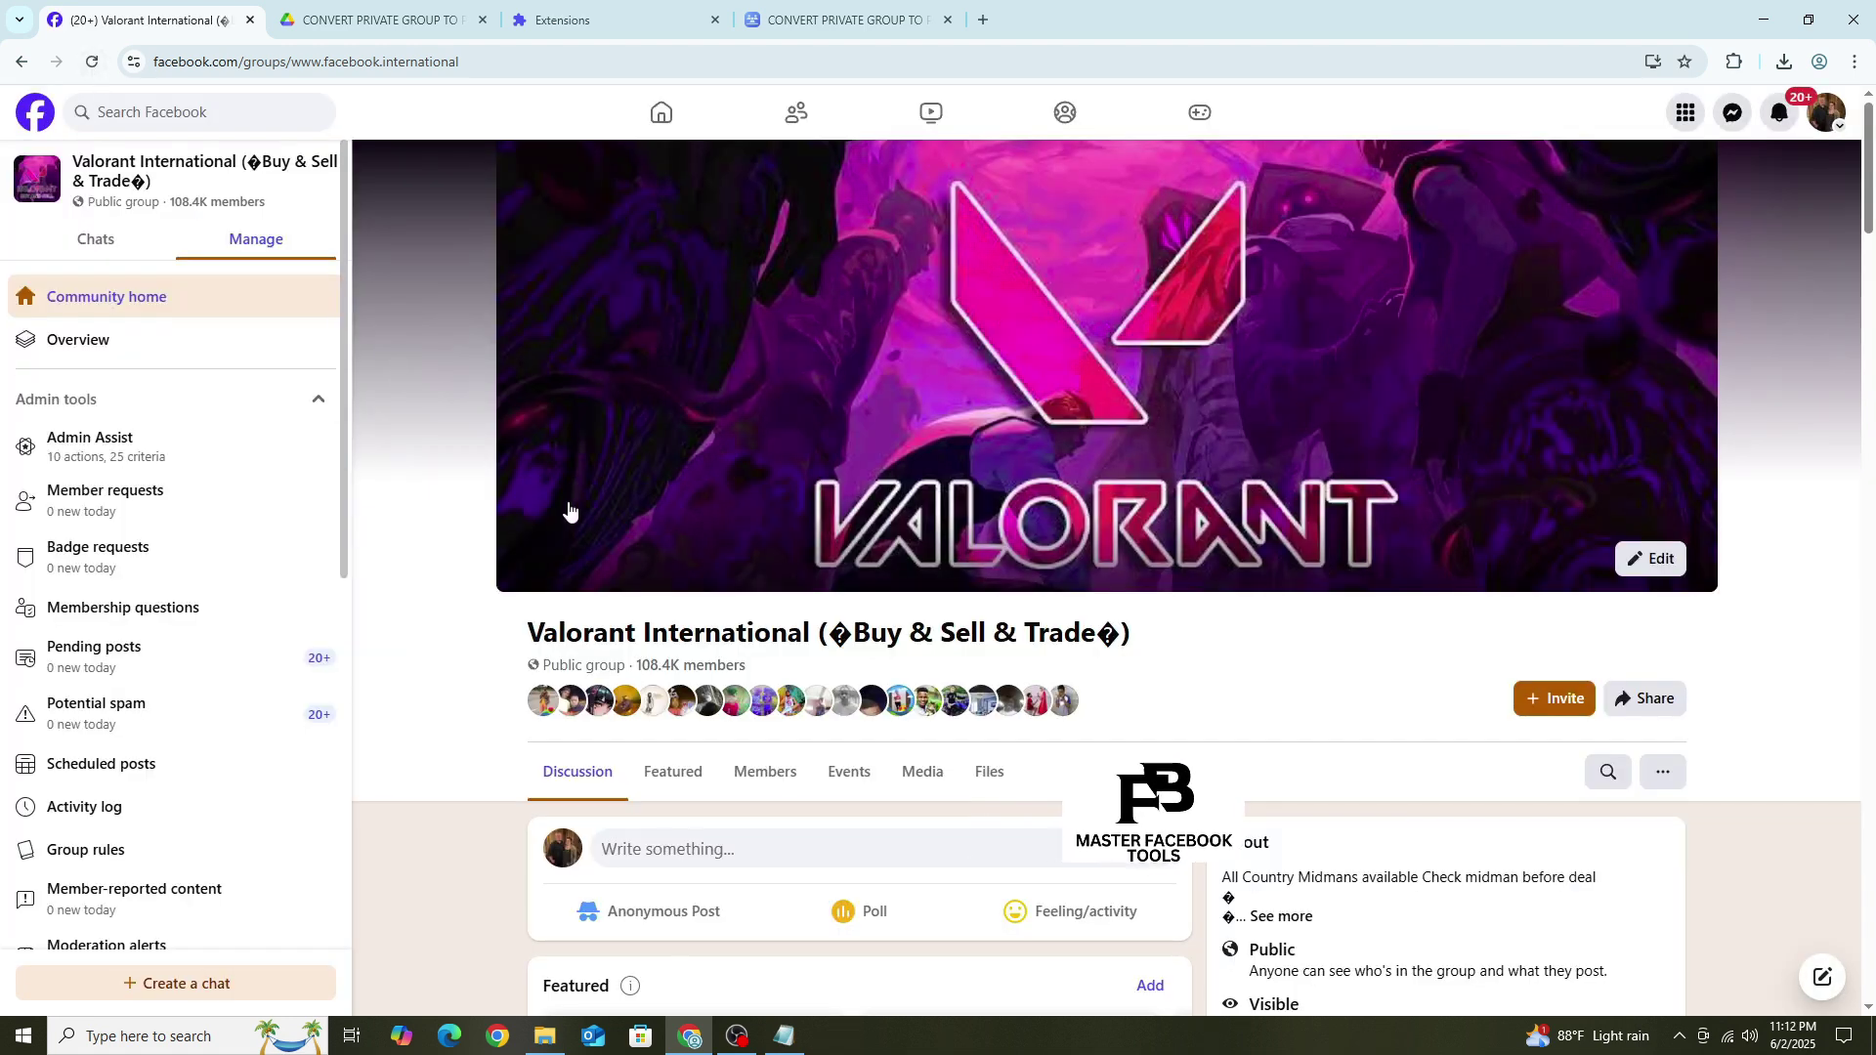
{"action": "scroll", "coordinate": [600, 499], "scroll_direction": "down", "scroll_amount": 2}
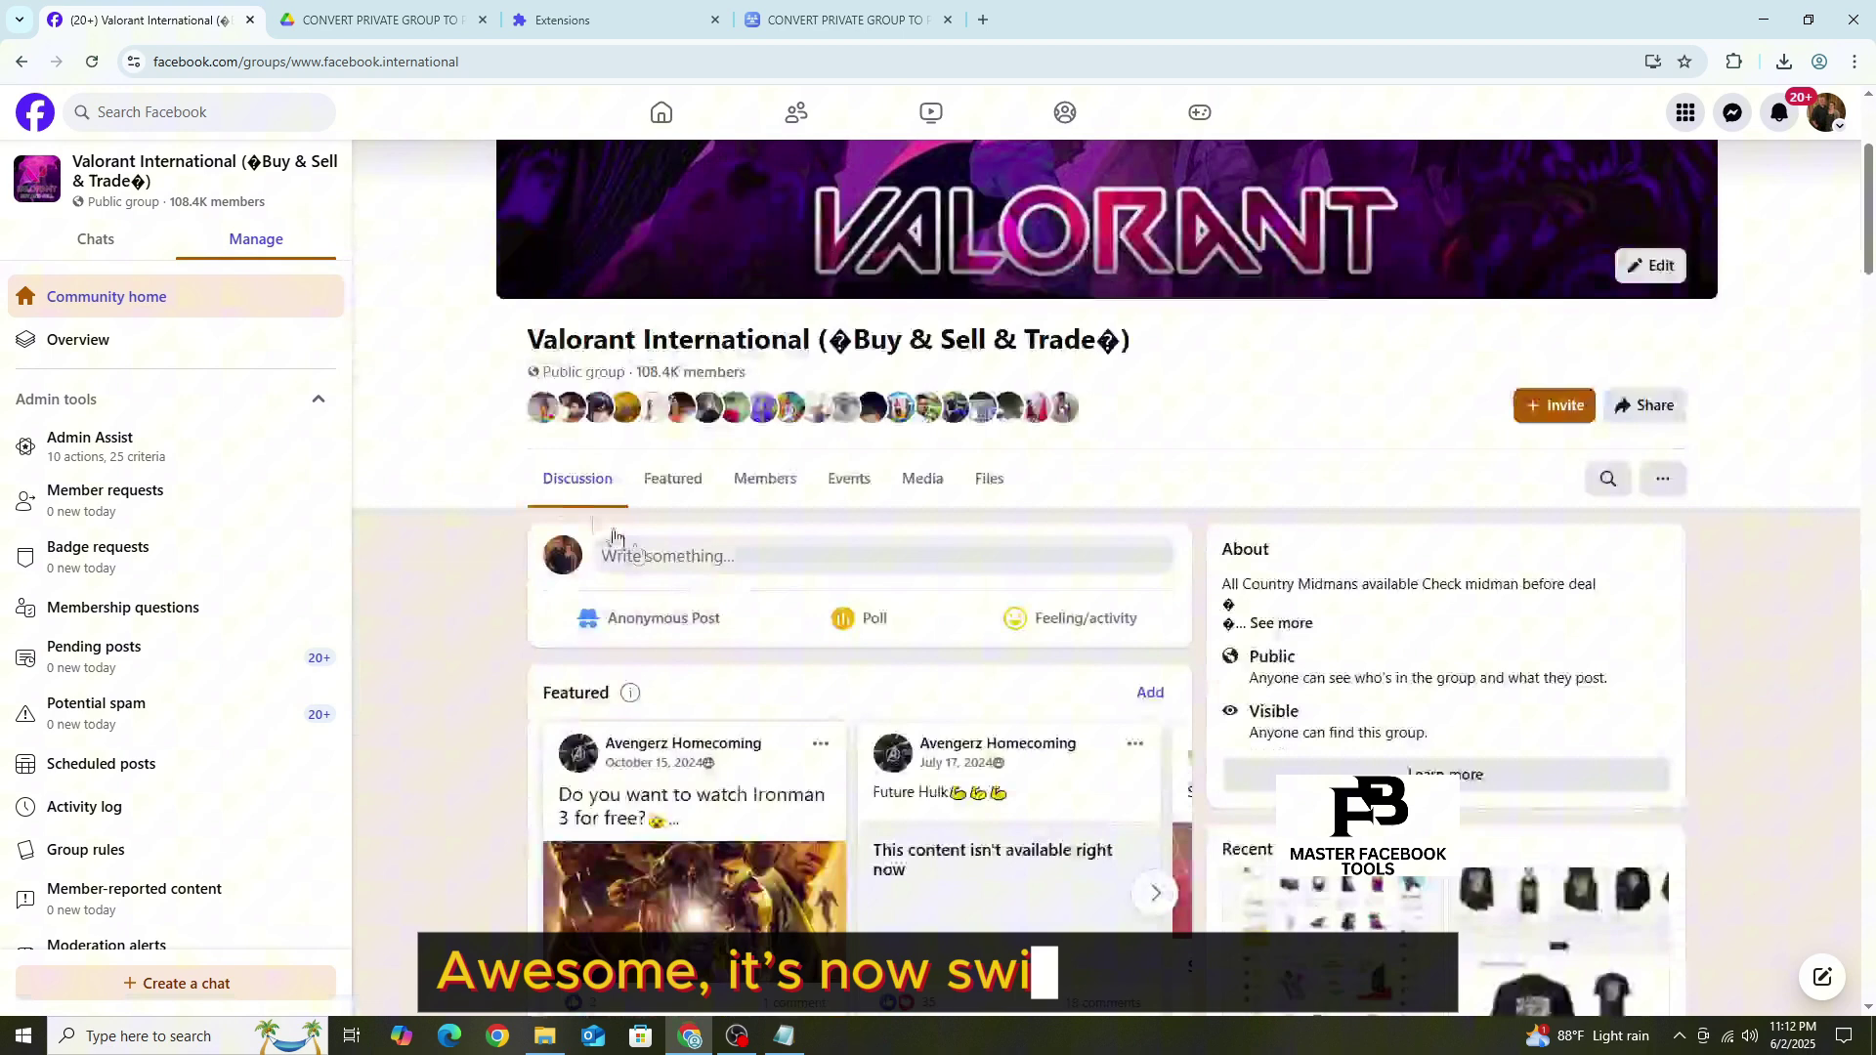
{"action": "left_click_drag", "start_coordinate": [530, 370], "coordinate": [818, 382]}
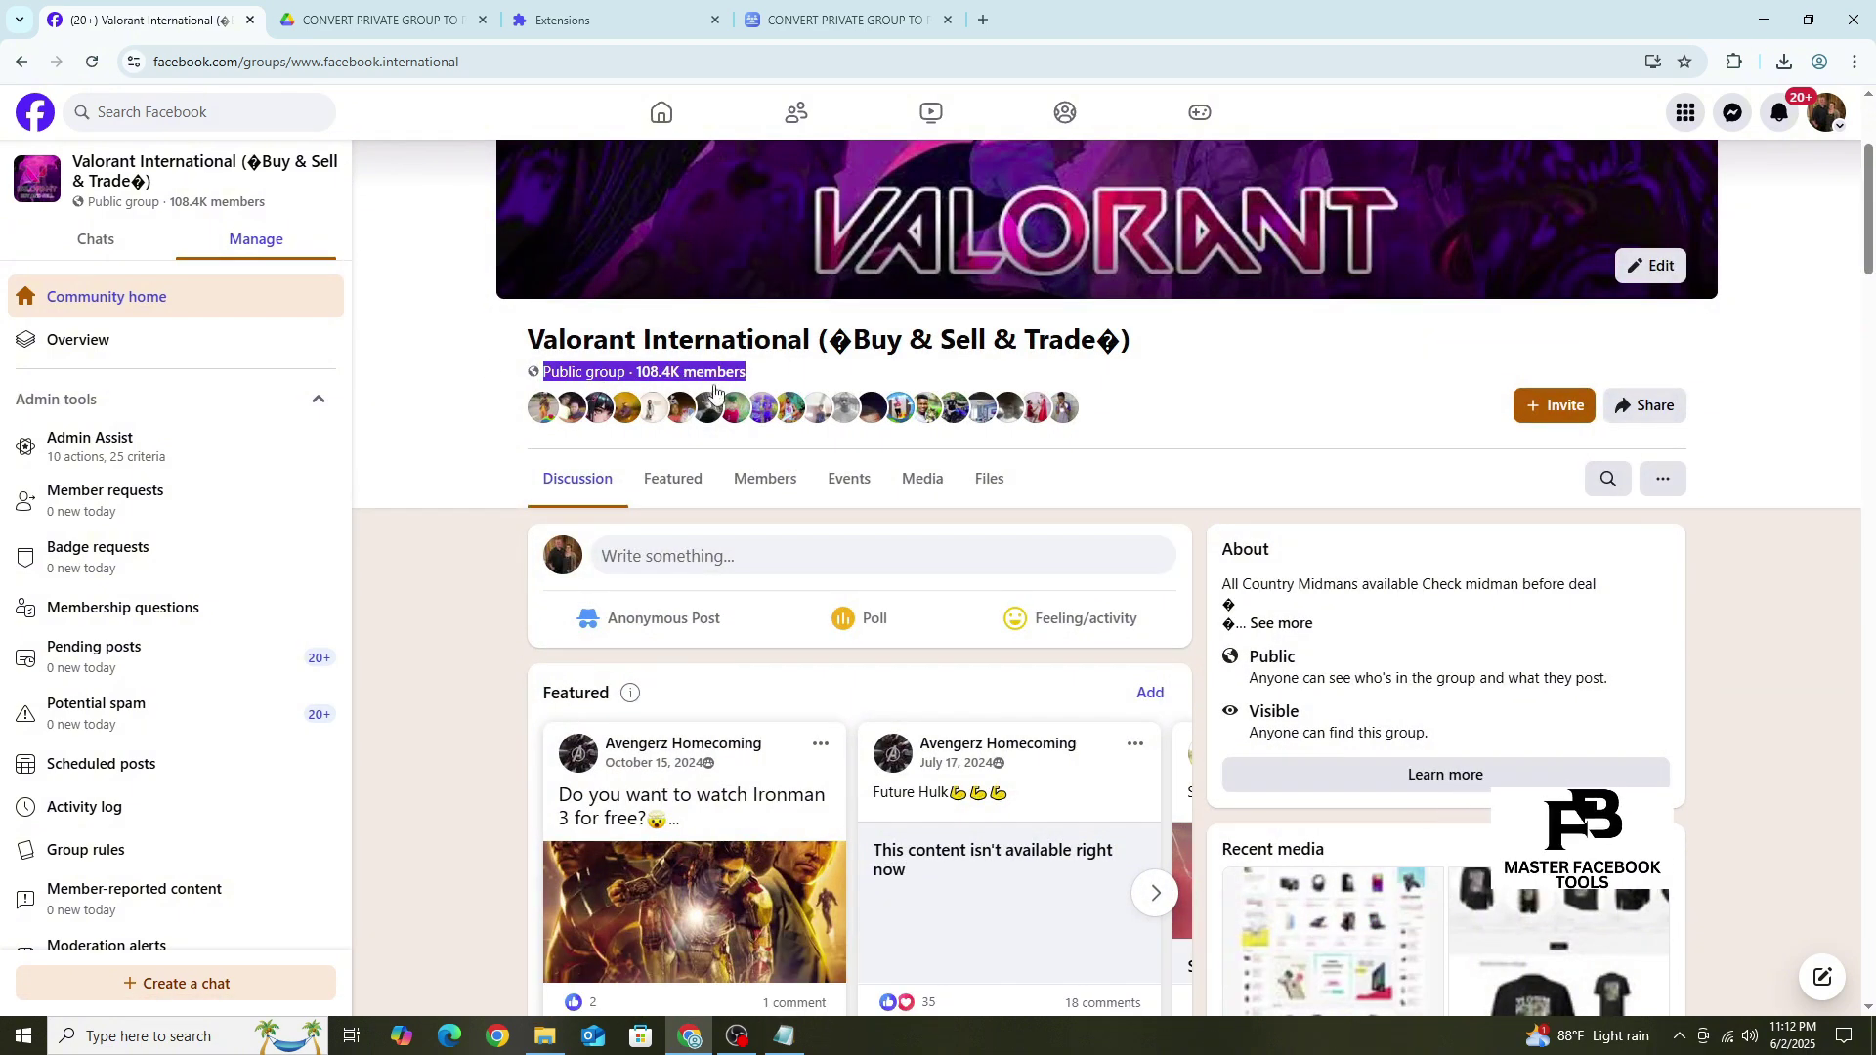
Expand 'See more' in About and highlight the Public status there and in the sidebar
{"action": "left_click", "coordinate": [445, 389]}
{"action": "left_click_drag", "start_coordinate": [528, 340], "coordinate": [888, 346]}
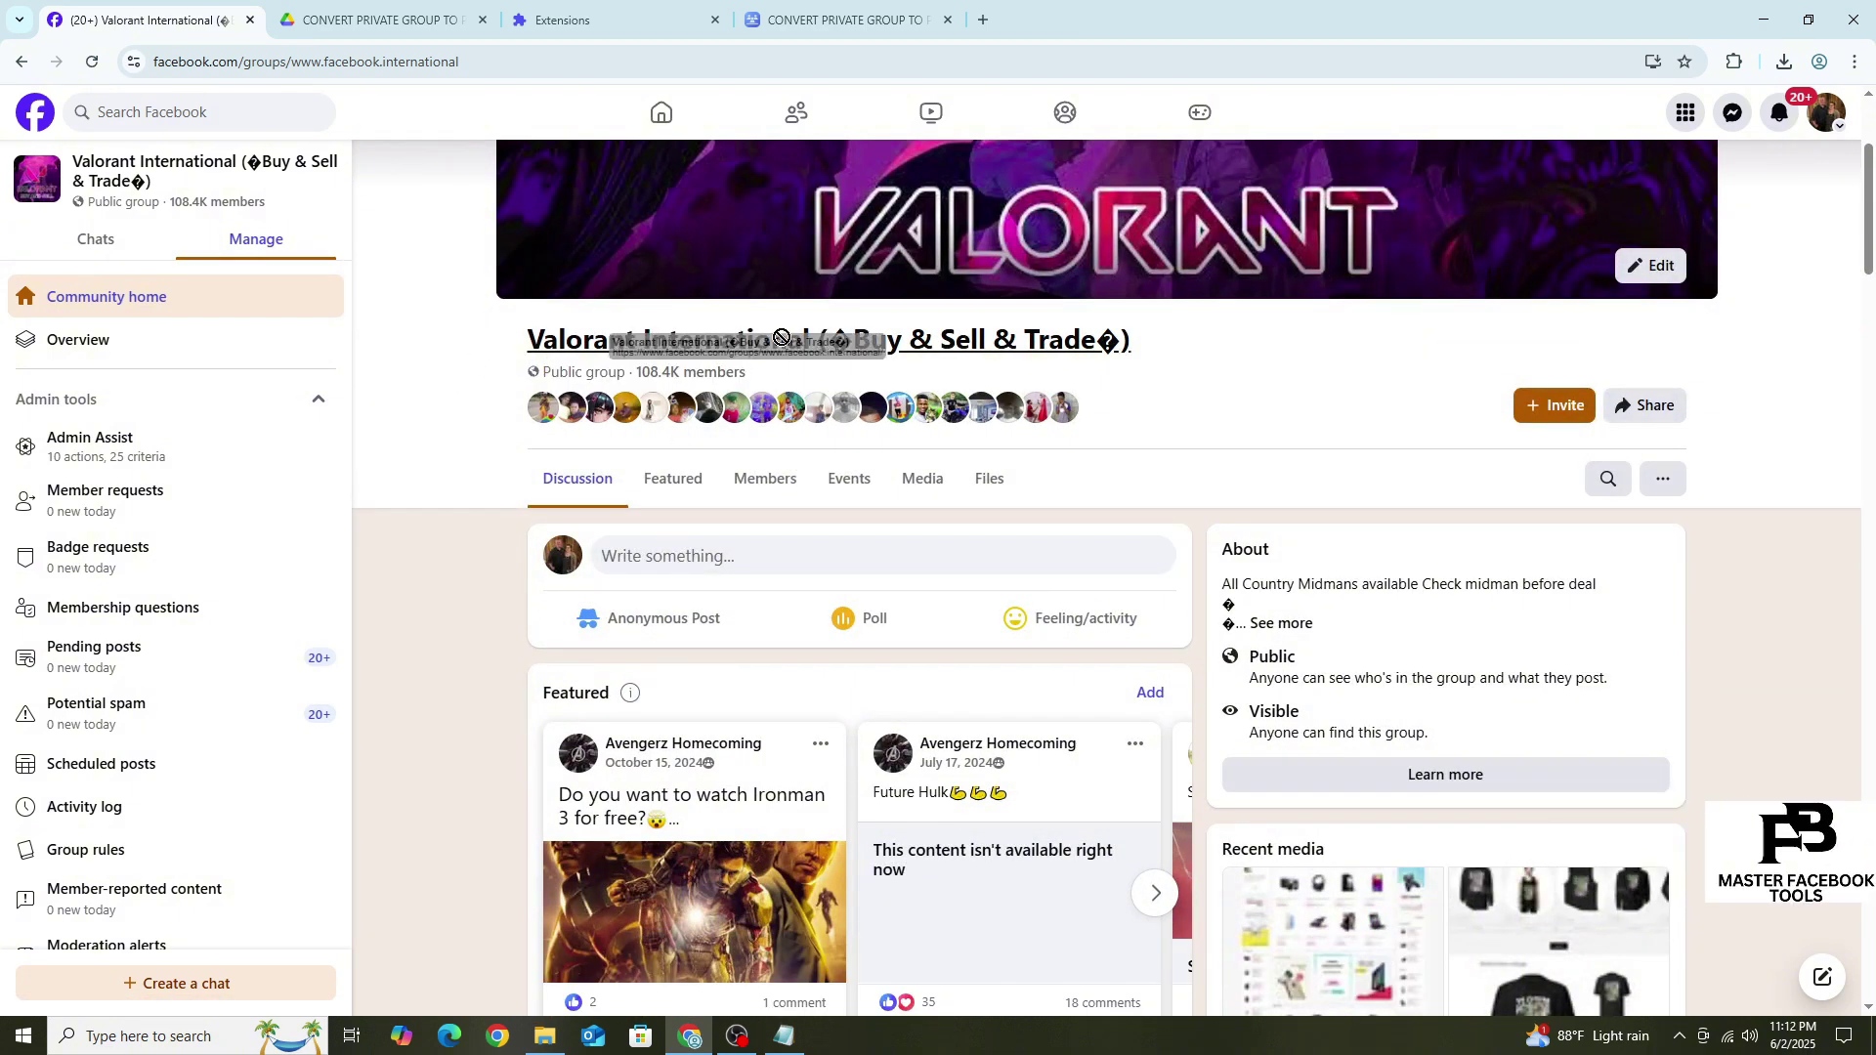
{"action": "left_click", "coordinate": [1231, 352]}
{"action": "left_click", "coordinate": [1281, 623]}
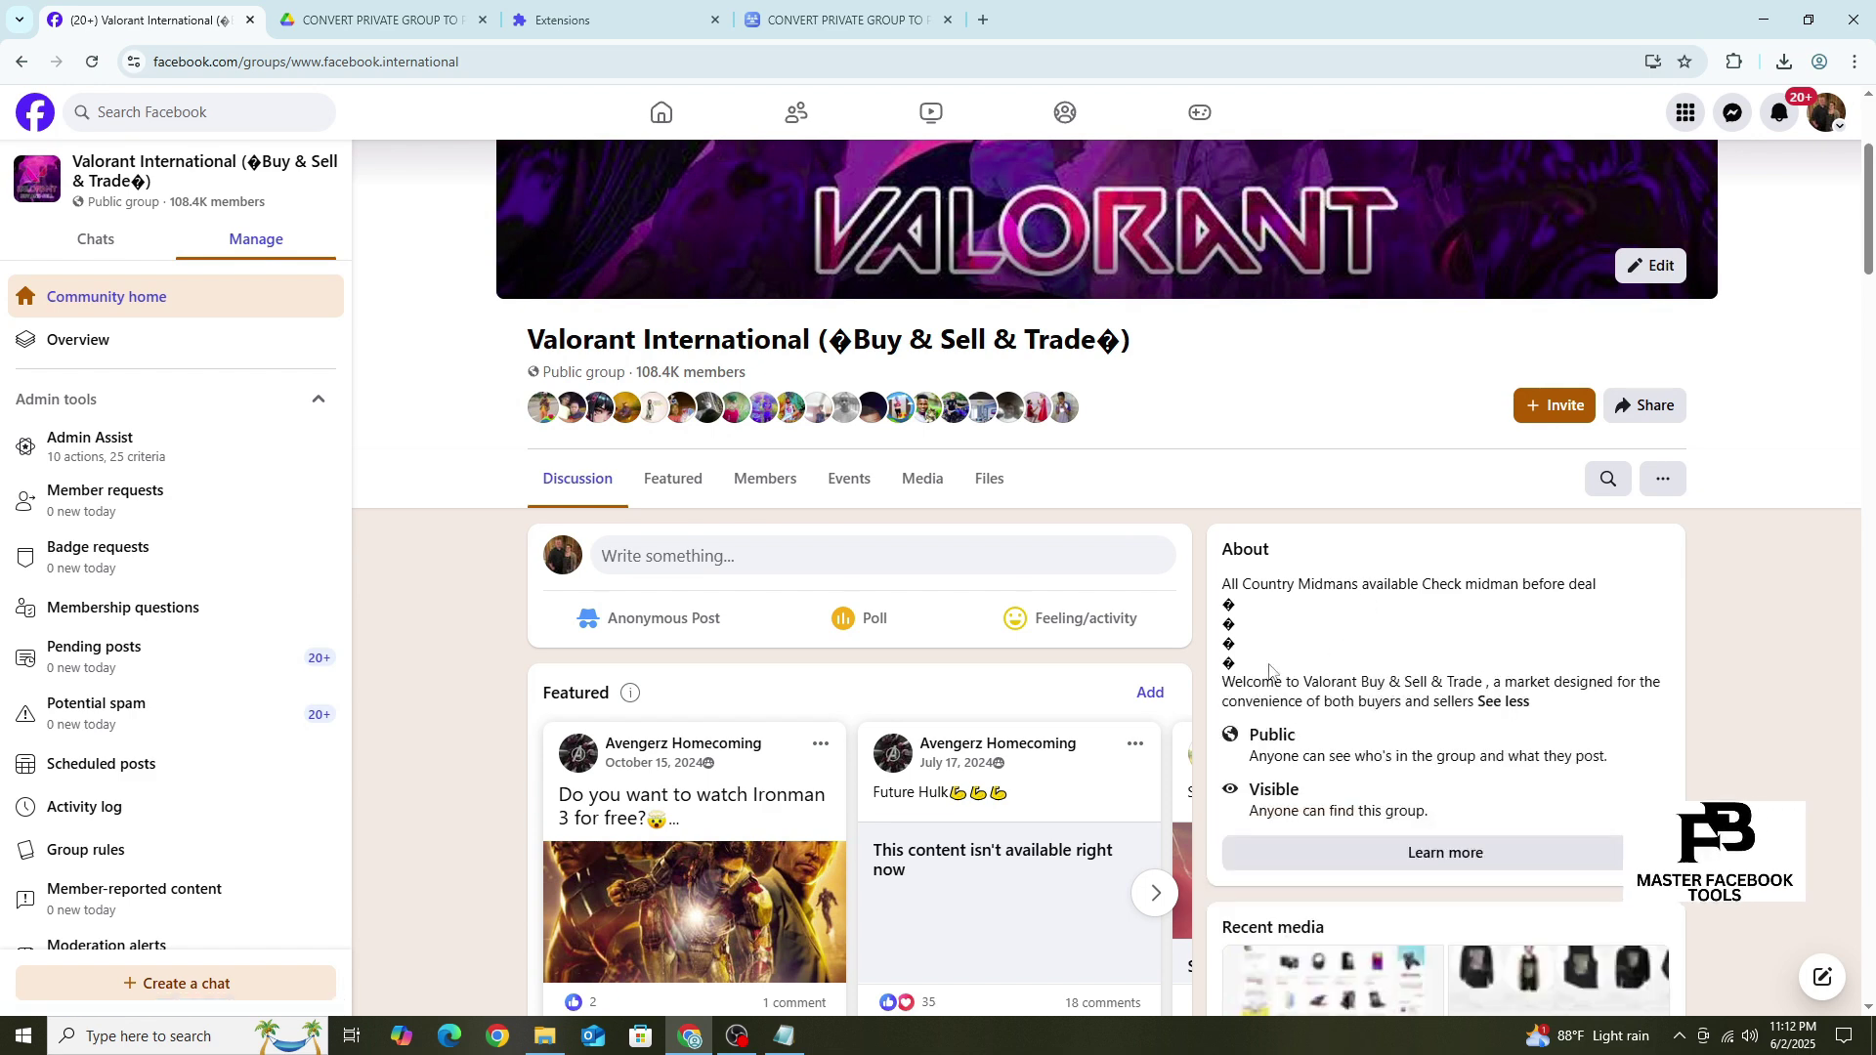
{"action": "left_click_drag", "start_coordinate": [1219, 726], "coordinate": [1607, 761]}
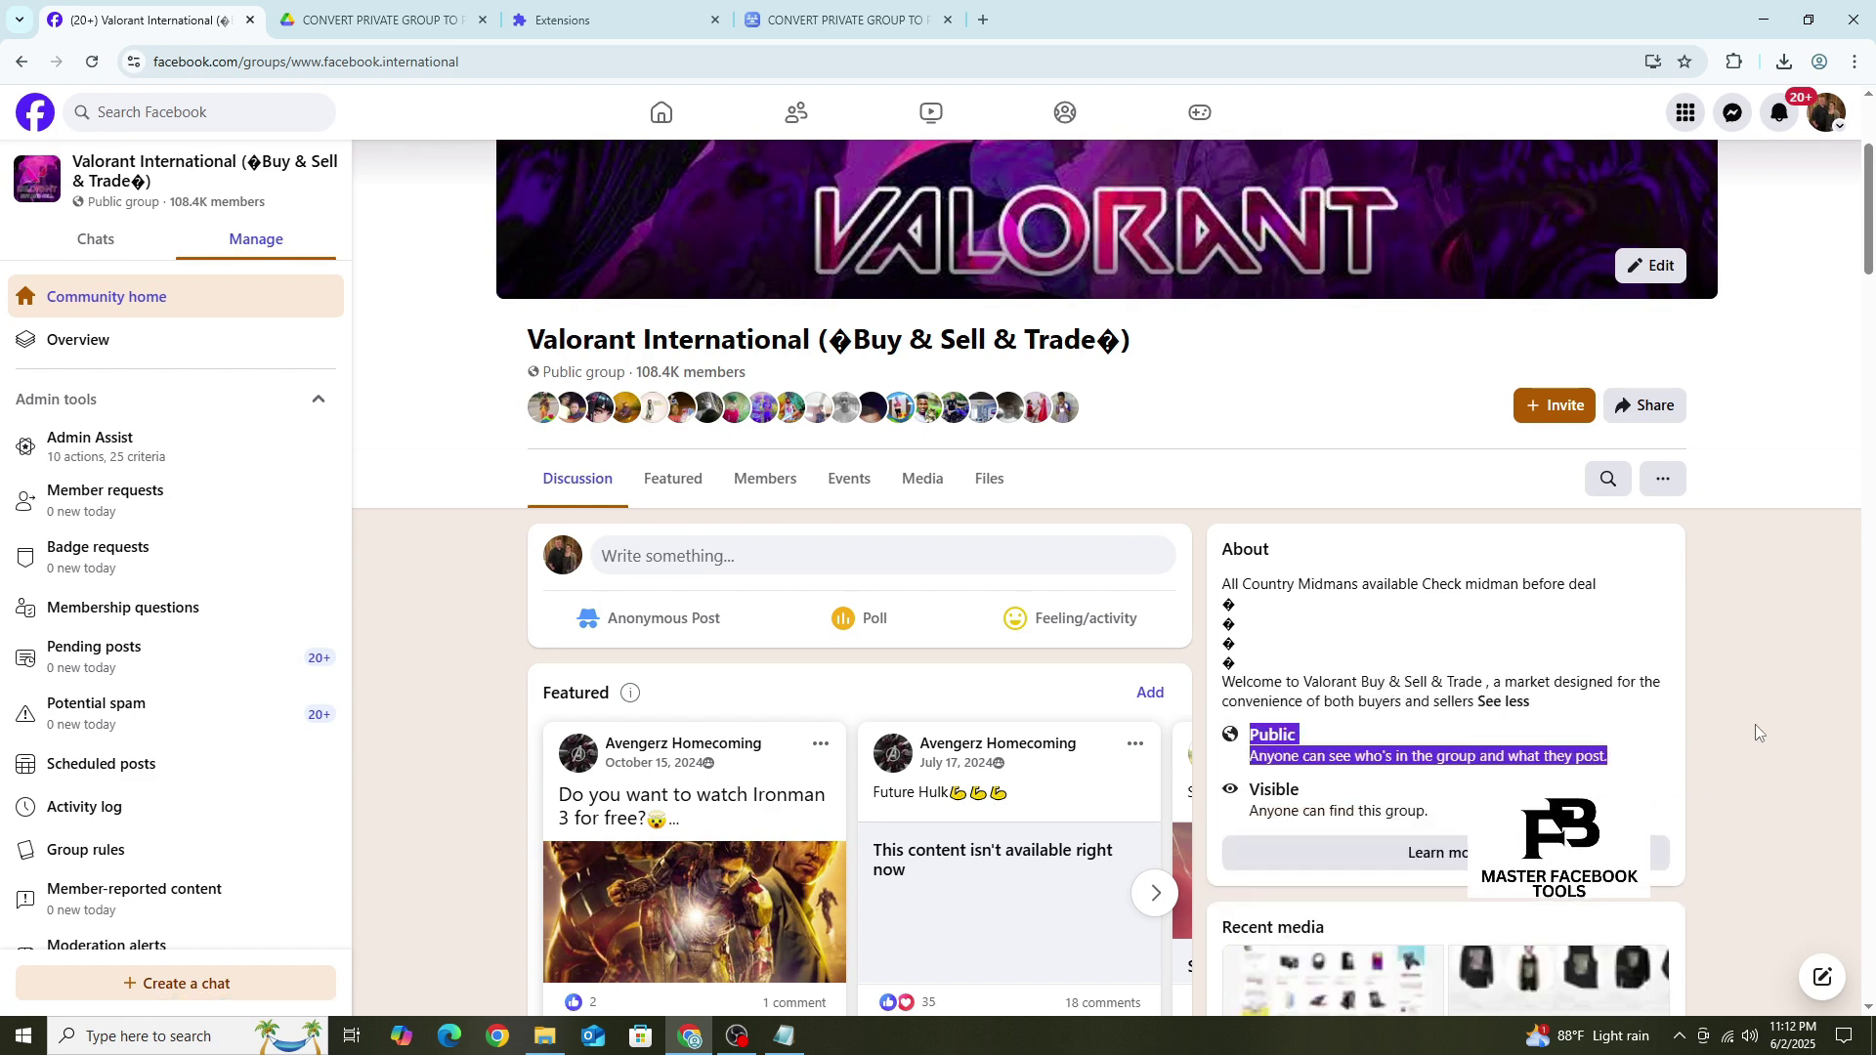
{"action": "scroll", "coordinate": [1758, 732], "scroll_direction": "down", "scroll_amount": 2}
{"action": "scroll", "coordinate": [1026, 586], "scroll_direction": "up", "scroll_amount": 1}
{"action": "scroll", "coordinate": [430, 219], "scroll_direction": "up", "scroll_amount": 1}
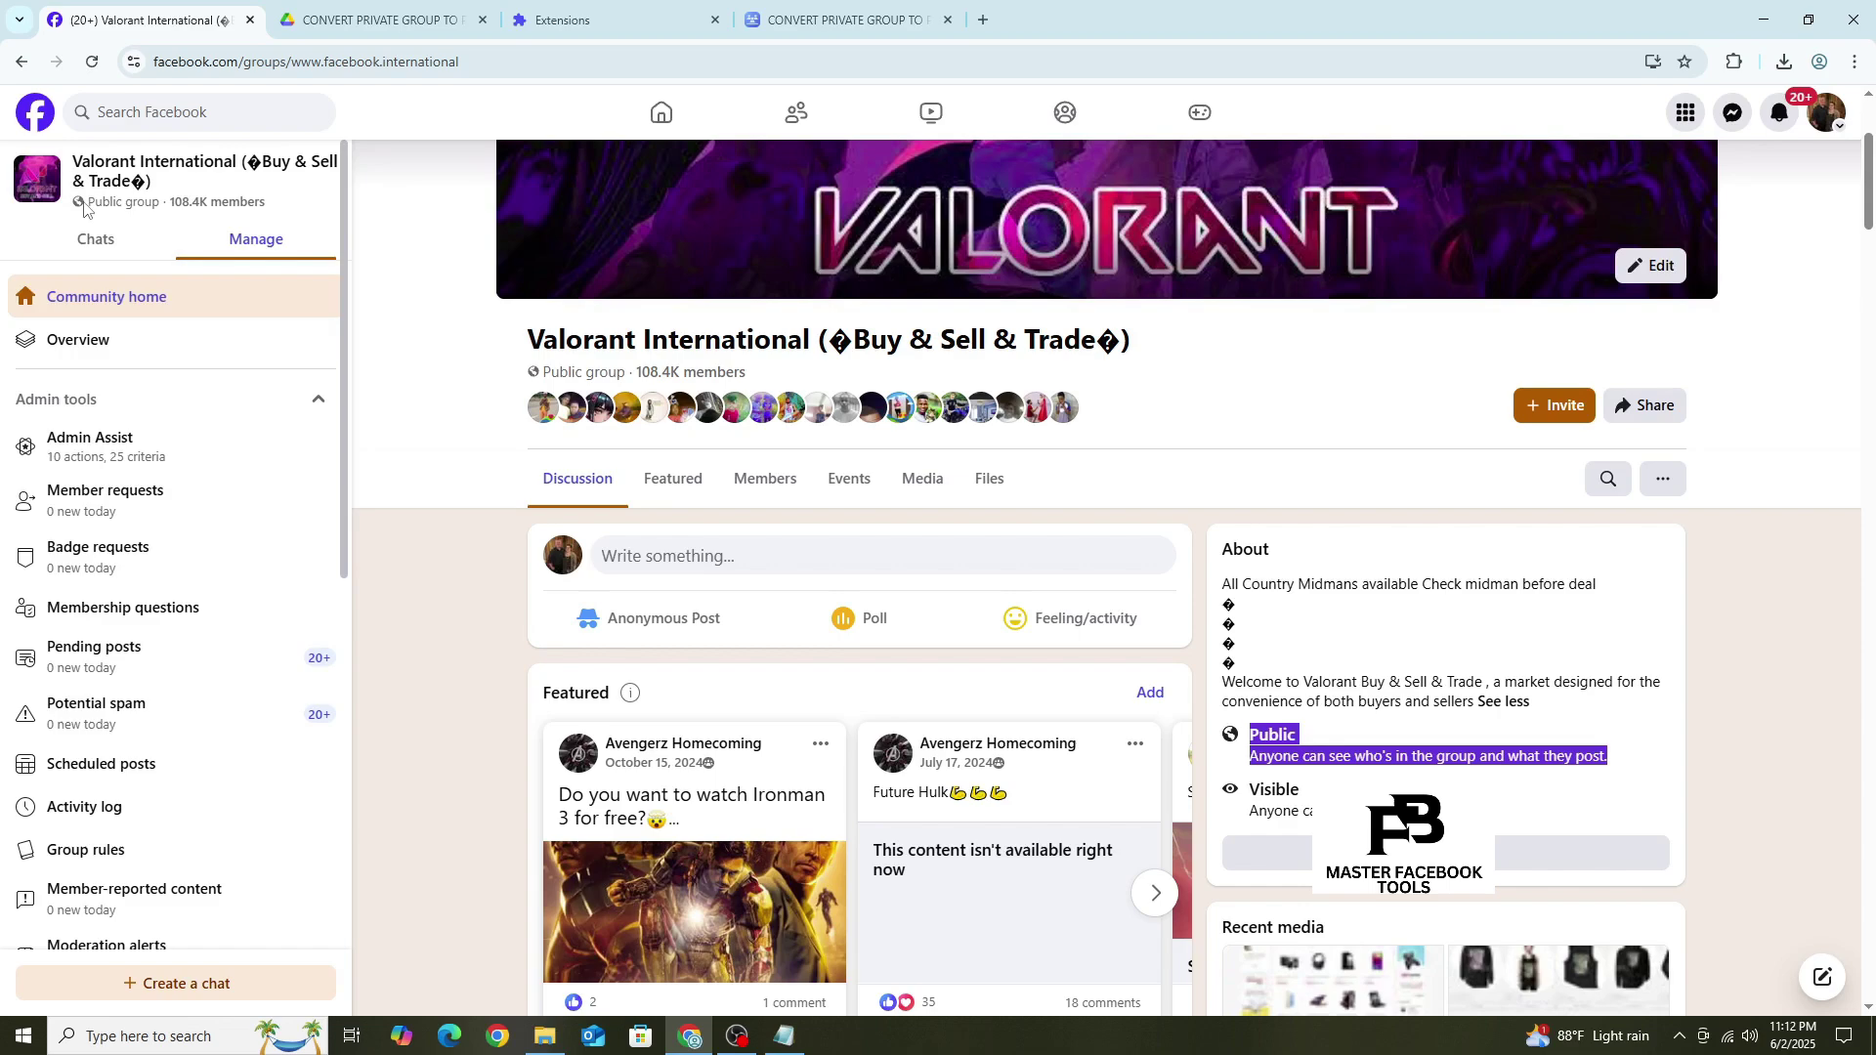
{"action": "left_click_drag", "start_coordinate": [63, 210], "coordinate": [214, 215]}
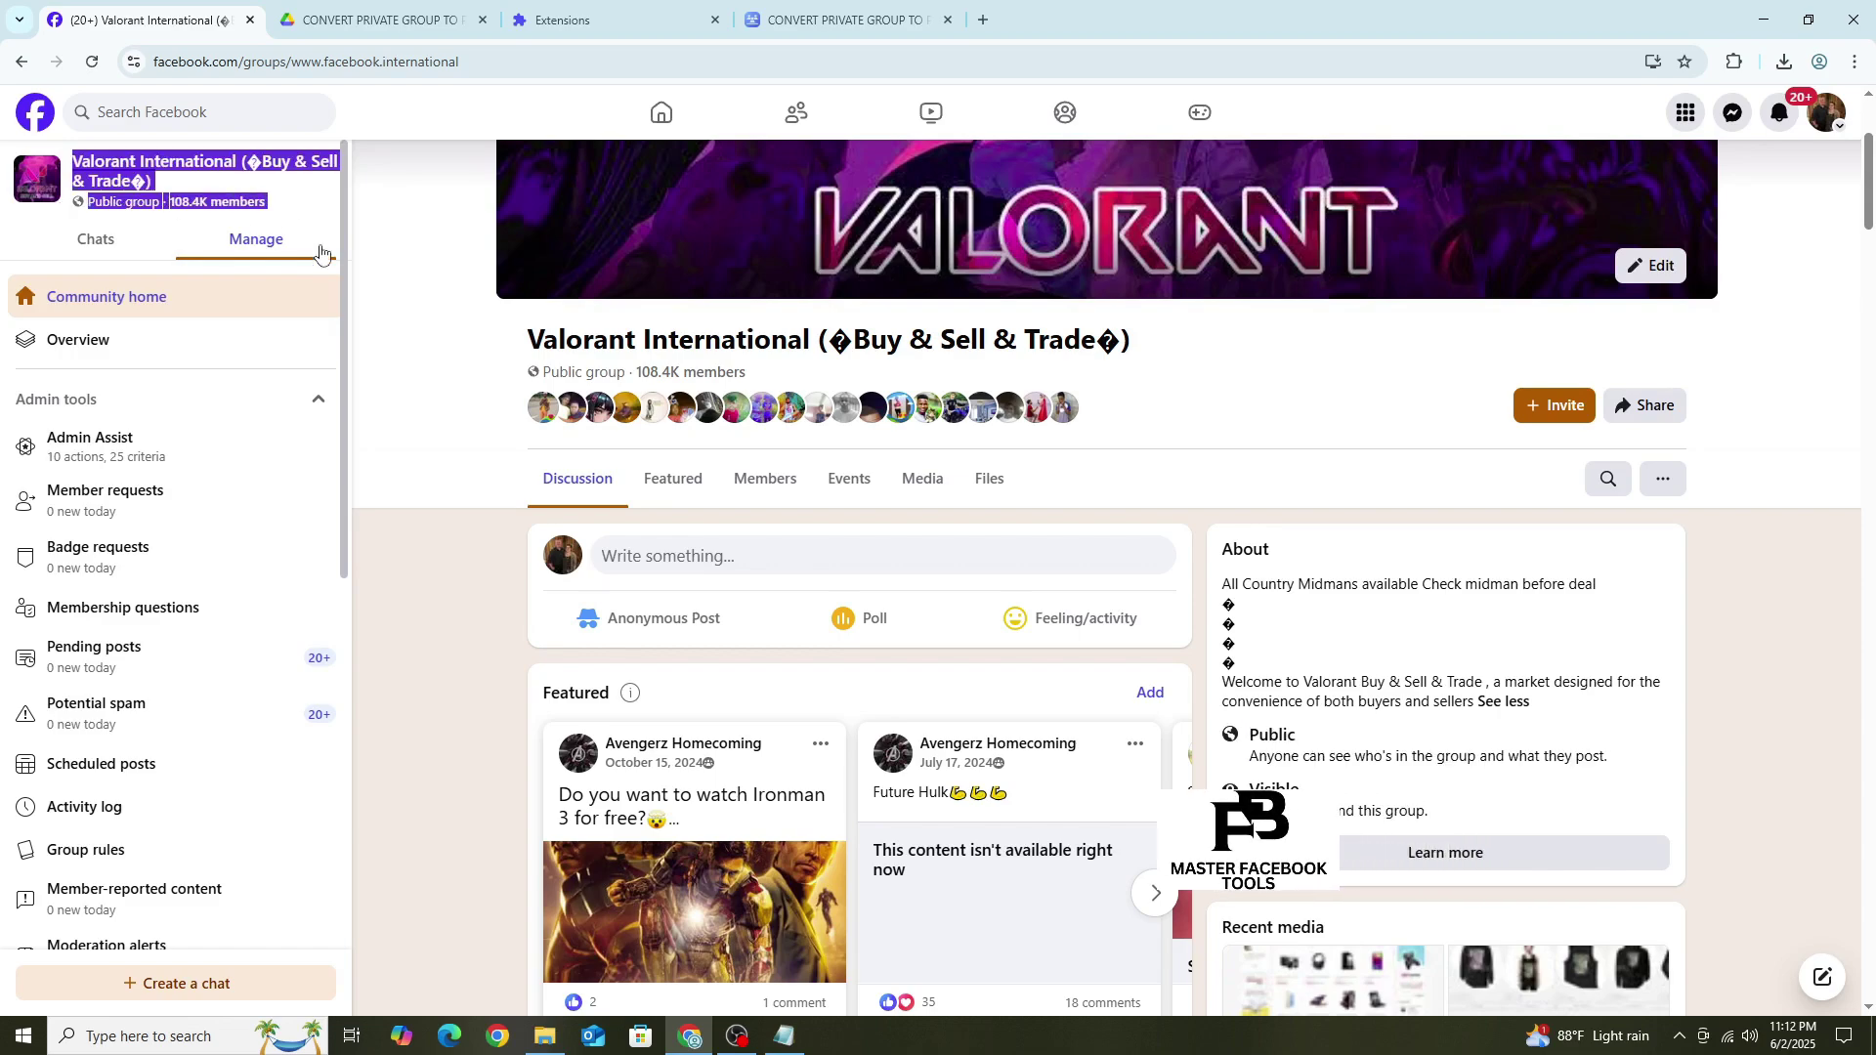
{"action": "left_click_drag", "start_coordinate": [531, 371], "coordinate": [748, 373]}
{"action": "scroll", "coordinate": [796, 544], "scroll_direction": "down", "scroll_amount": 3}
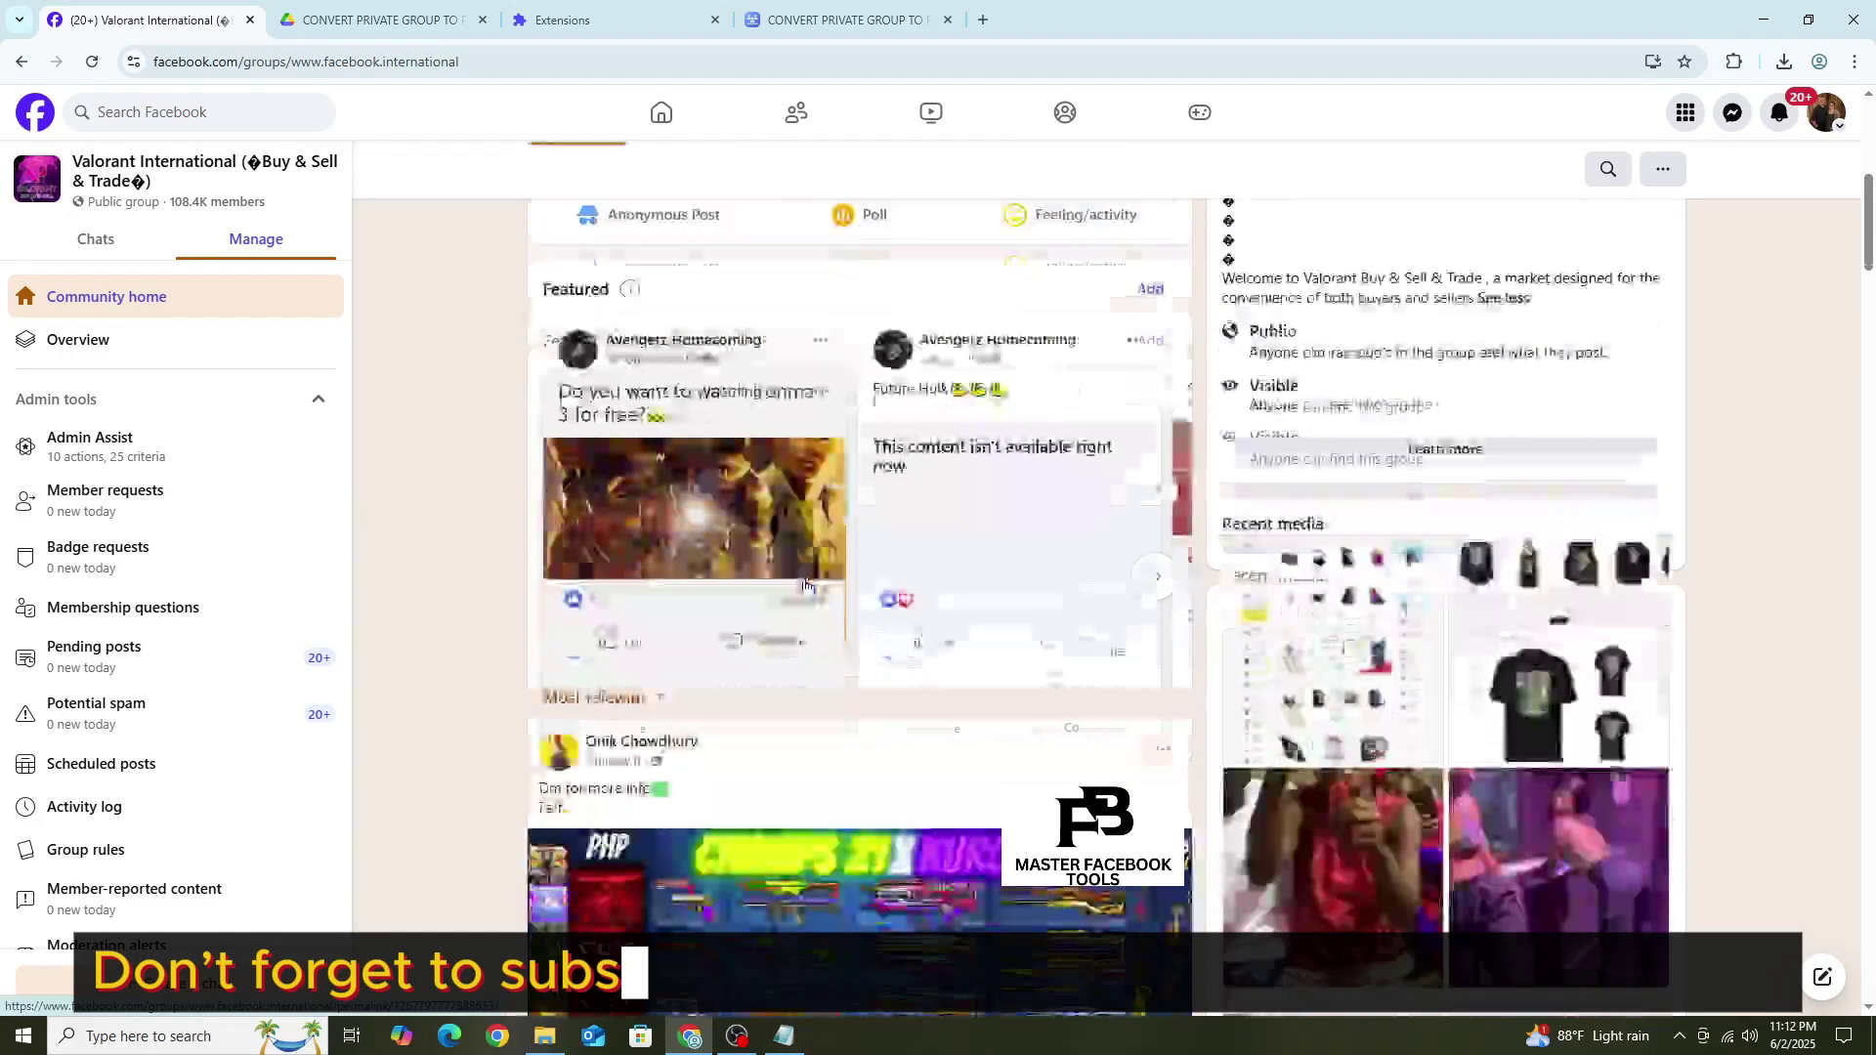
{"action": "scroll", "coordinate": [805, 586], "scroll_direction": "down", "scroll_amount": 3}
{"action": "scroll", "coordinate": [804, 587], "scroll_direction": "up", "scroll_amount": 3}
{"action": "scroll", "coordinate": [1026, 586], "scroll_direction": "up", "scroll_amount": 3}
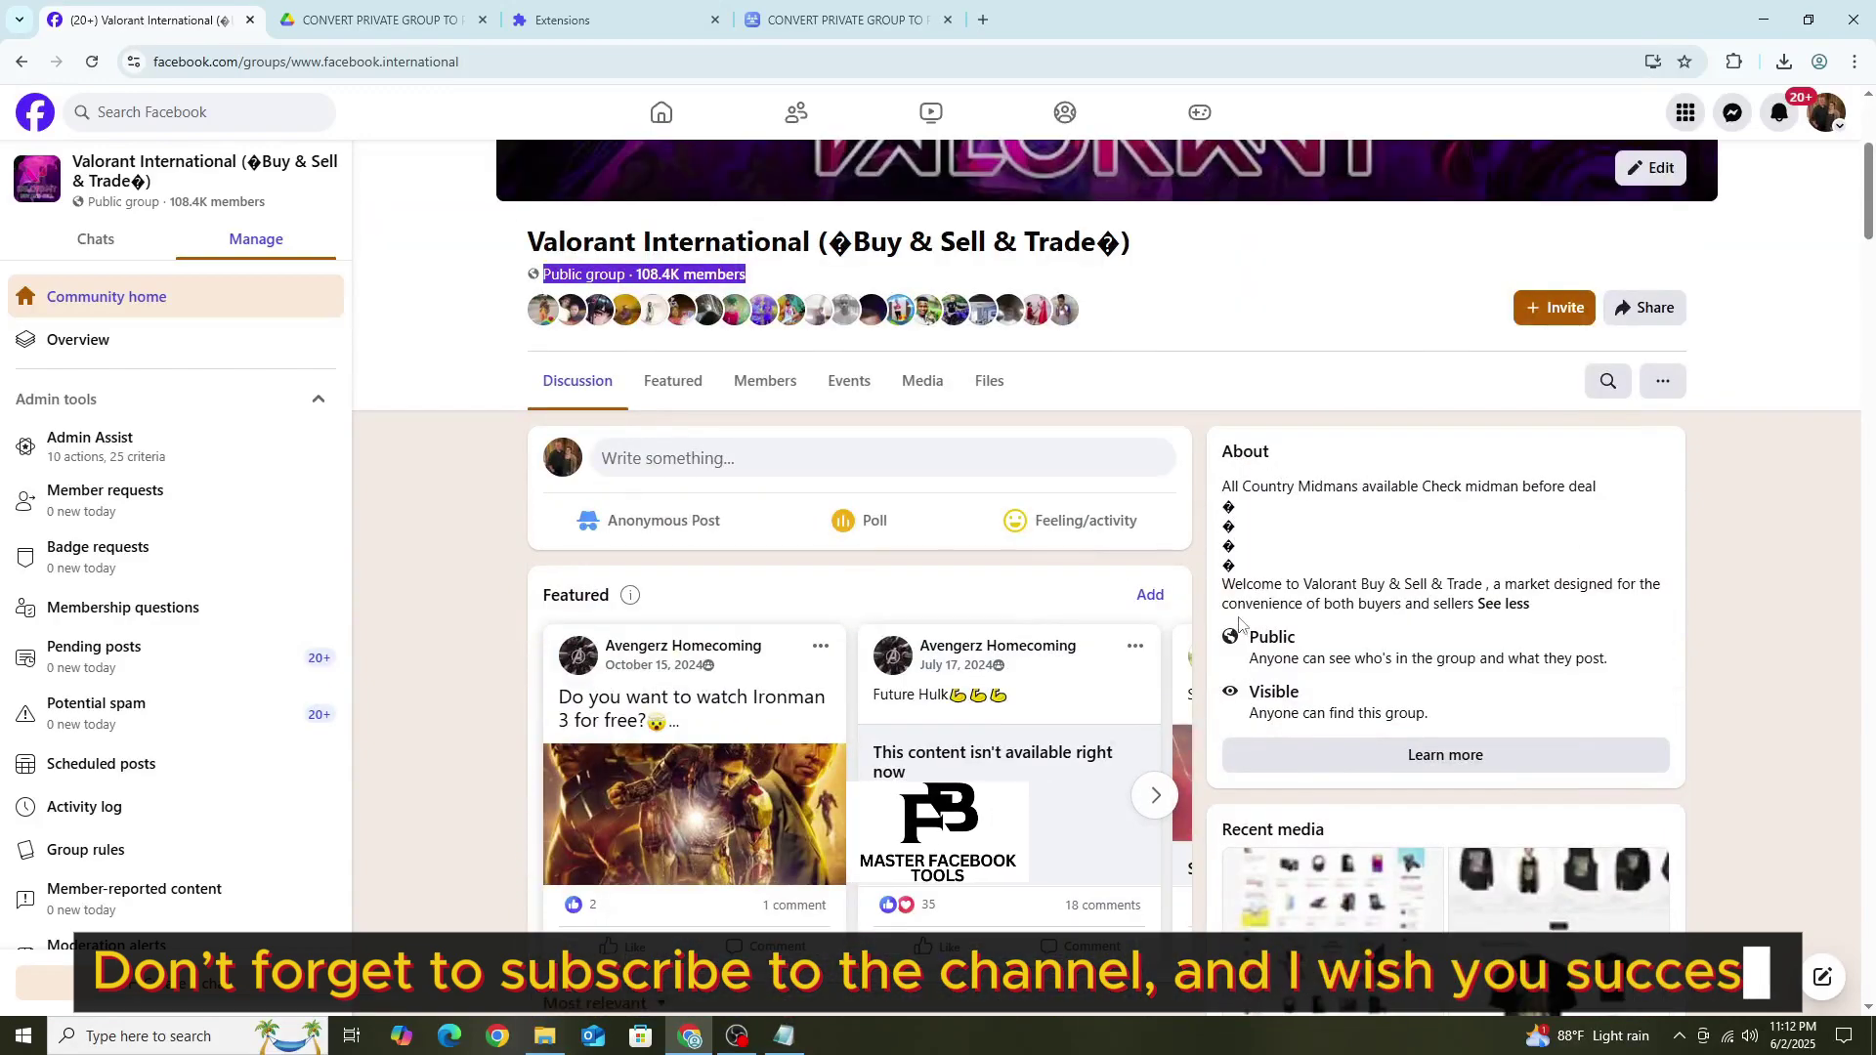